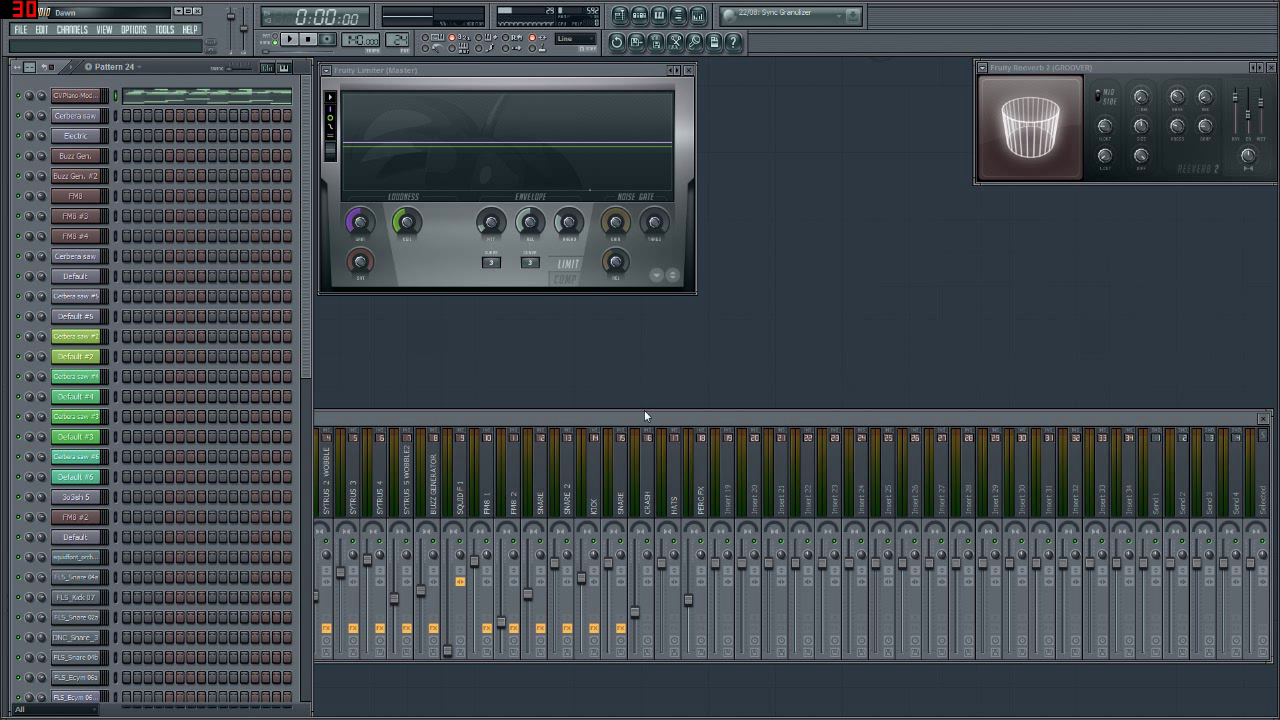
- Expand the mixer's master panel, then highlight the start of the Sytrus dubstep tutorial title on YouTube
drag(646, 413, 643, 463)
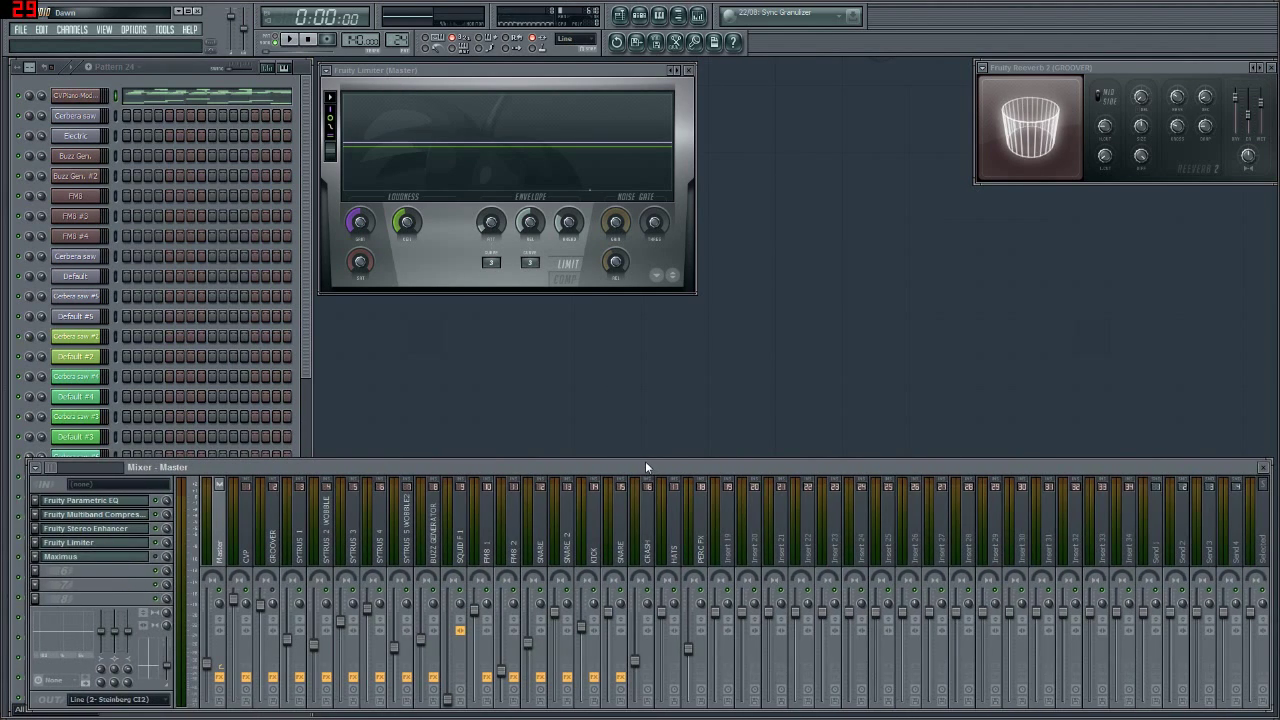
click(308, 299)
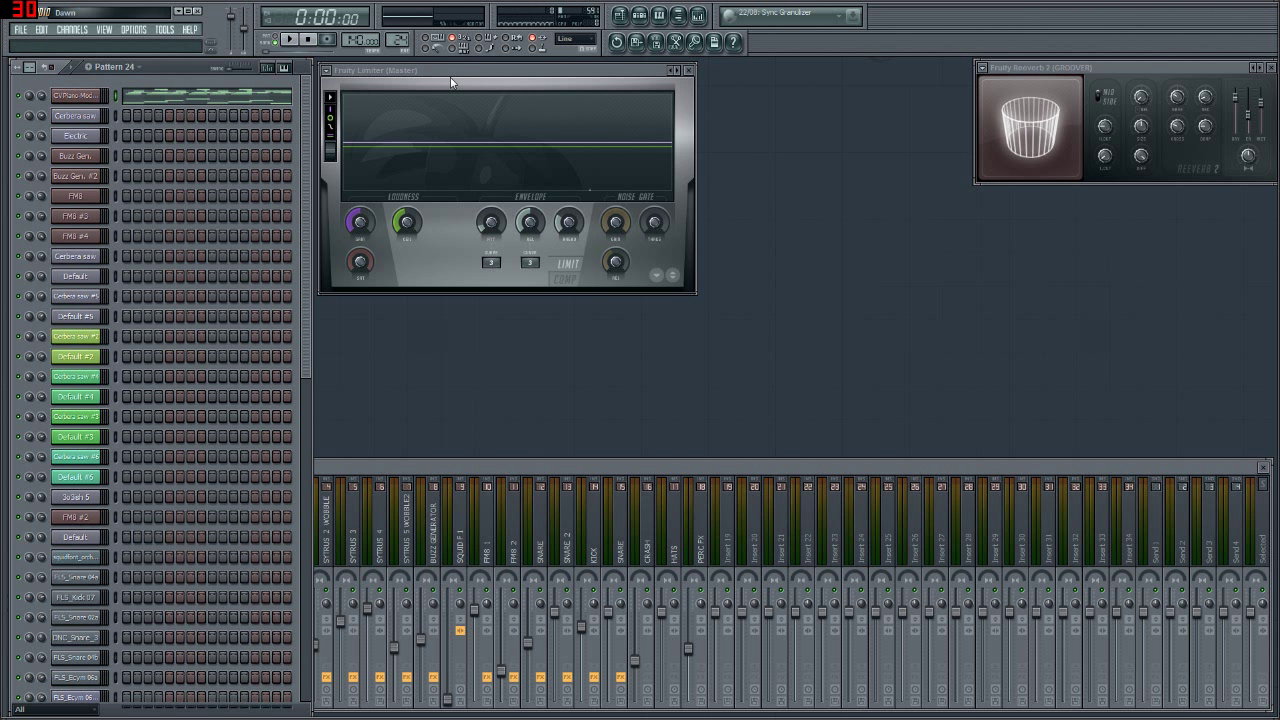
key(alt+Tab)
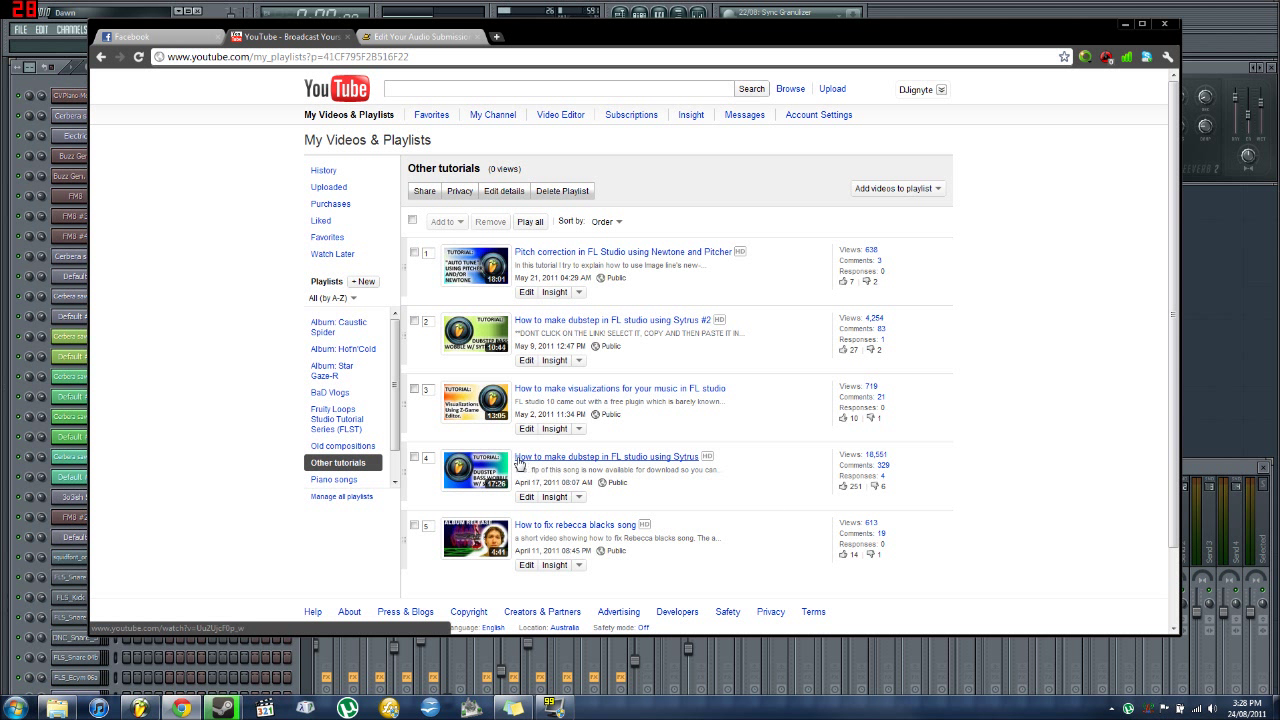
drag(514, 456, 552, 457)
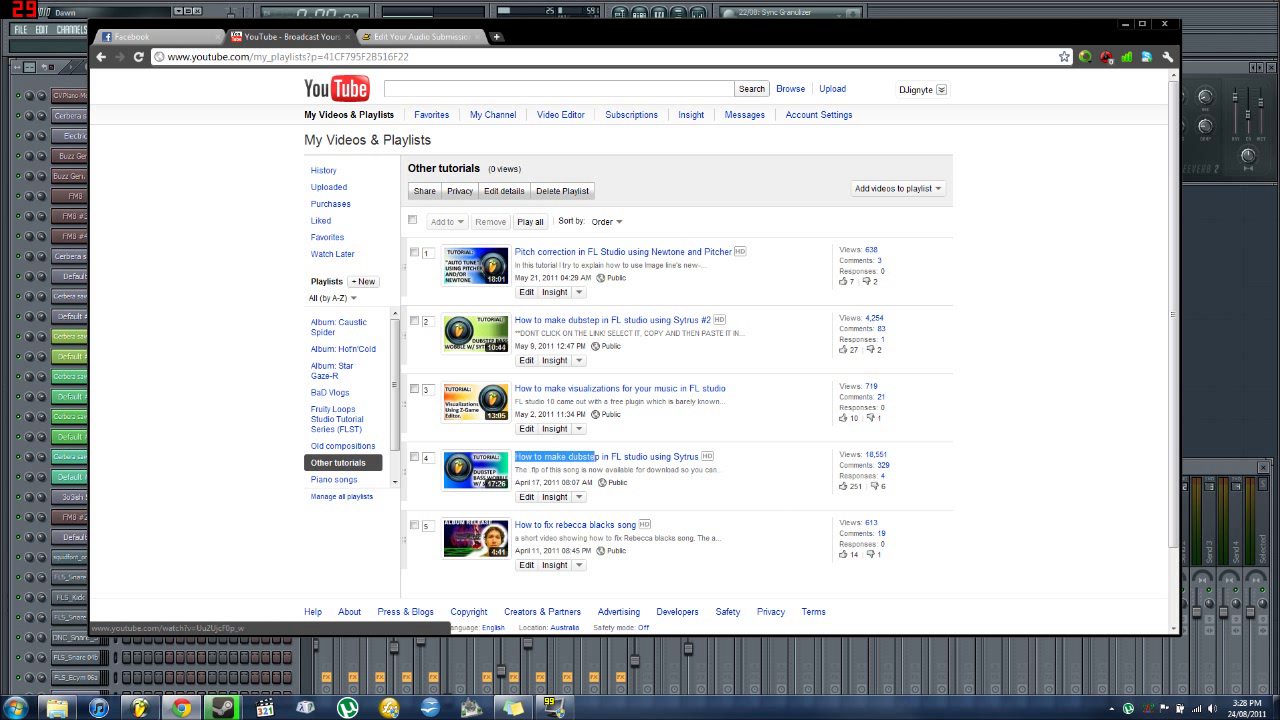
drag(686, 457, 517, 457)
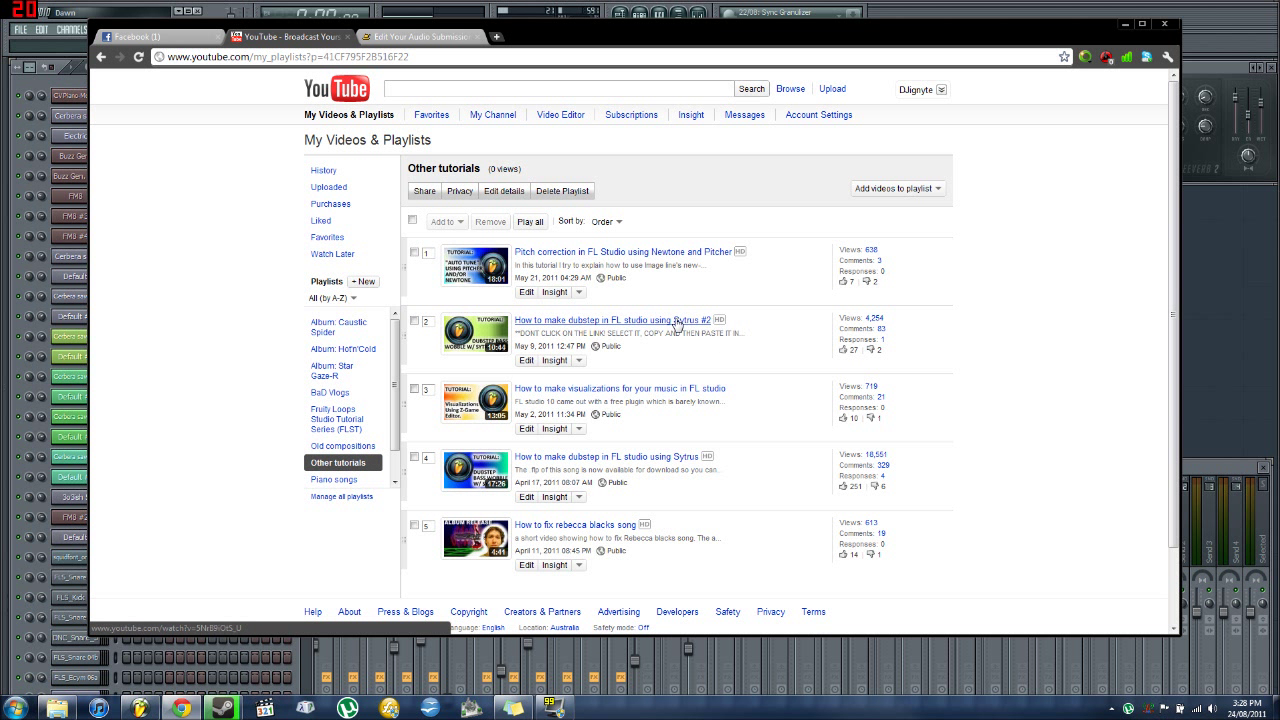
click(985, 13)
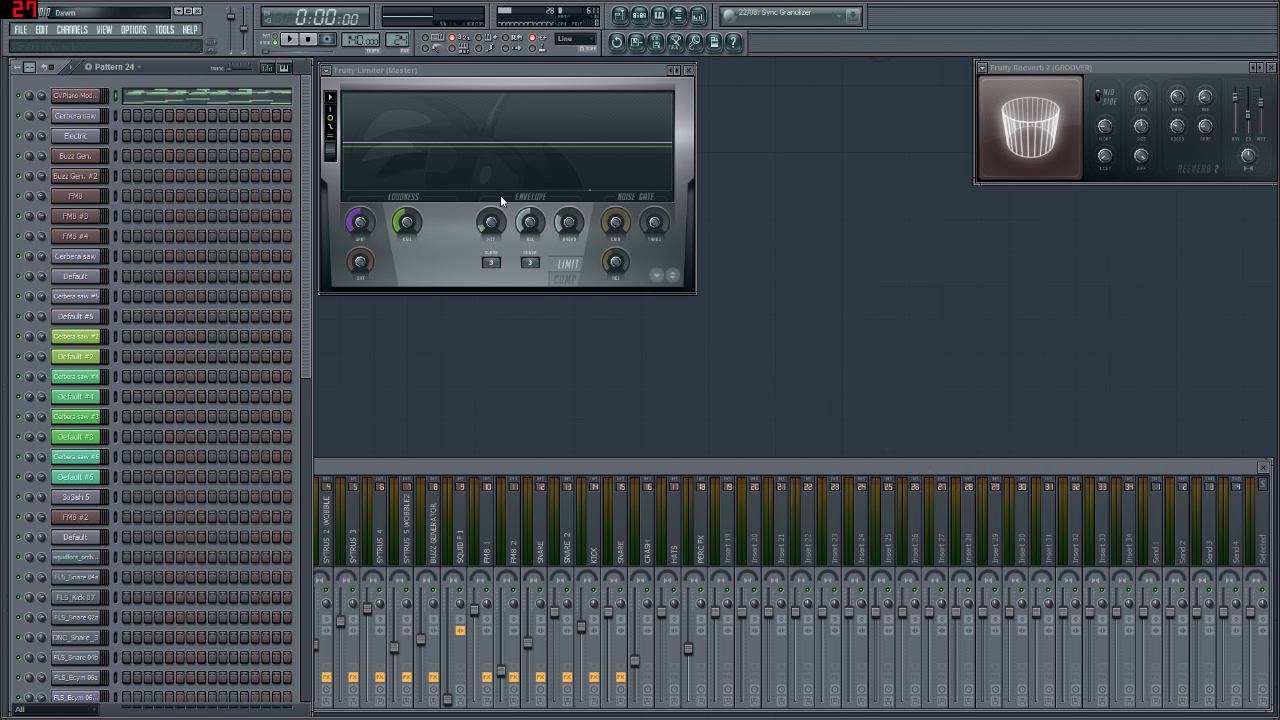
- Start playing the Dawn song from the mixer, then bring the channel rack back in front
click(538, 468)
click(290, 38)
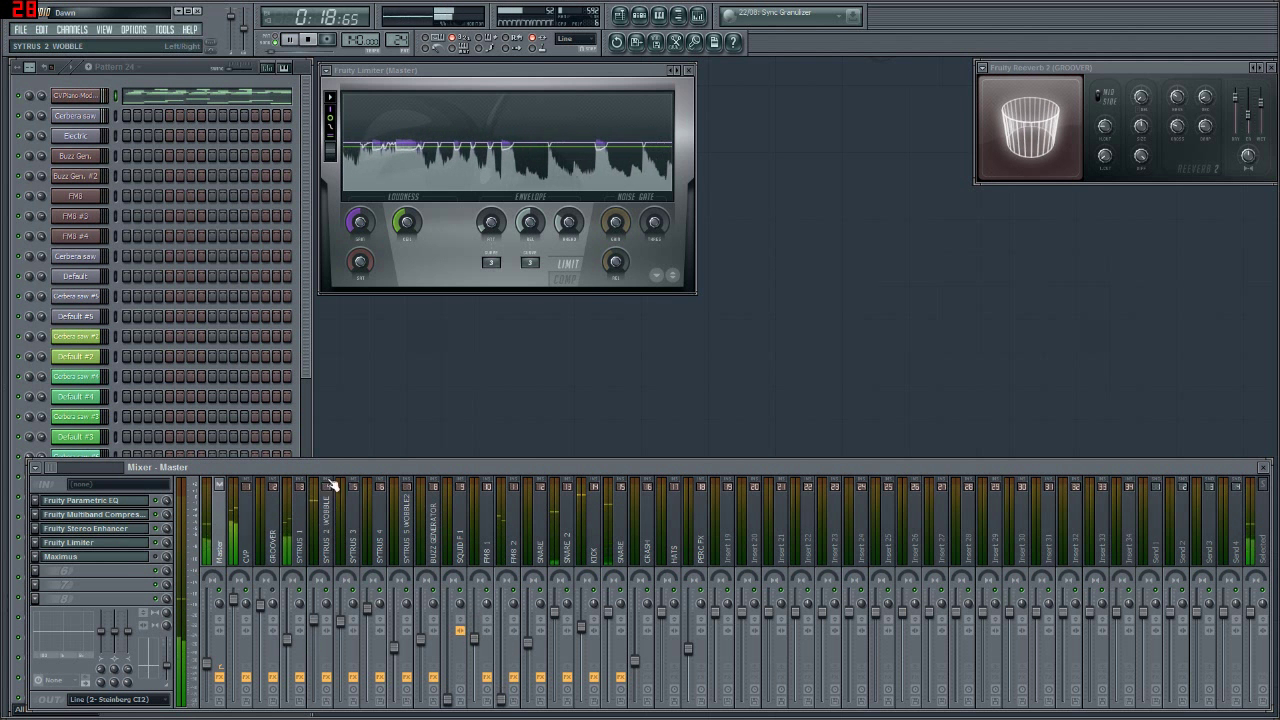
click(304, 350)
scroll(298, 365, down, 2)
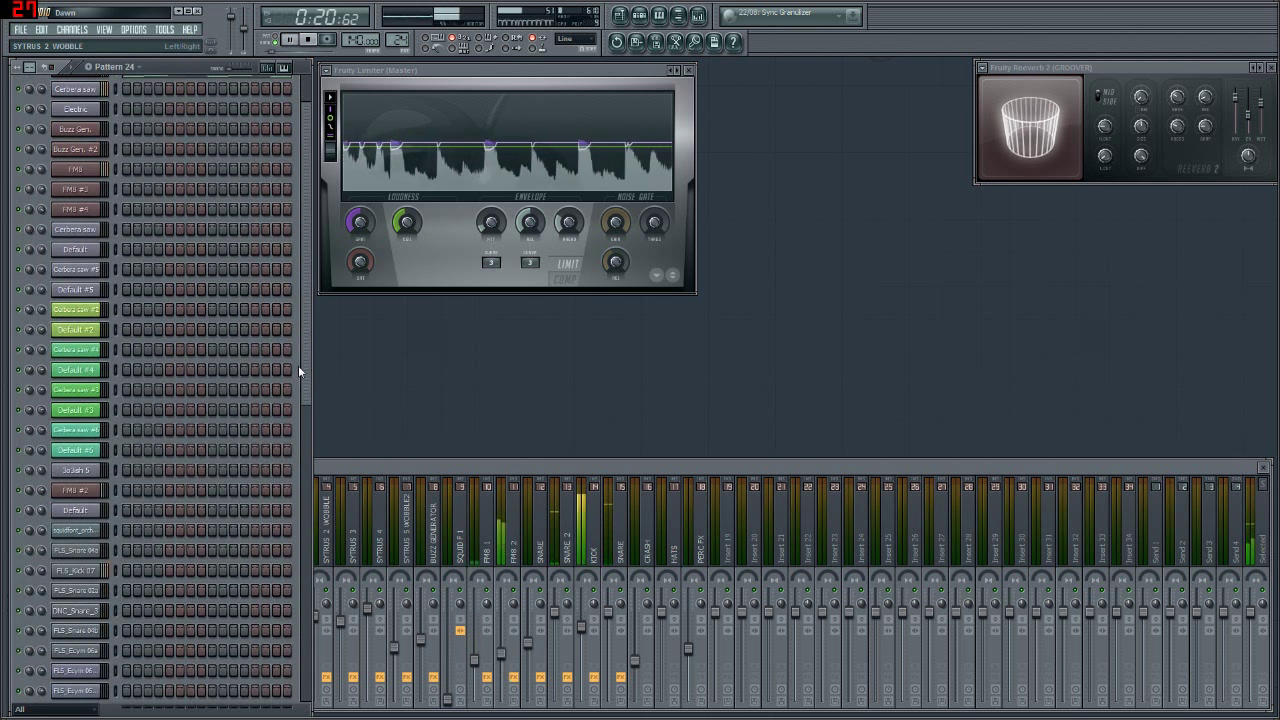
scroll(298, 361, up, 1)
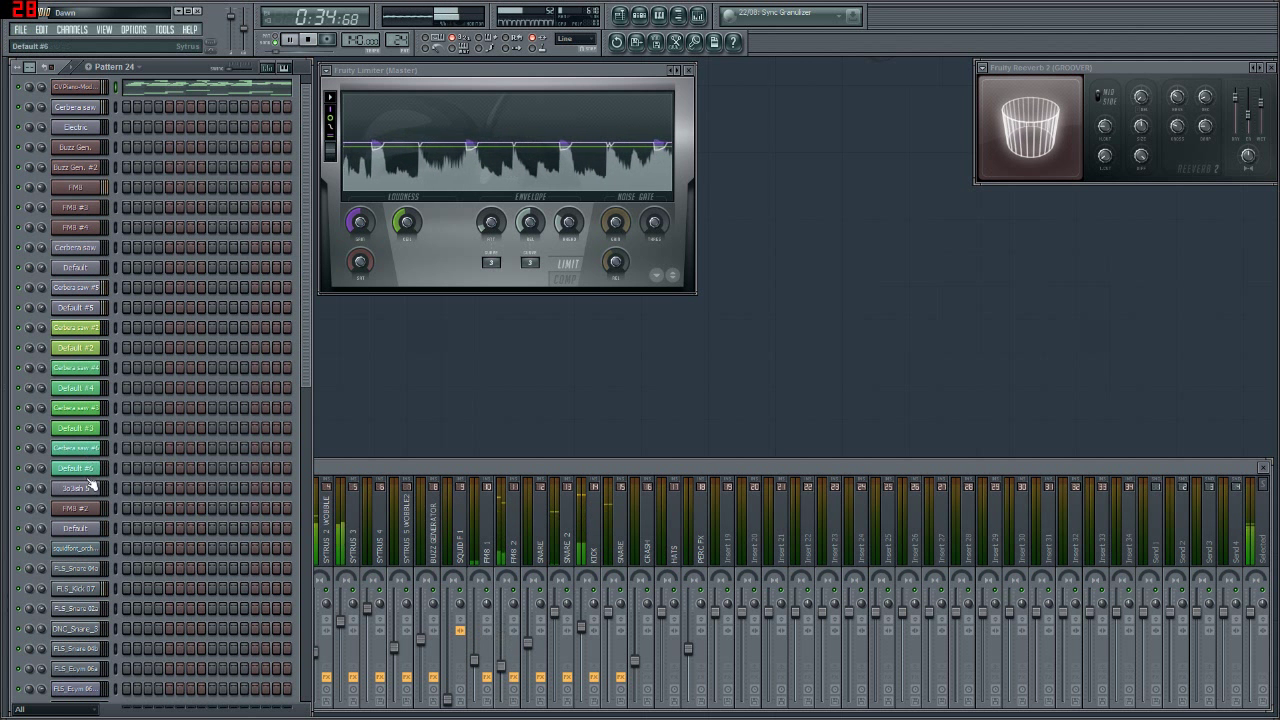
- Inspect the Cerbera saw Sytrus FILT 1 page, viewing its volume and cutoff LFOs
click(78, 249)
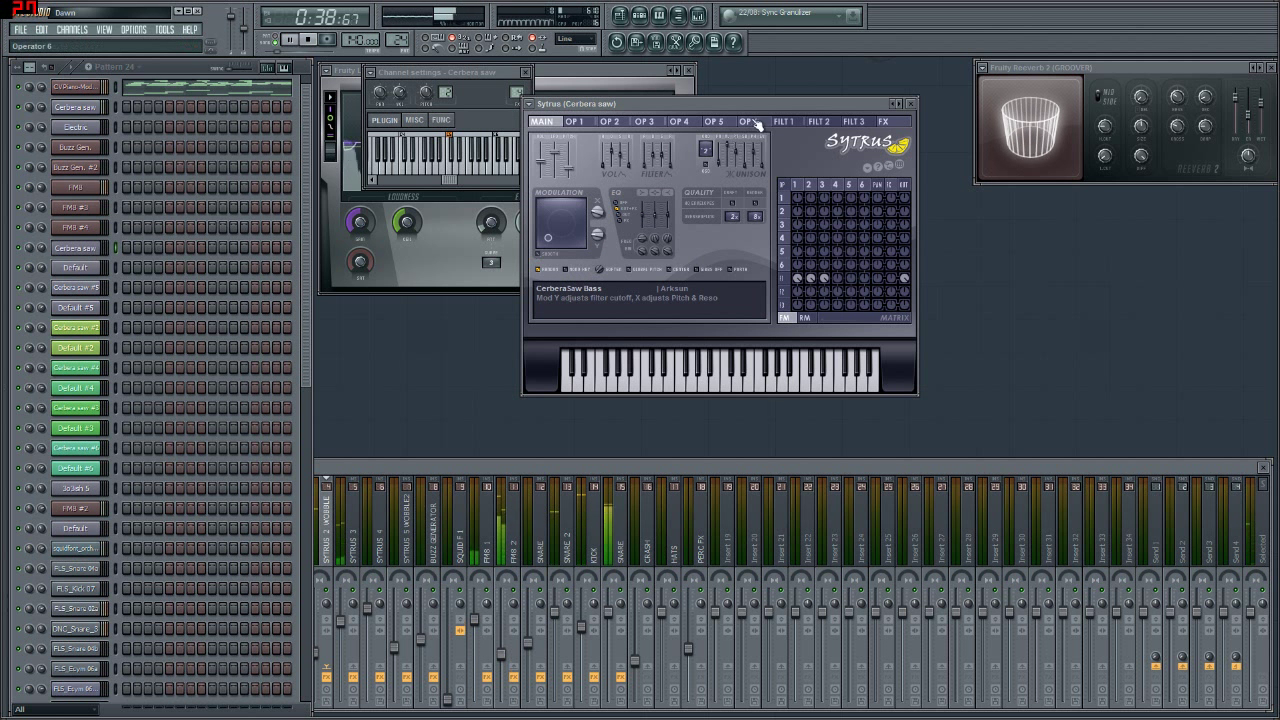
click(784, 121)
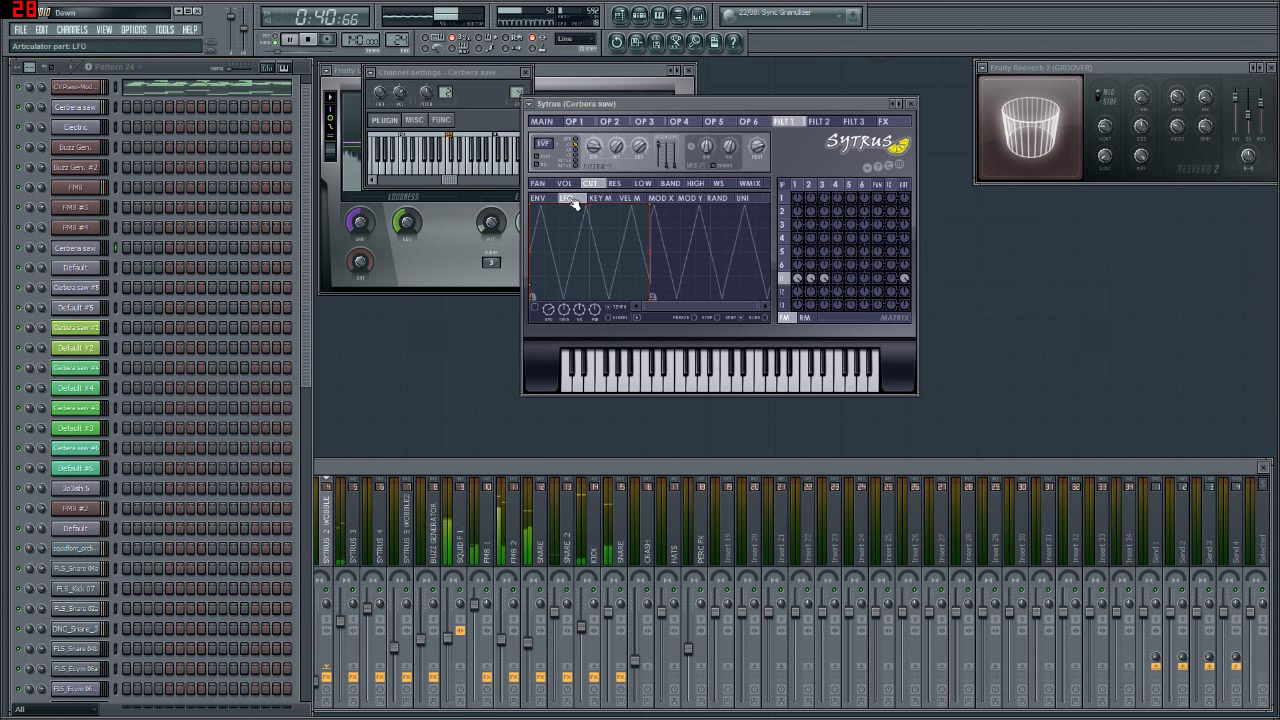
click(568, 184)
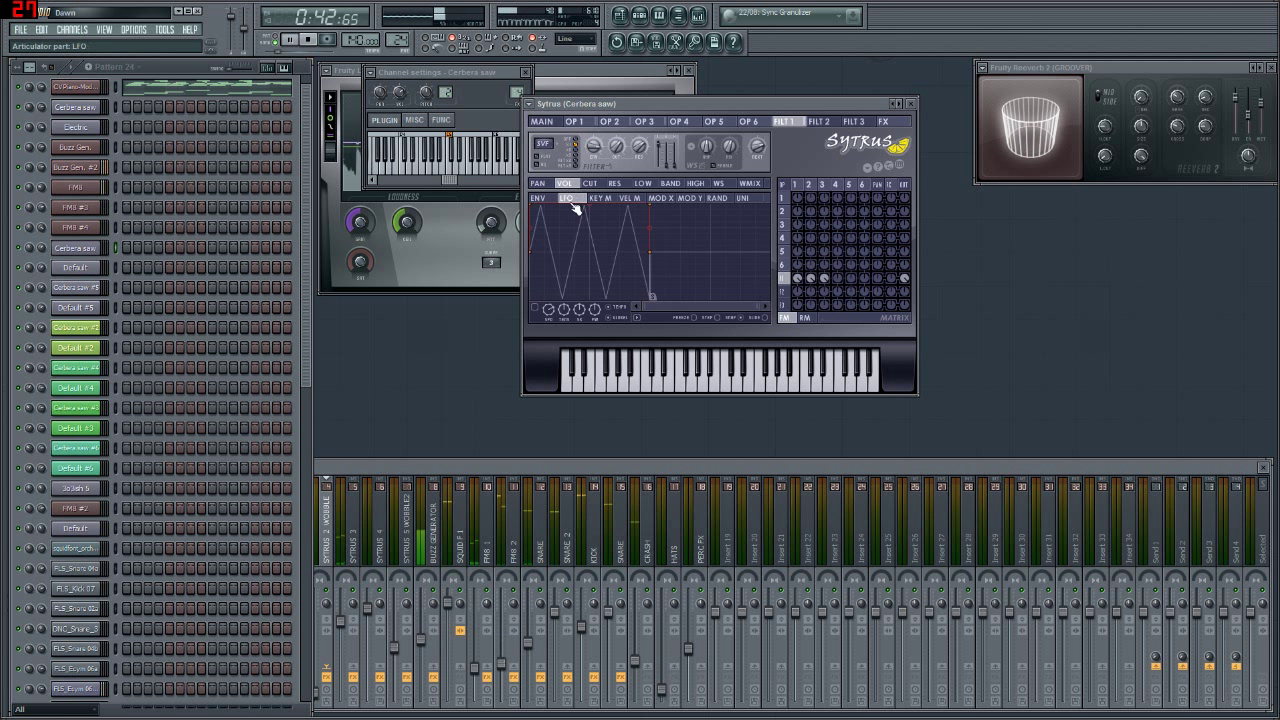
click(589, 184)
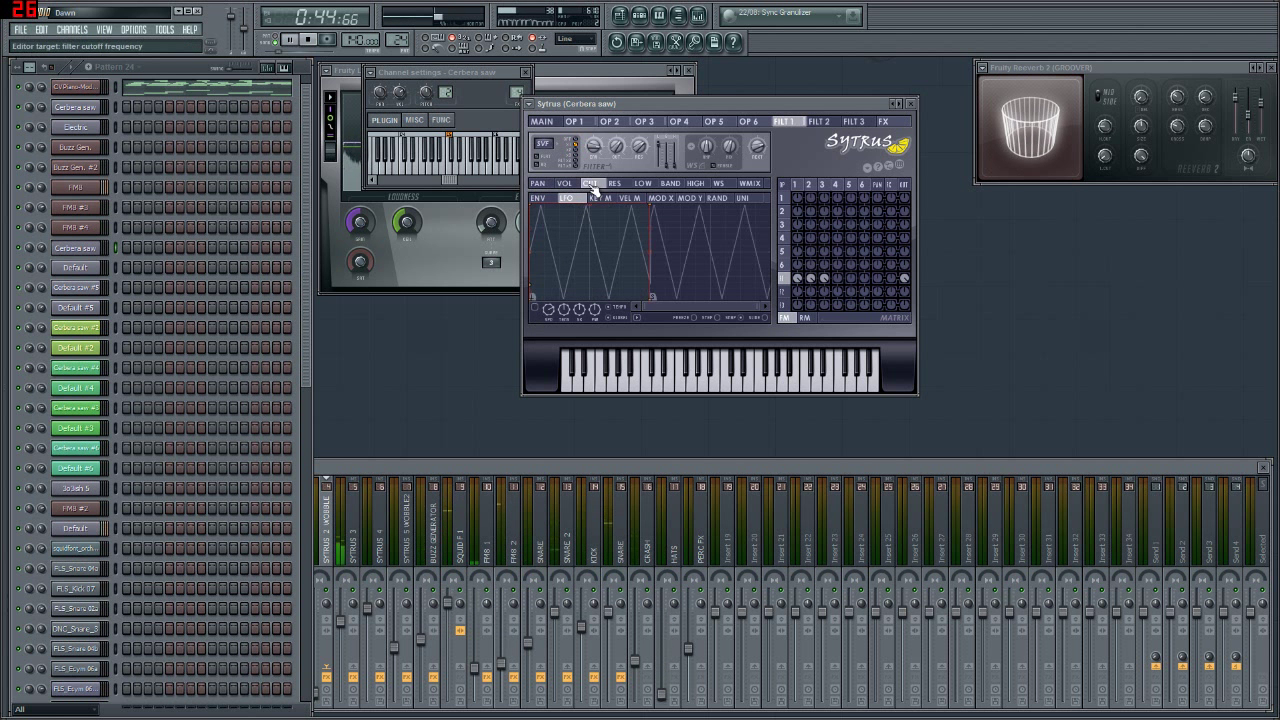
- Inspect the Default synth's first filter page and its volume LFO
click(75, 268)
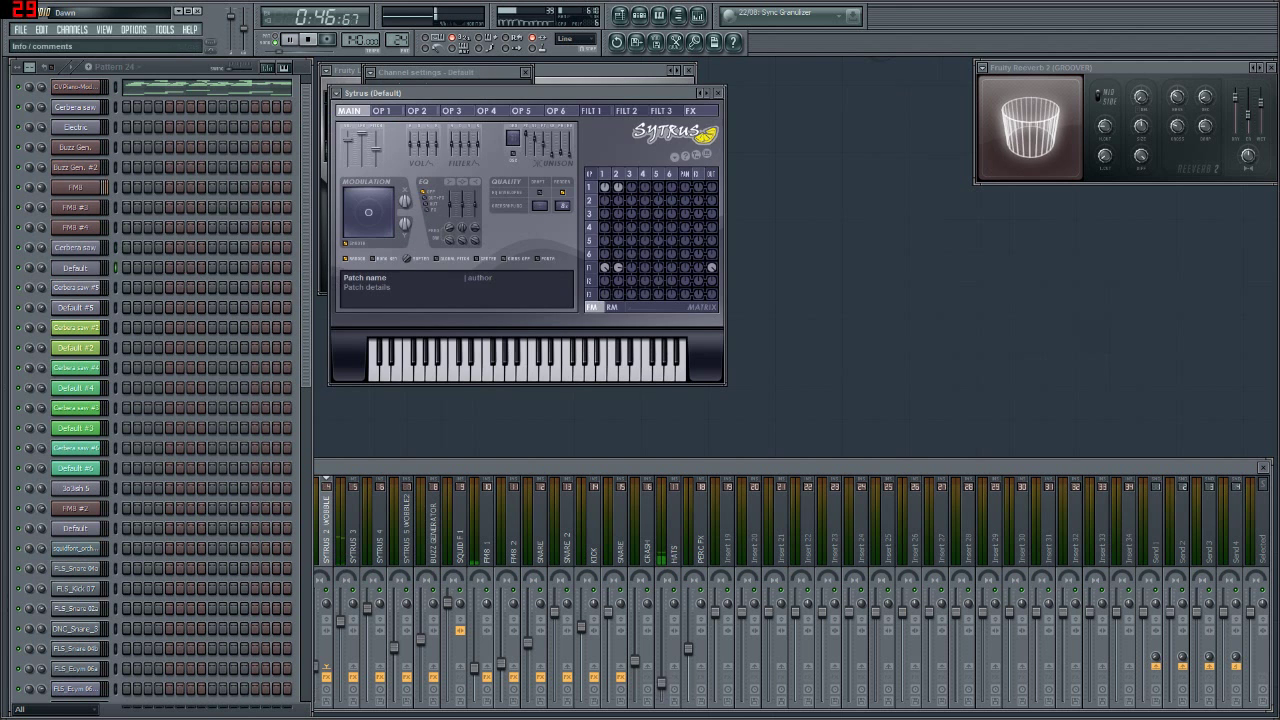
drag(449, 97, 719, 155)
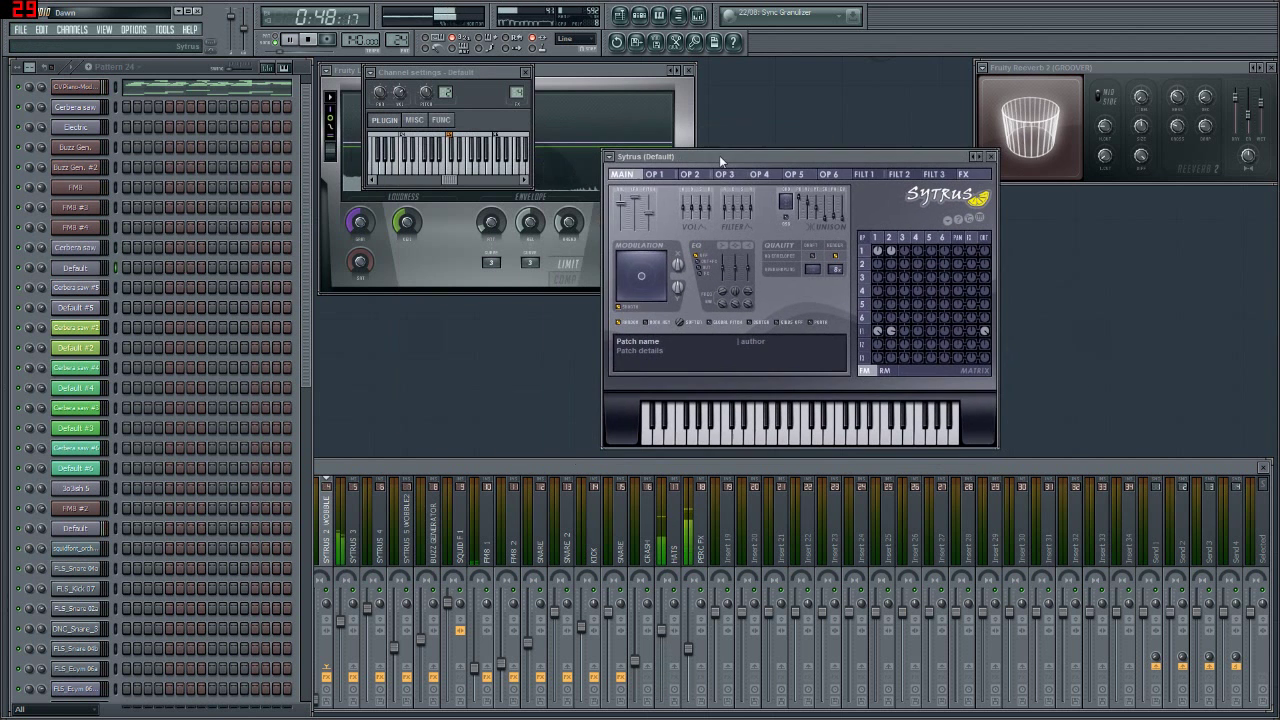
click(864, 174)
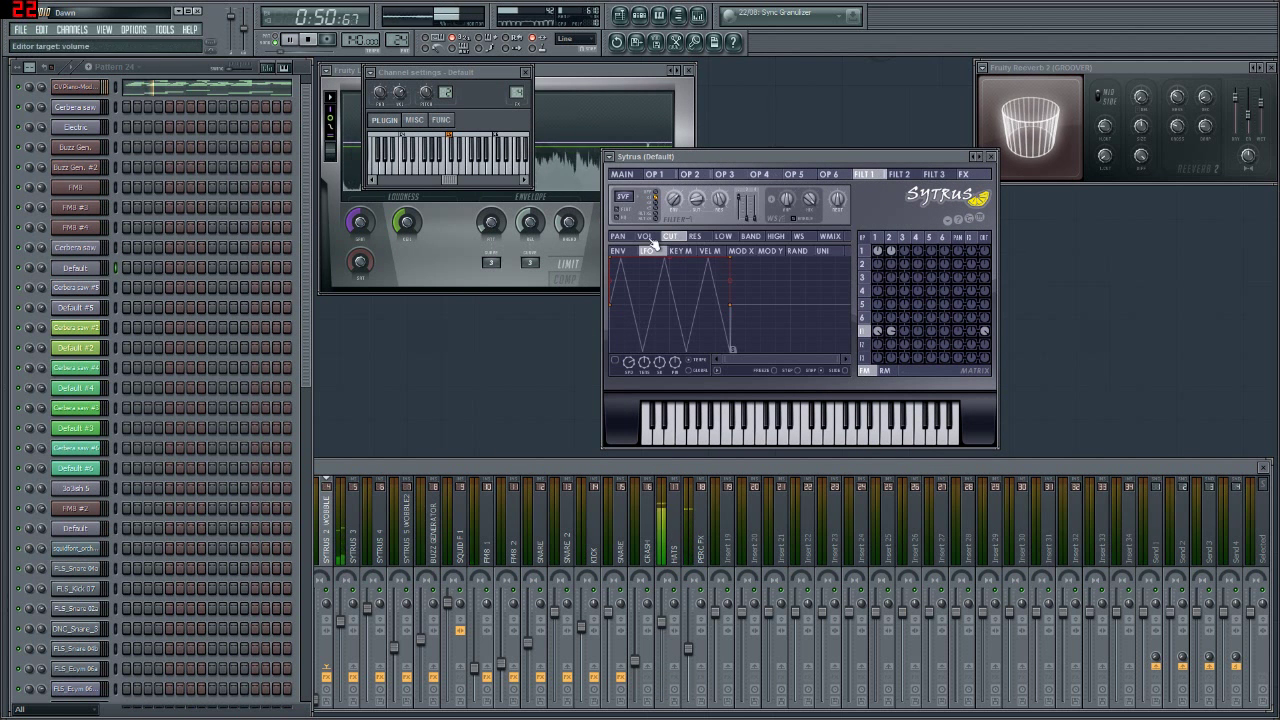
click(645, 236)
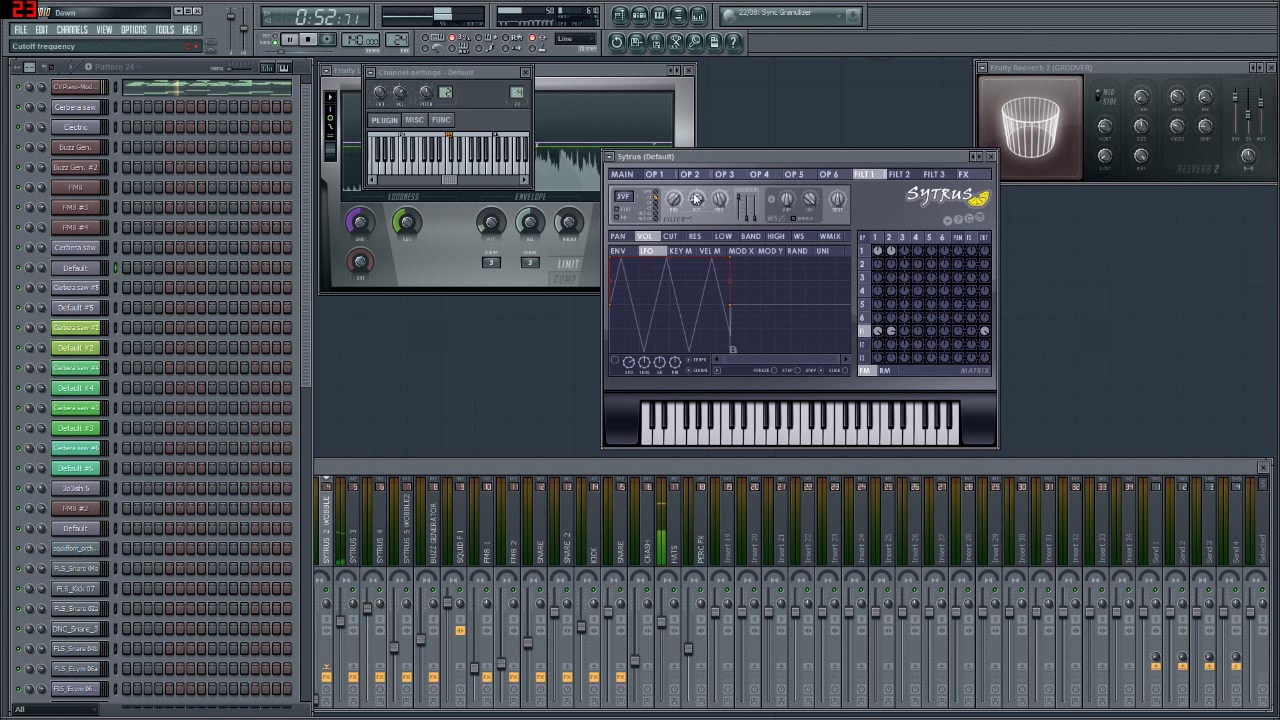
- Check the first filter pages of Cerbera saw #5 and Default #5, then close Default #5
click(88, 291)
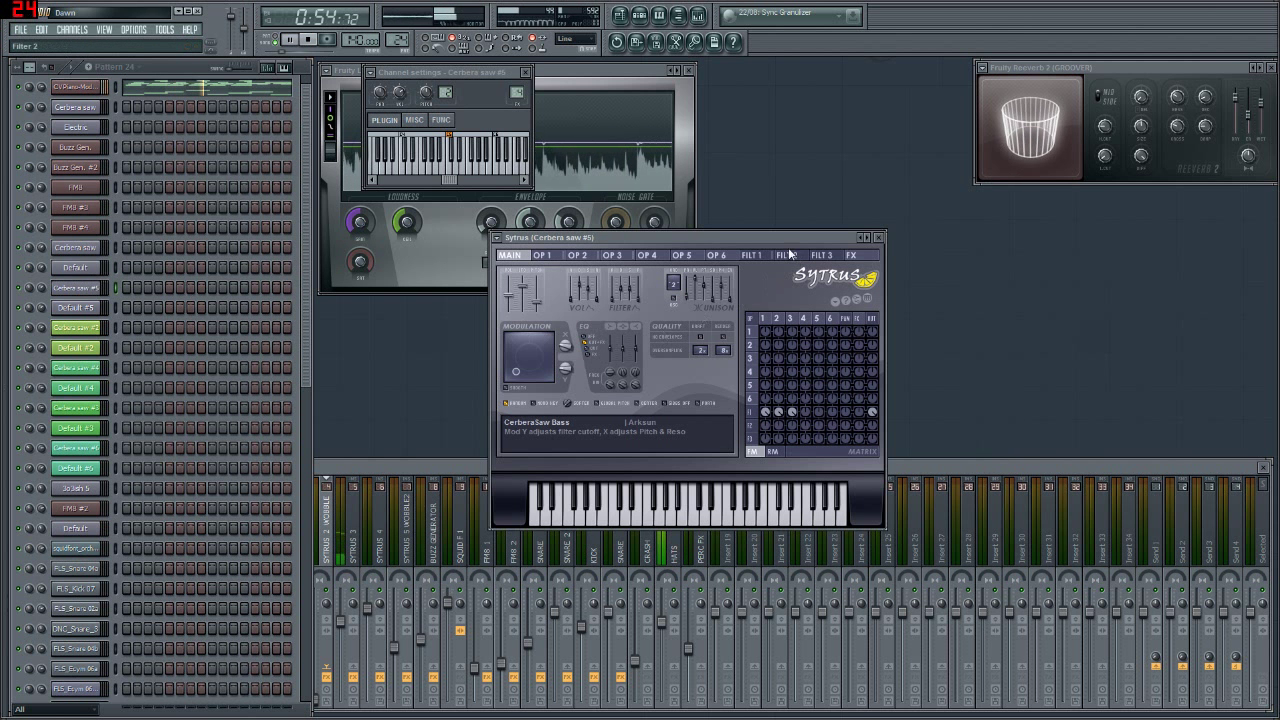
click(755, 255)
click(533, 317)
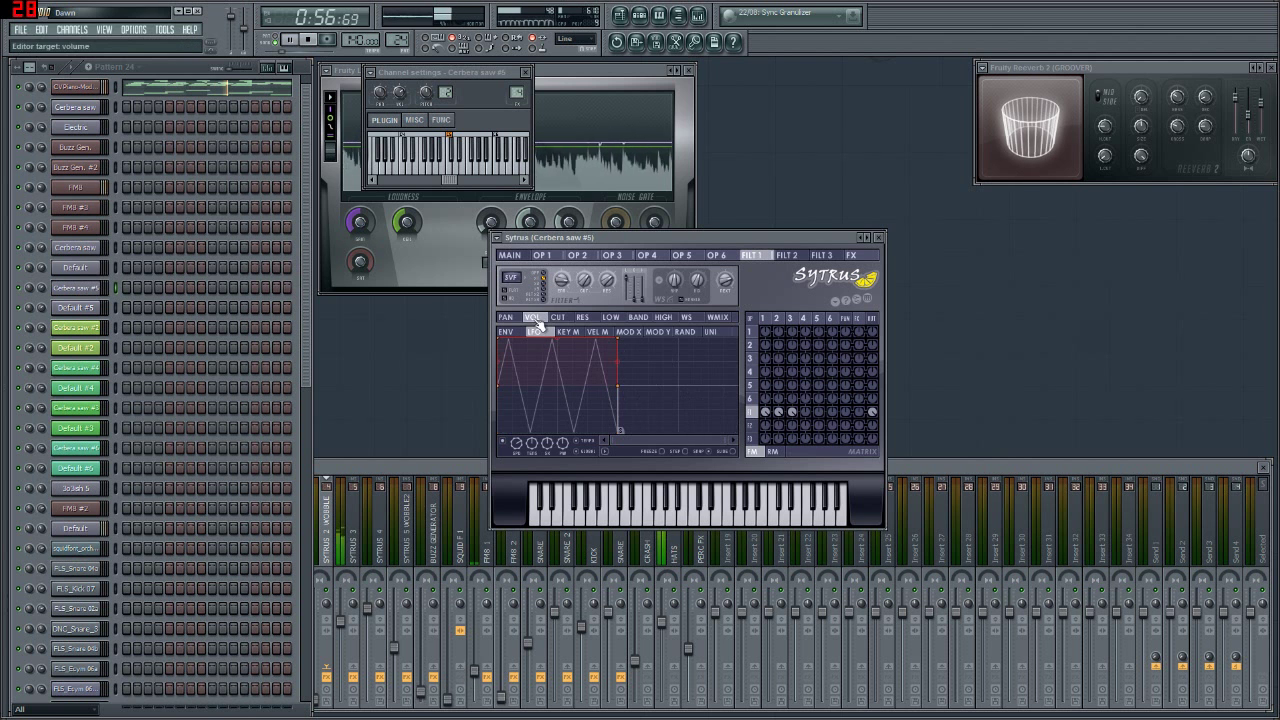
click(76, 310)
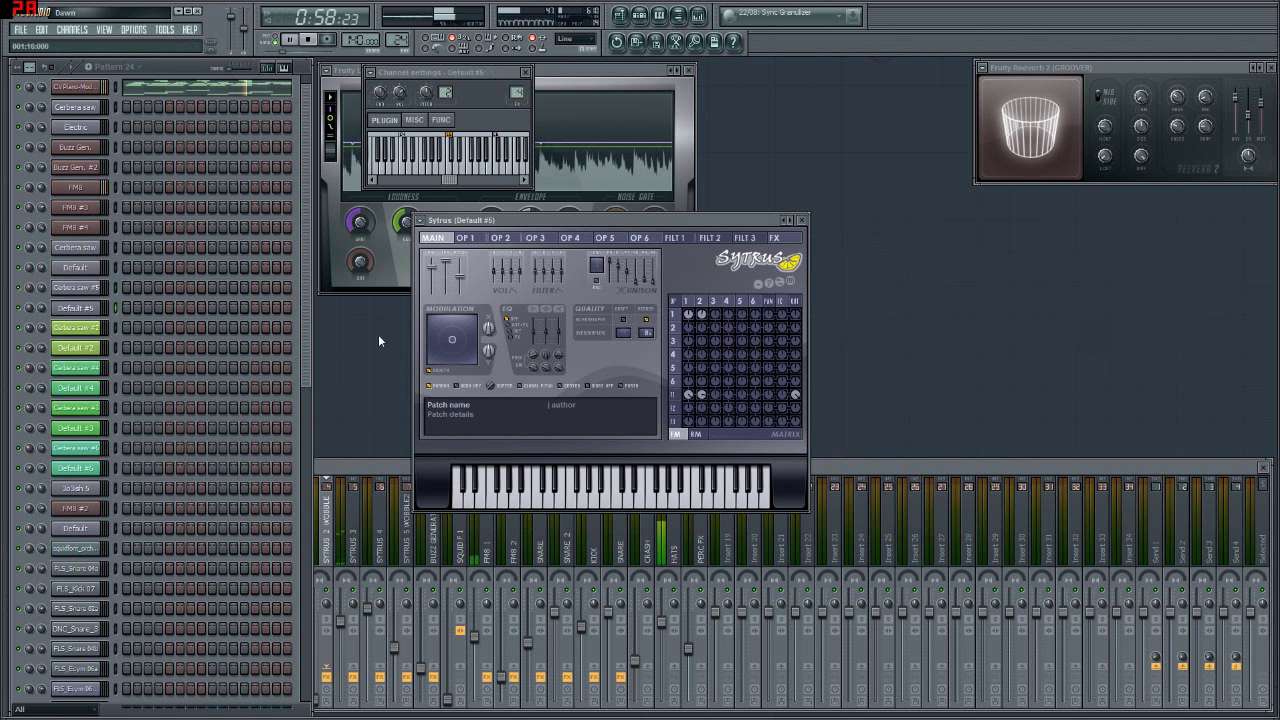
click(677, 238)
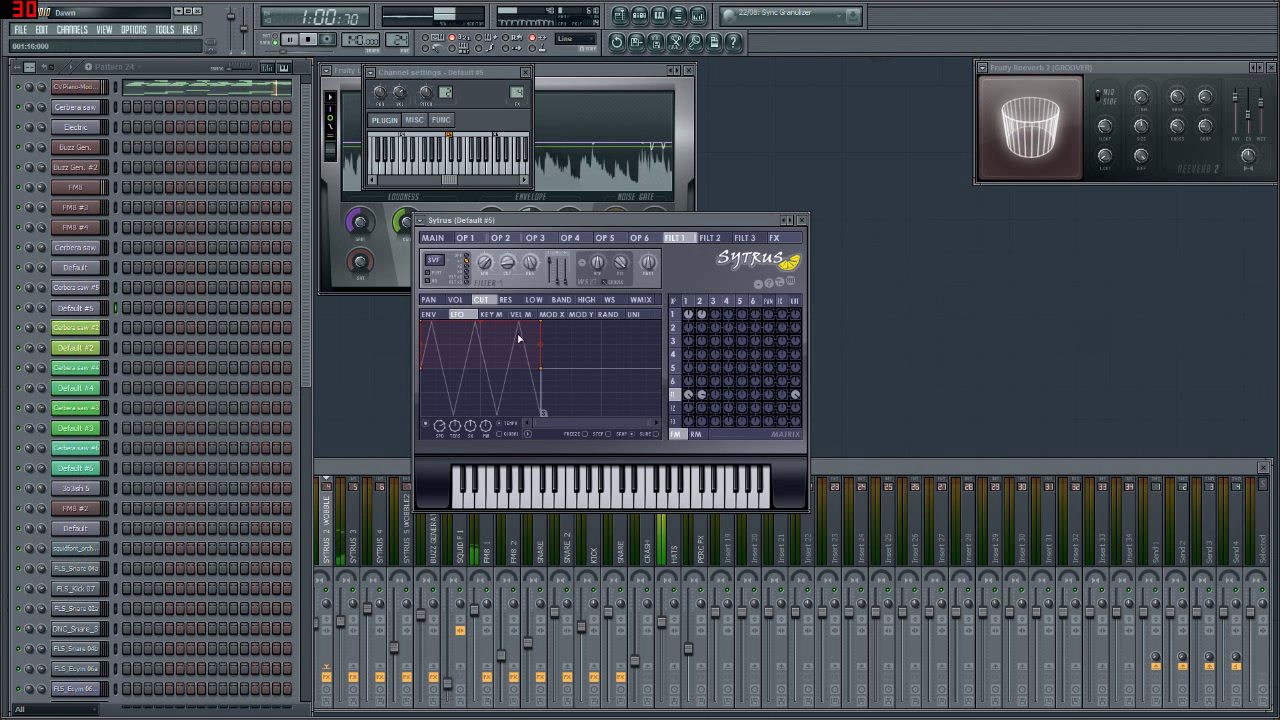
click(802, 222)
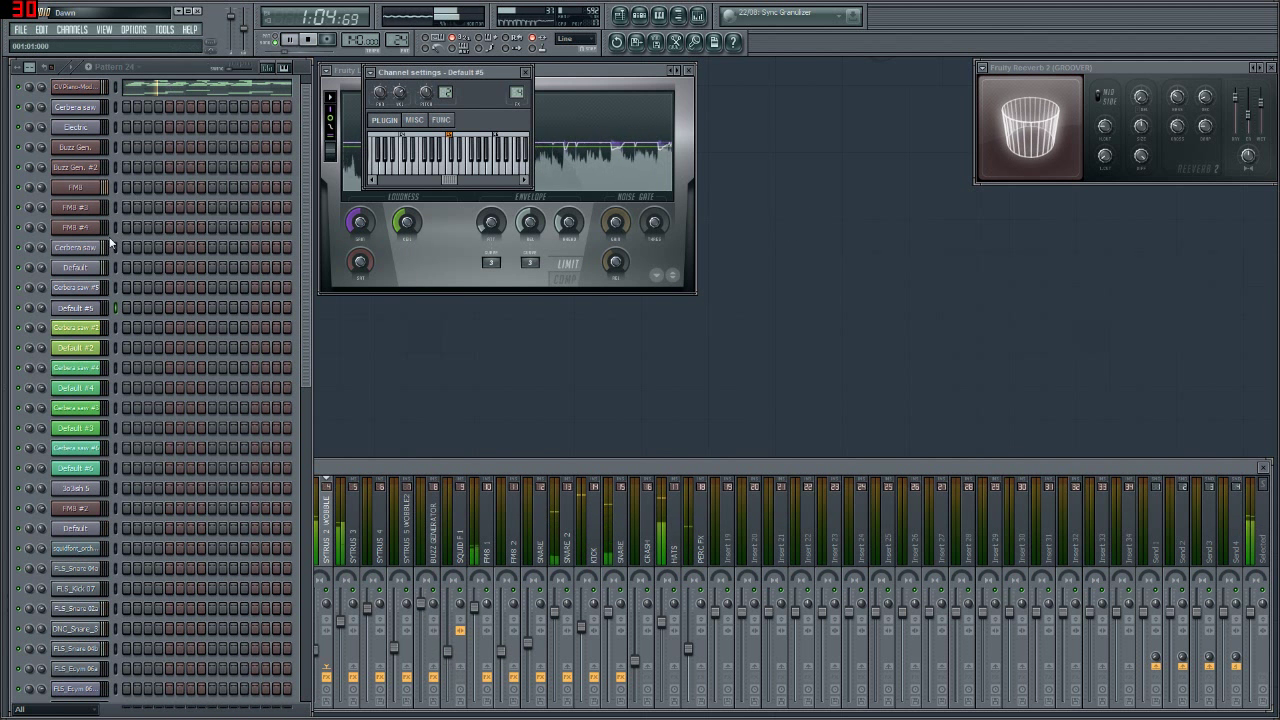
- Recheck Cerbera saw's volume and cutoff LFOs, then show the playlist with cutoff automation
click(76, 247)
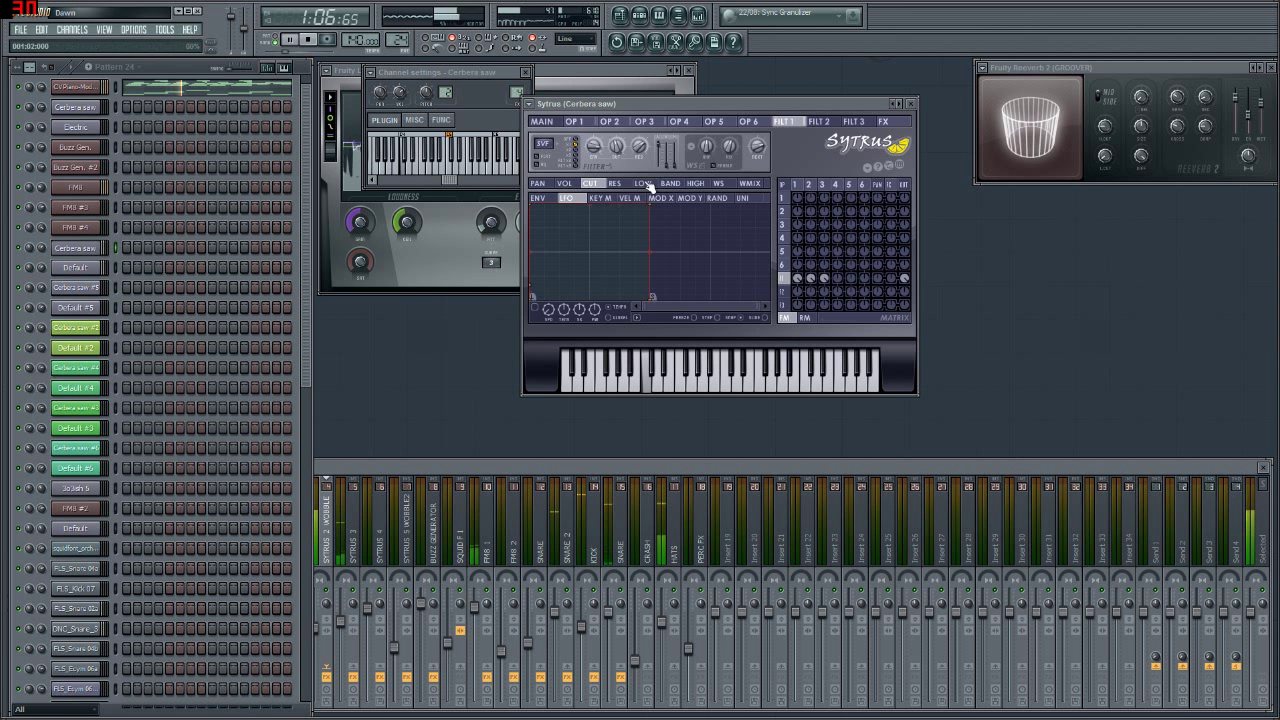
click(564, 184)
click(590, 185)
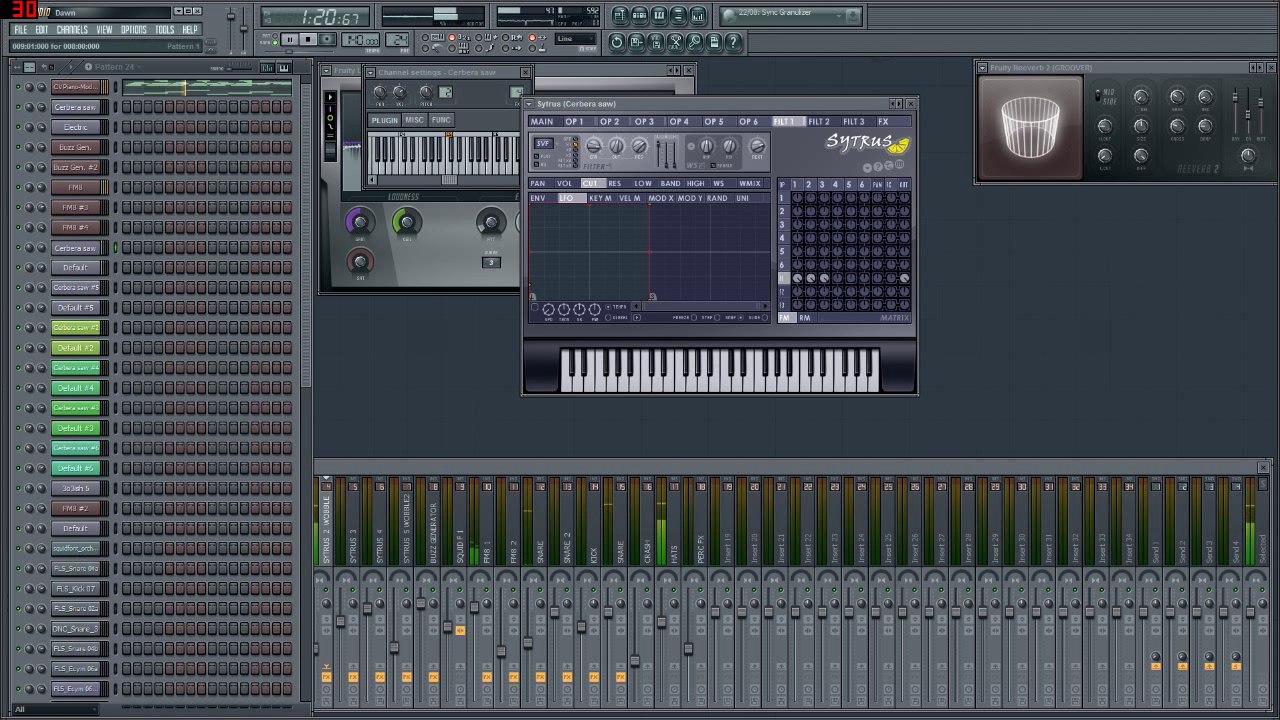
key(F5)
- Move and widen the playlist, scroll its tracks, and restart playback from an earlier bar
drag(1044, 427, 805, 269)
drag(768, 230, 663, 237)
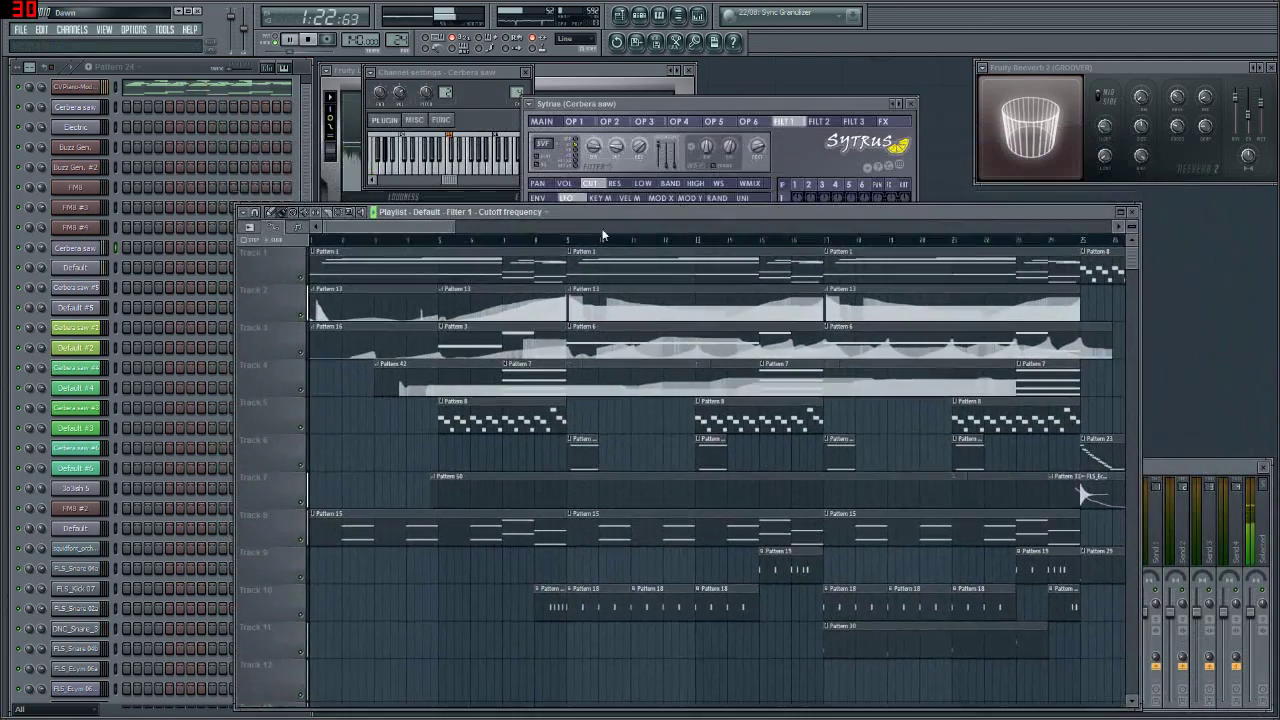
drag(306, 450, 237, 450)
scroll(543, 283, down, 2)
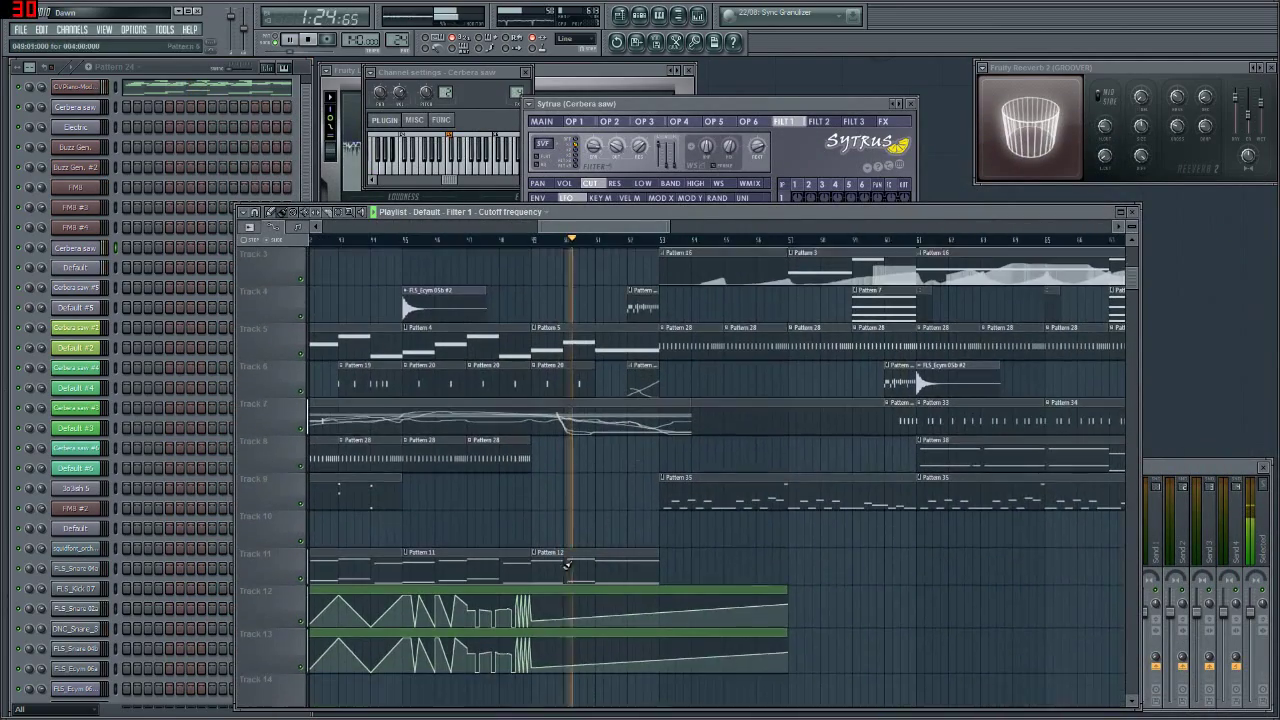
drag(640, 233, 595, 240)
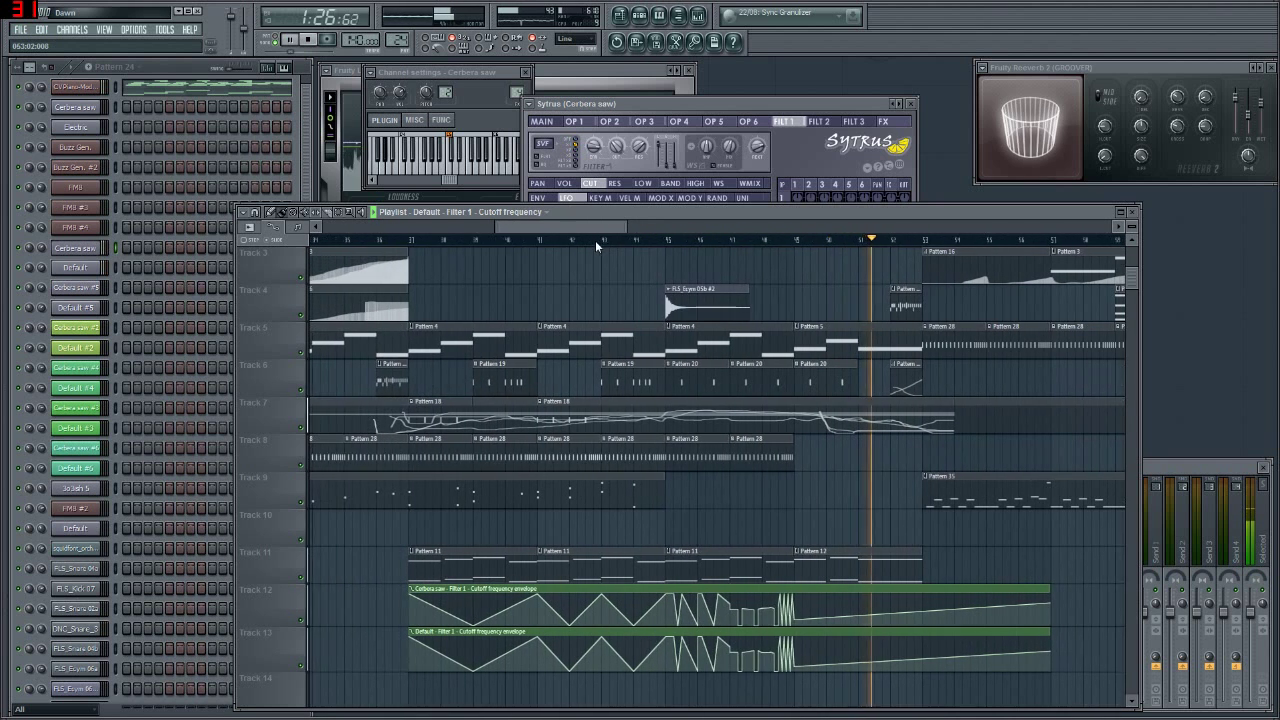
click(418, 245)
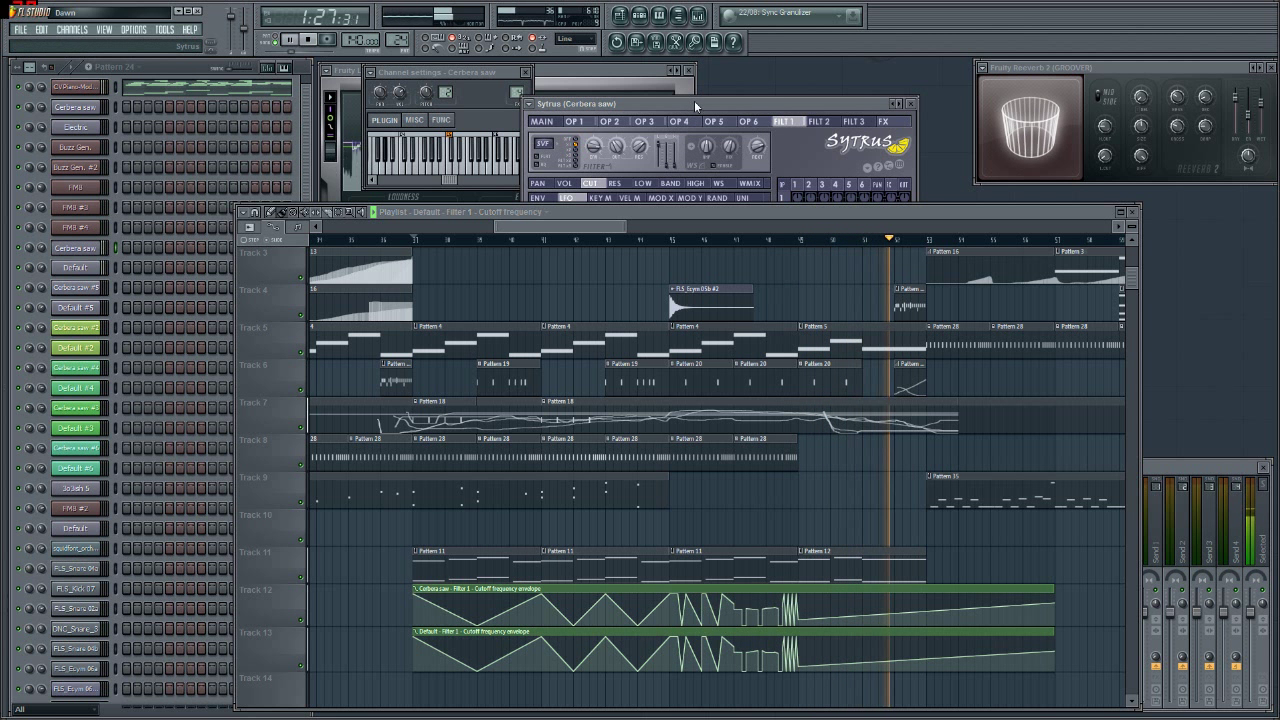
- Check the cutoff knob's options, then bring up the Default channel's Sytrus on its filter page
right_click(616, 146)
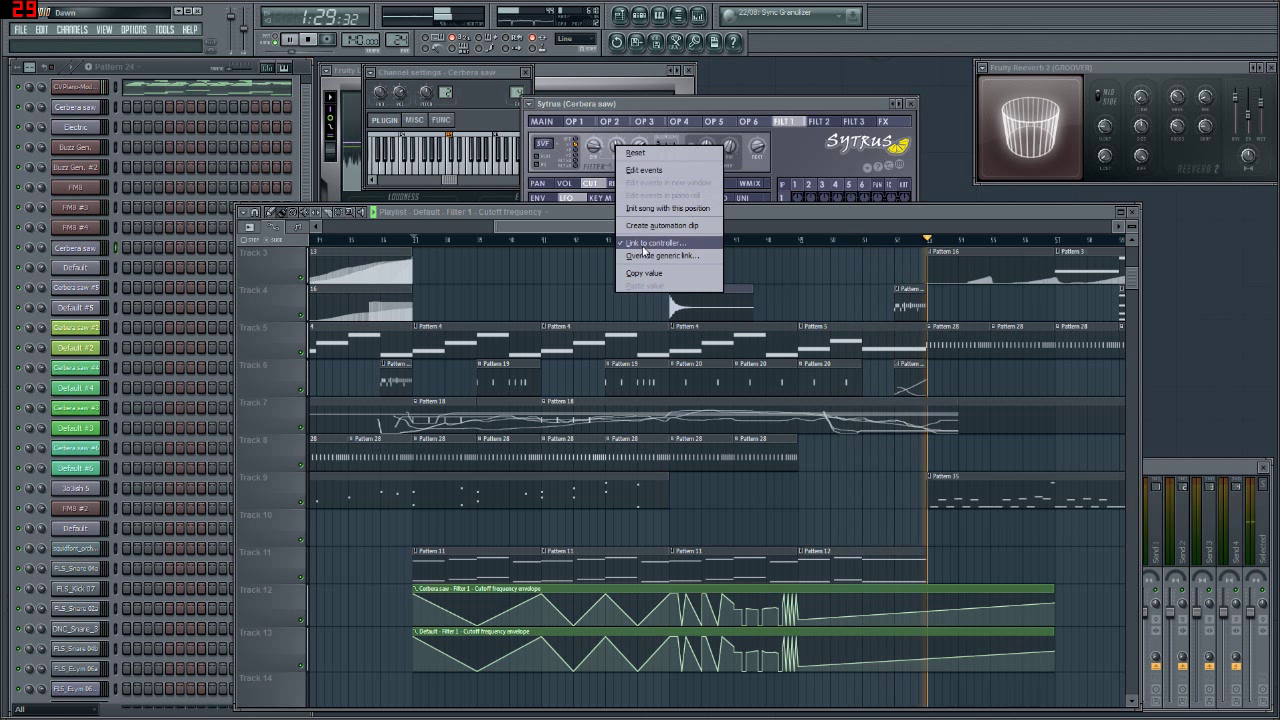
click(779, 216)
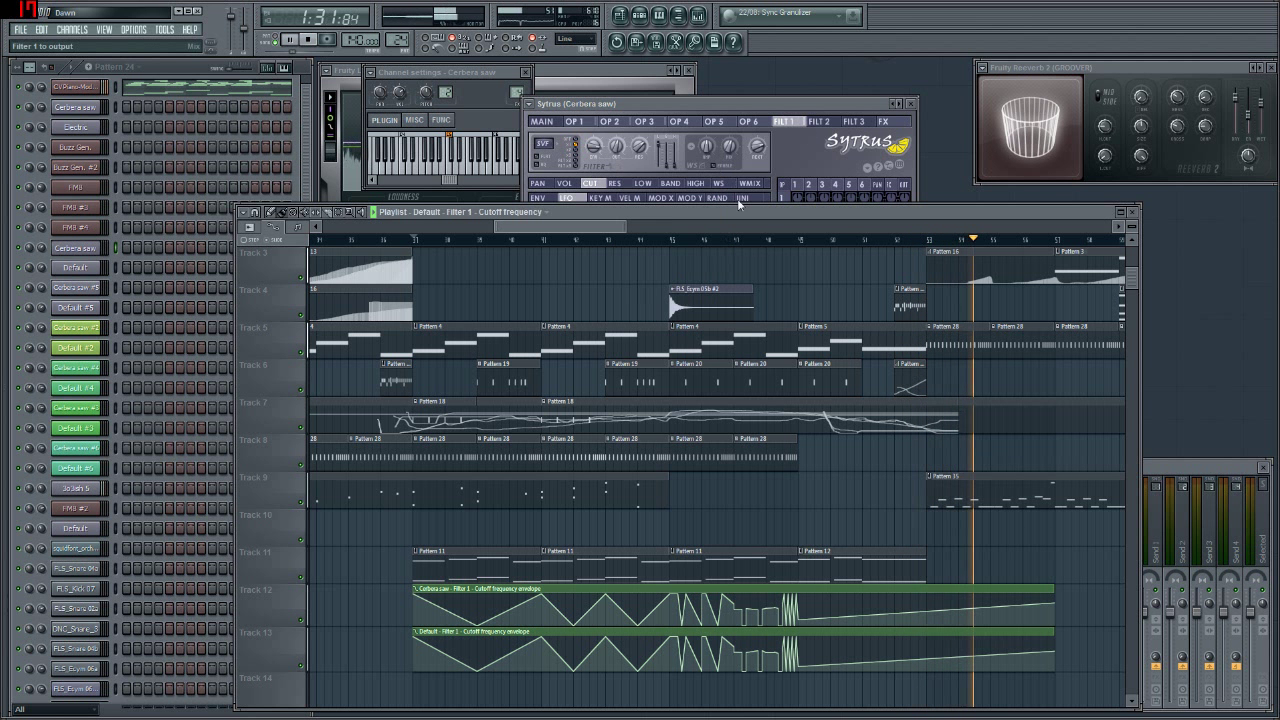
click(84, 269)
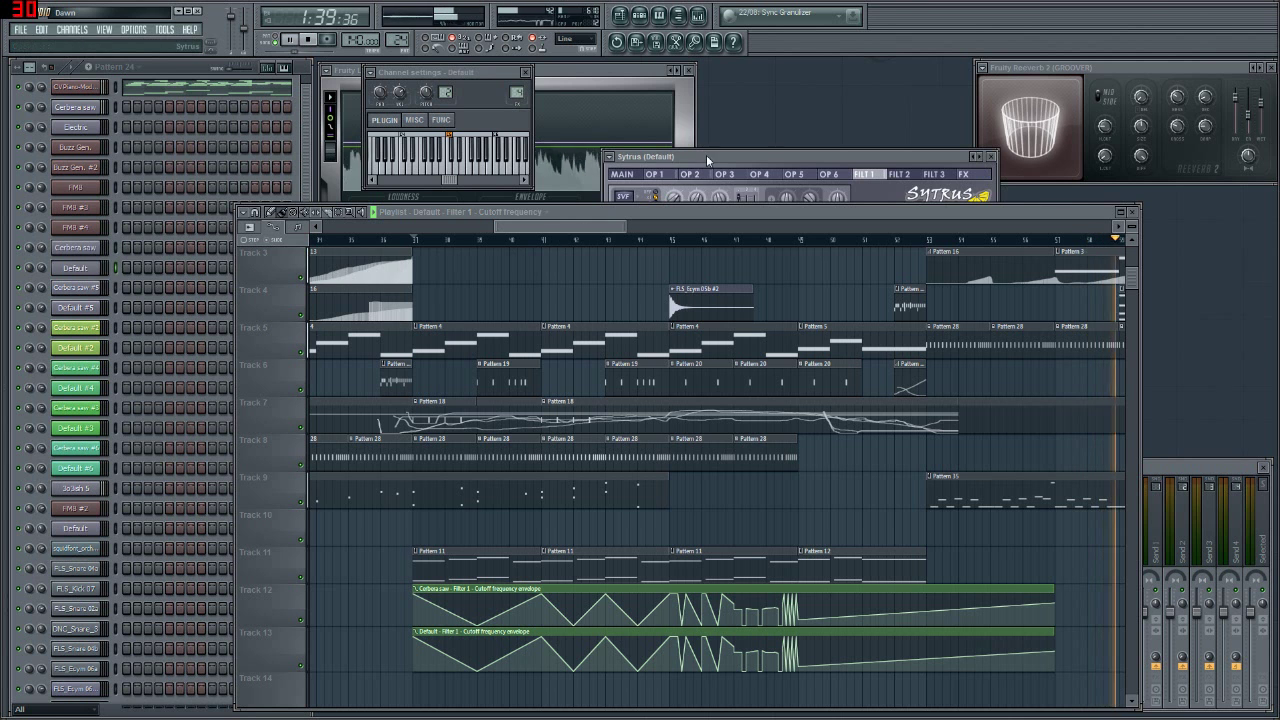
drag(707, 160, 677, 91)
mouse_move(872, 87)
mouse_down()
mouse_move(910, 85)
mouse_move(864, 86)
mouse_up()
scroll(555, 232, up, 2)
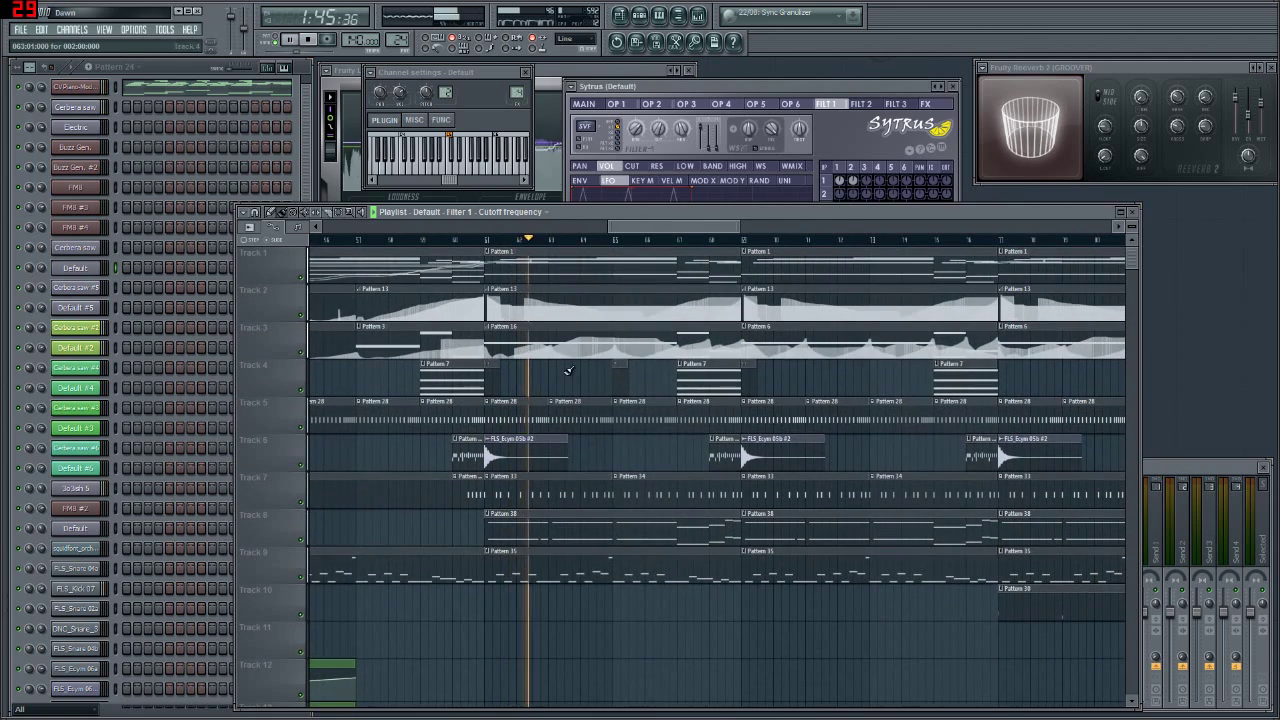
mouse_move(671, 224)
mouse_down()
mouse_move(646, 229)
mouse_move(686, 241)
mouse_up()
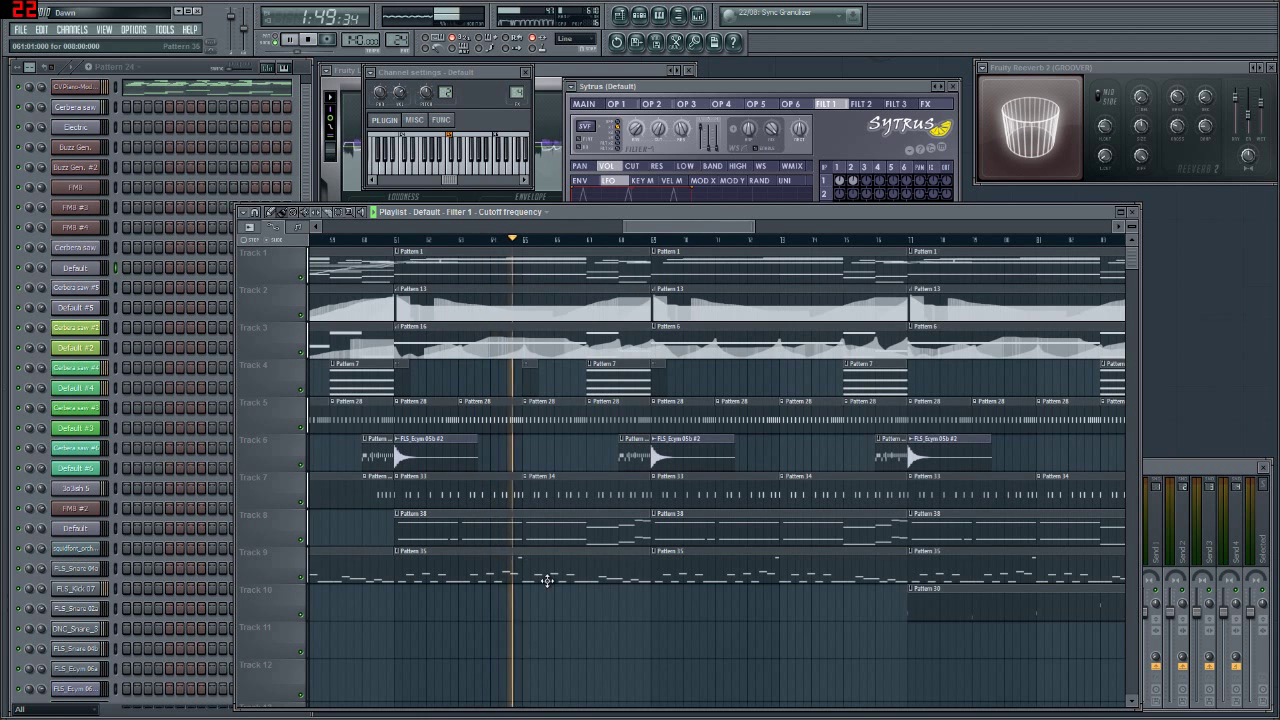
- Open Pattern 38 in the piano roll, close the playlist, and restart playback from the song start
double_click(470, 520)
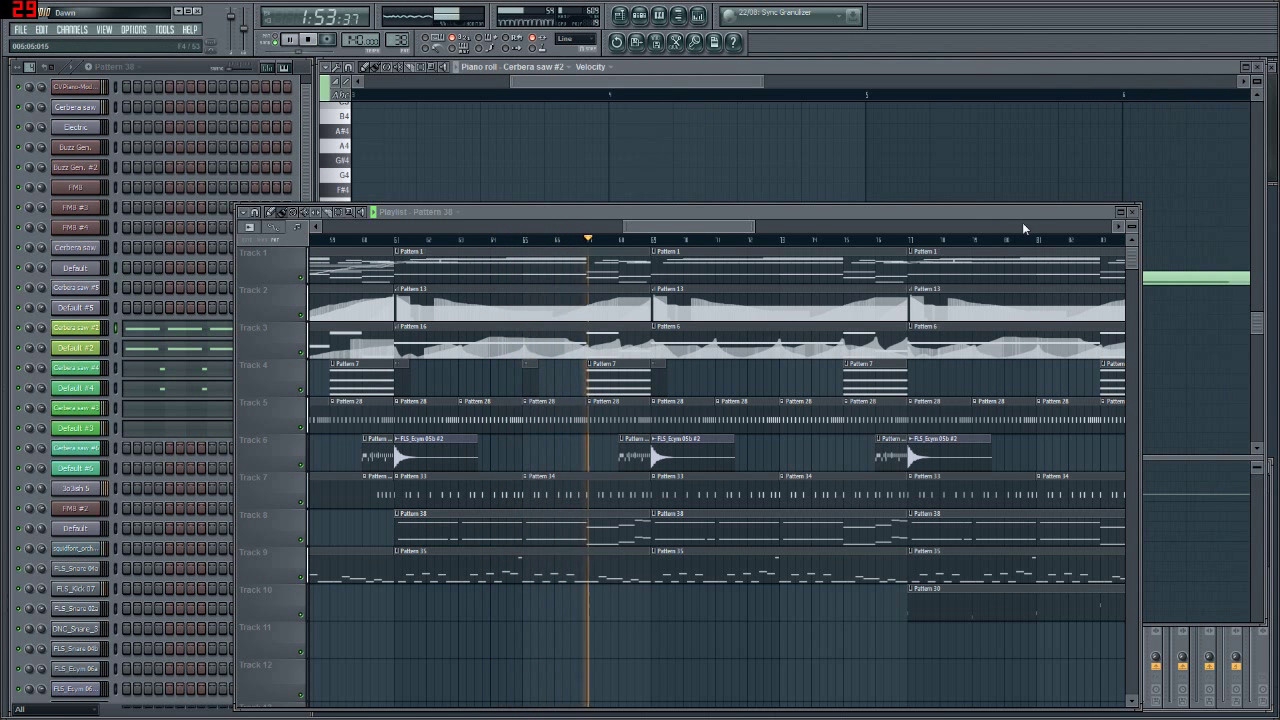
drag(300, 212, 1241, 519)
key(F5)
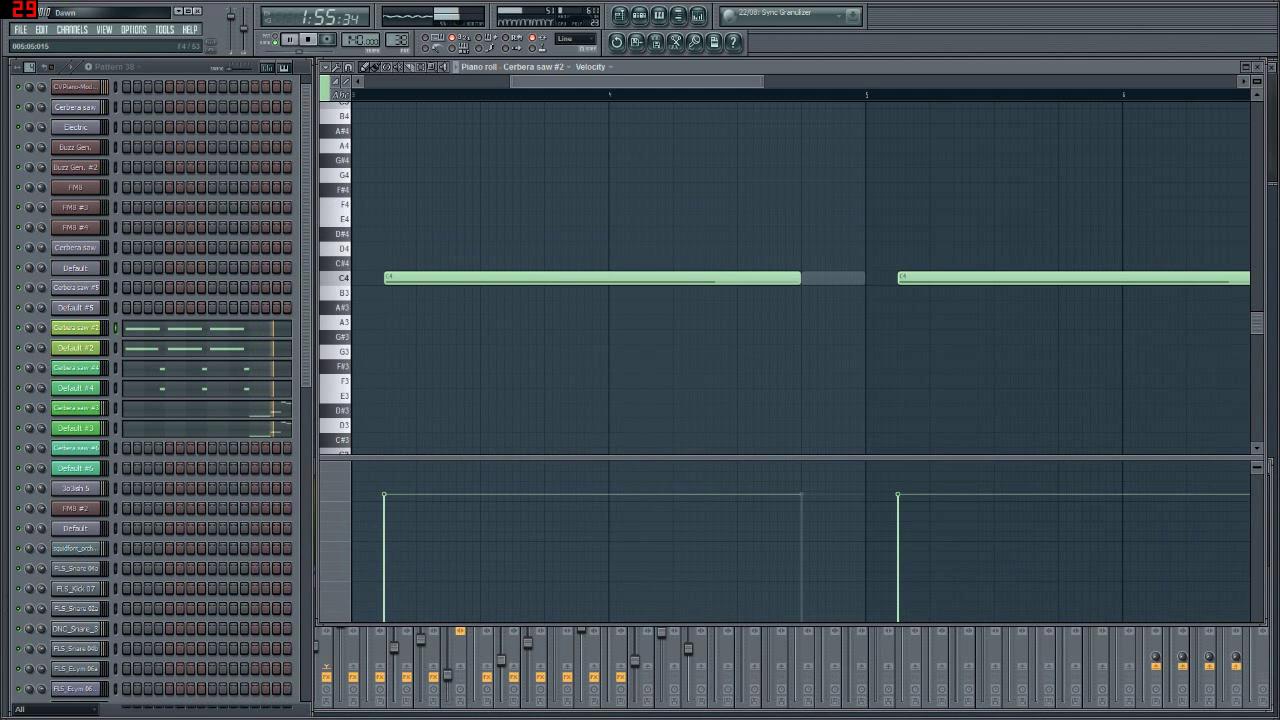
drag(589, 82, 561, 82)
scroll(659, 267, down, 4)
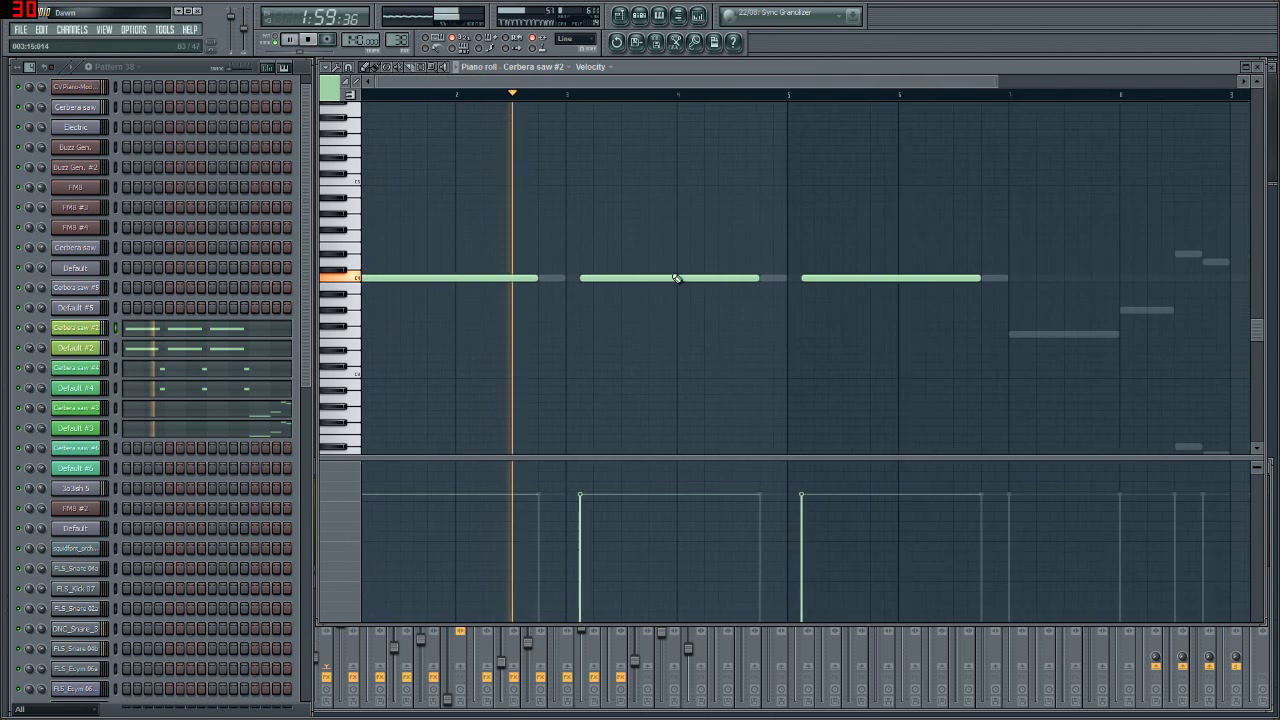
scroll(600, 220, up, 2)
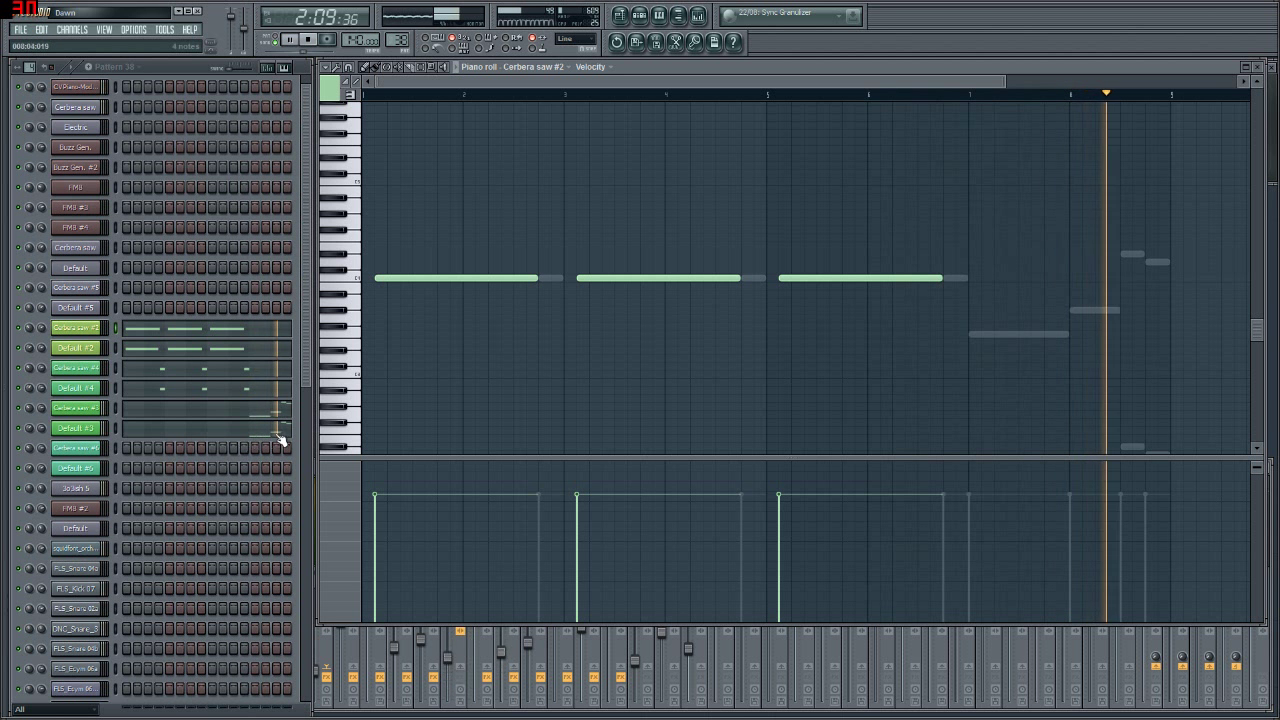
click(302, 39)
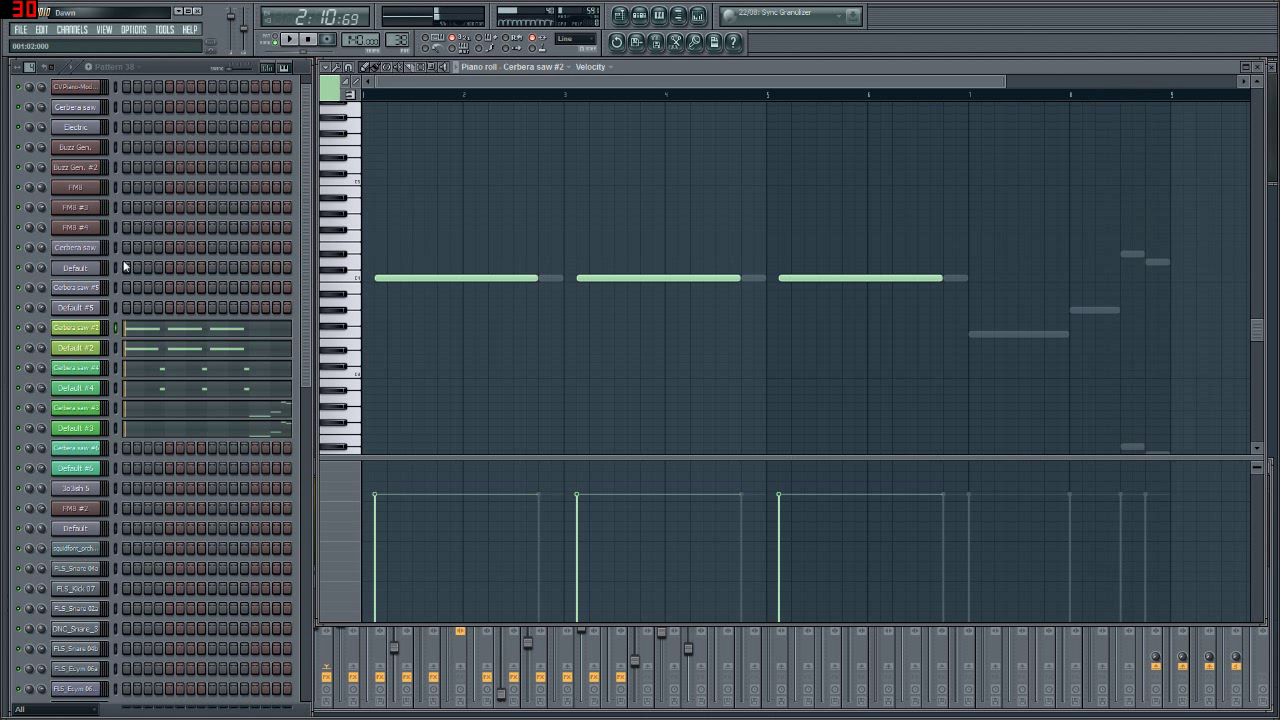
click(292, 39)
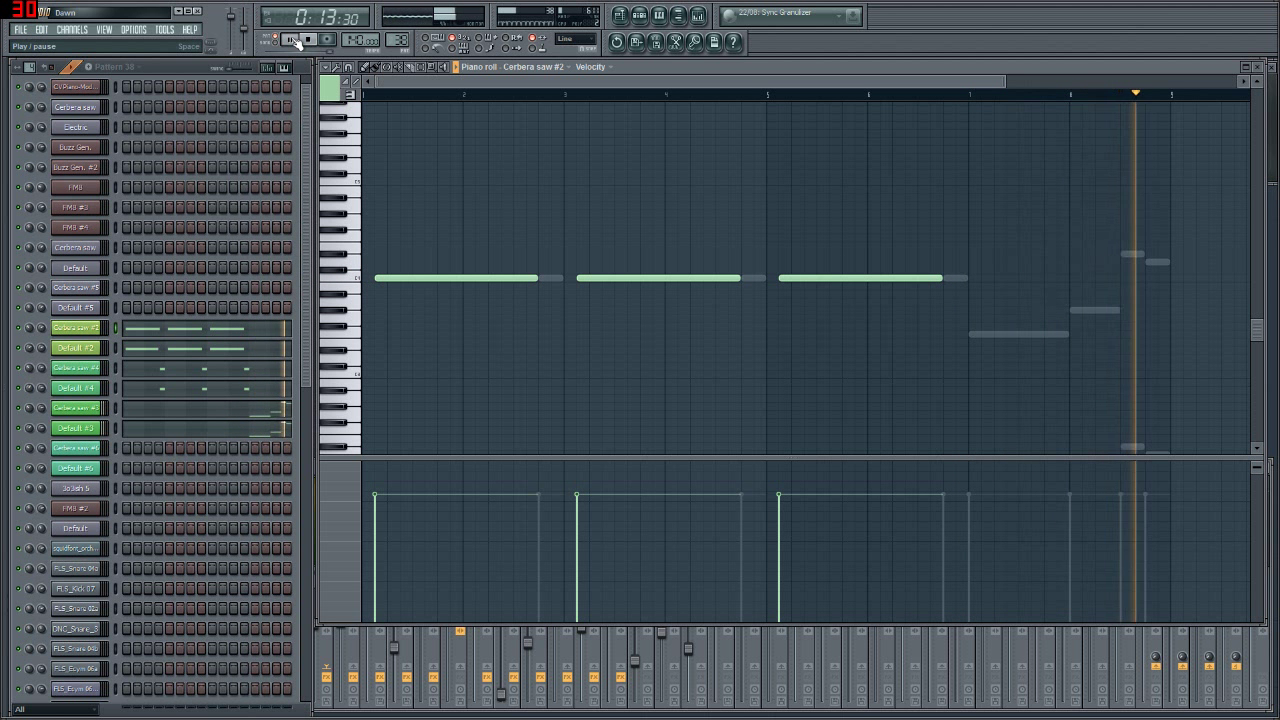
- Pause playback and view the filter and LFO pages of Cerbera saw #2 and #4
click(293, 39)
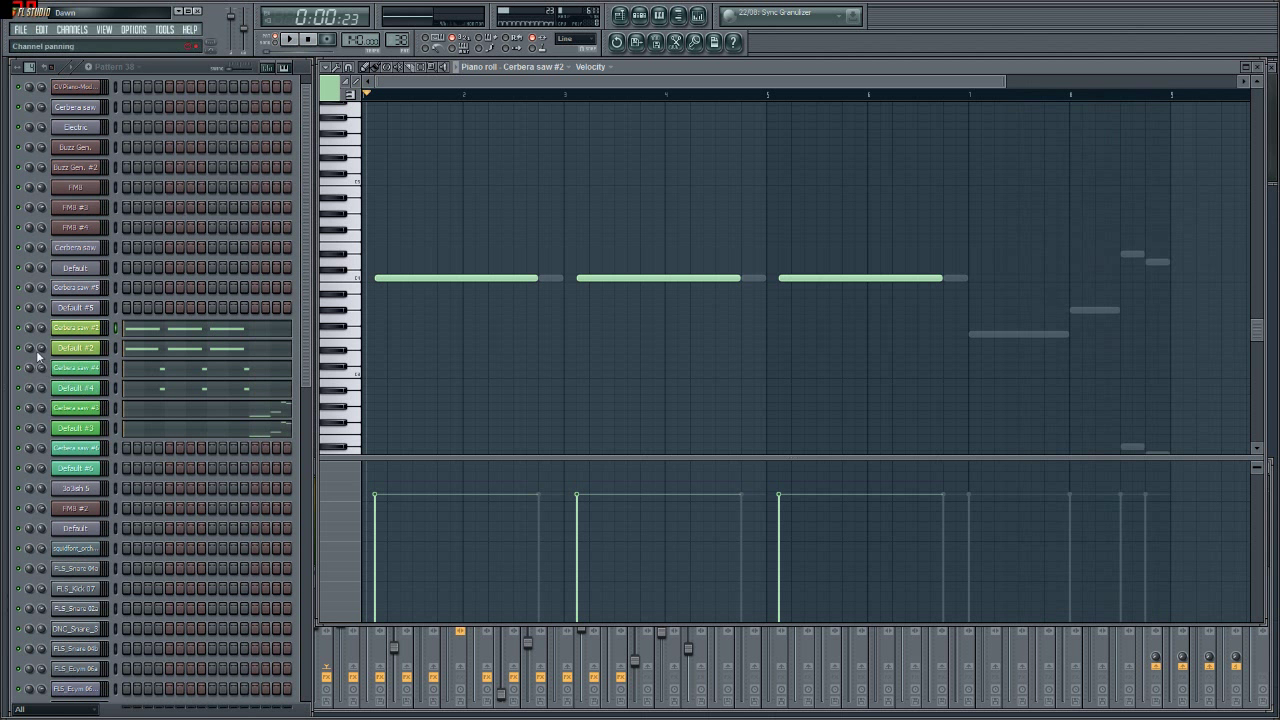
click(80, 333)
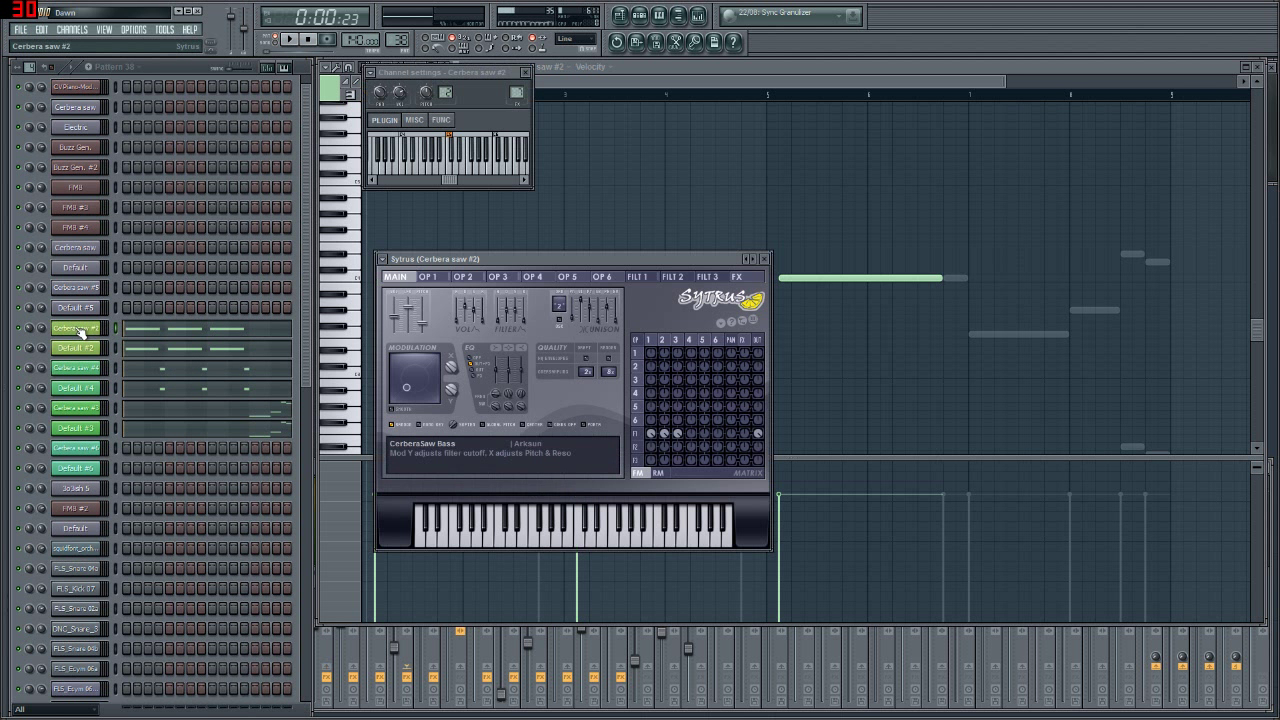
click(638, 277)
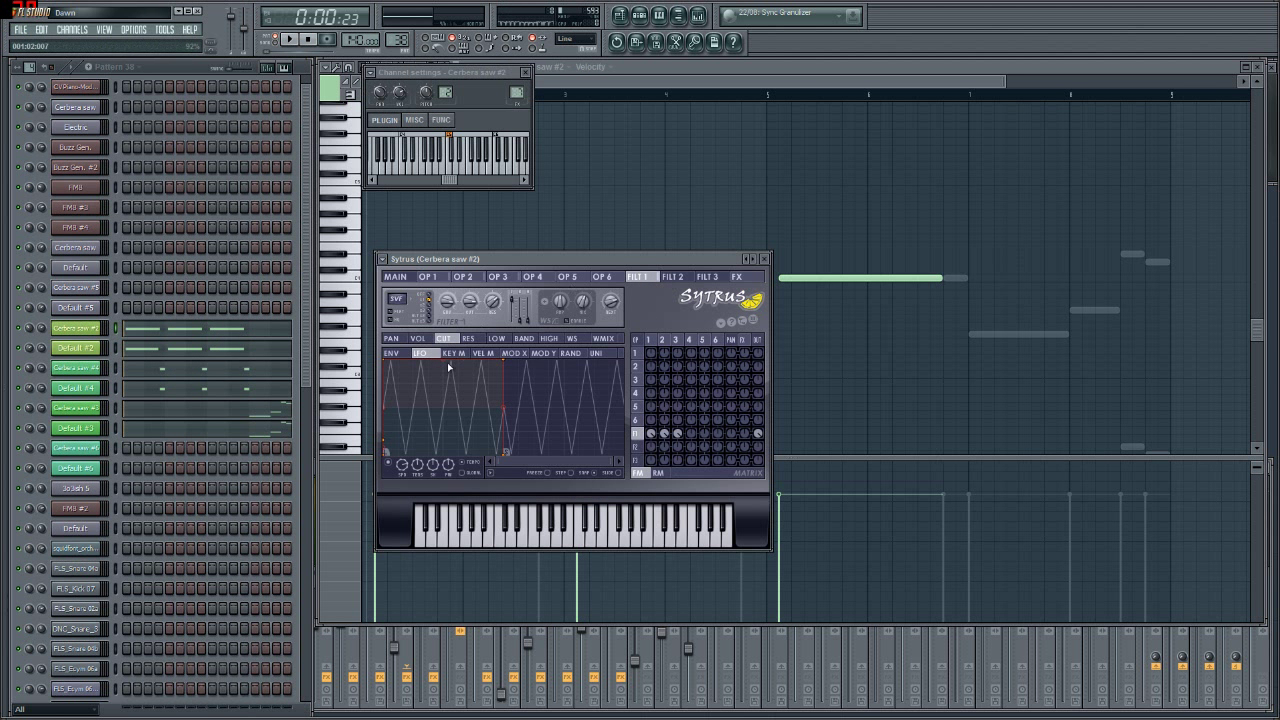
click(84, 369)
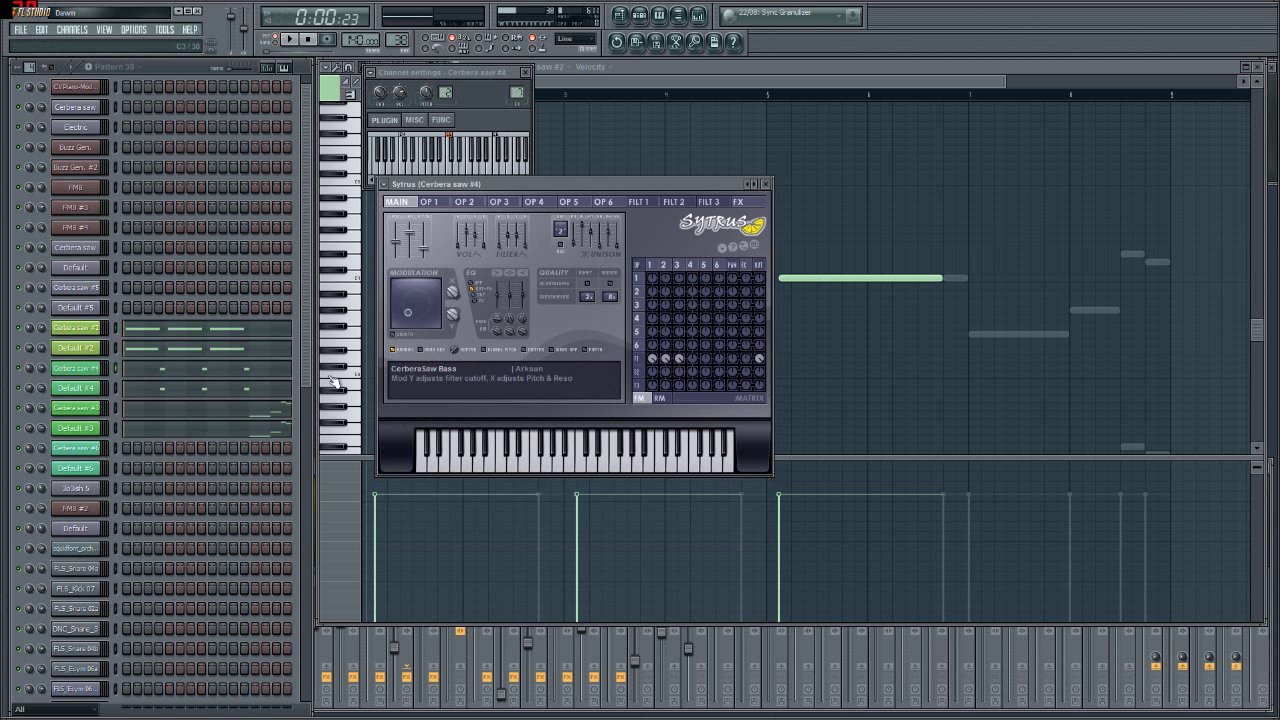
click(640, 202)
- Compare the filter pages of Cerbera saw #3 and #6, cycling back to end on Cerbera saw #2
click(95, 409)
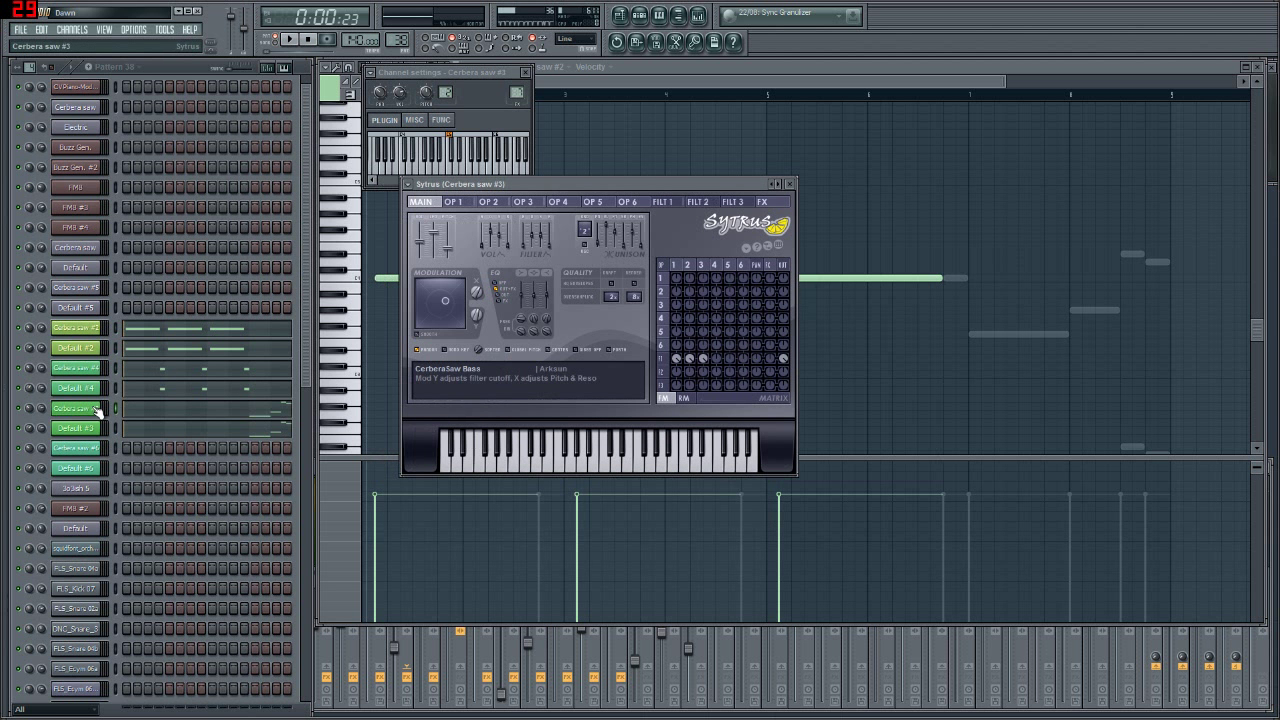
click(663, 202)
click(84, 451)
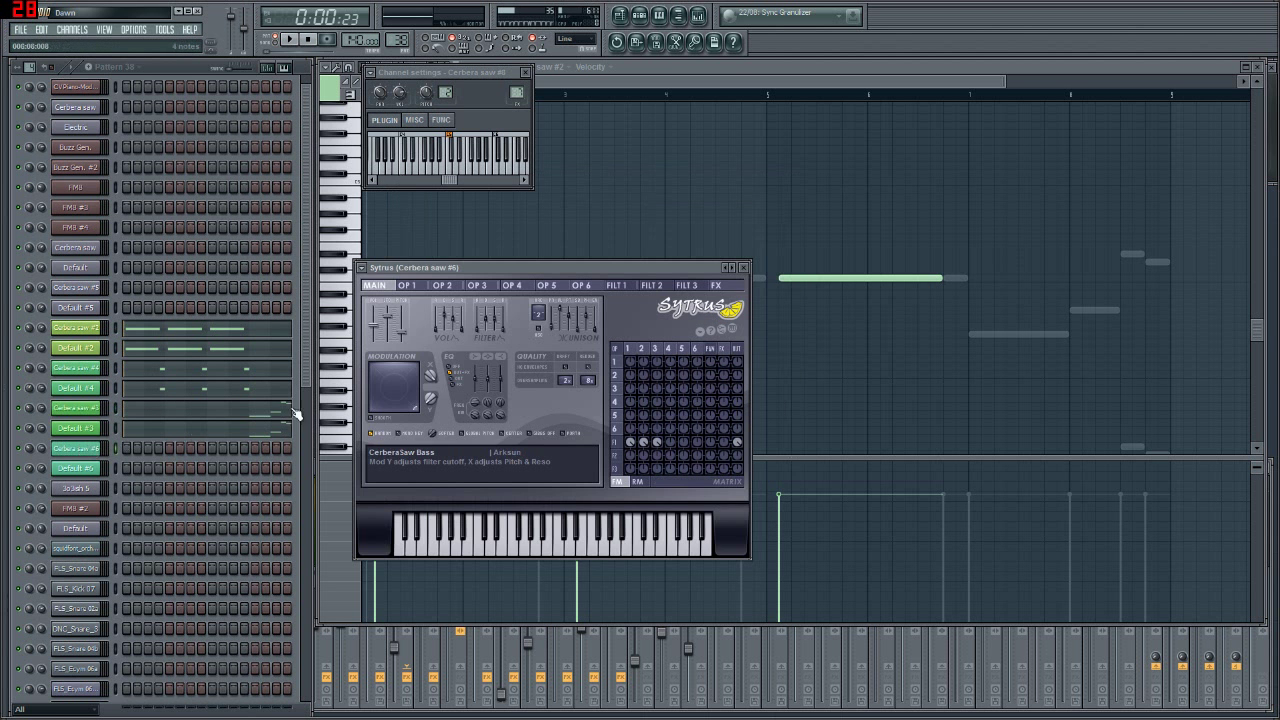
click(617, 286)
drag(628, 267, 728, 210)
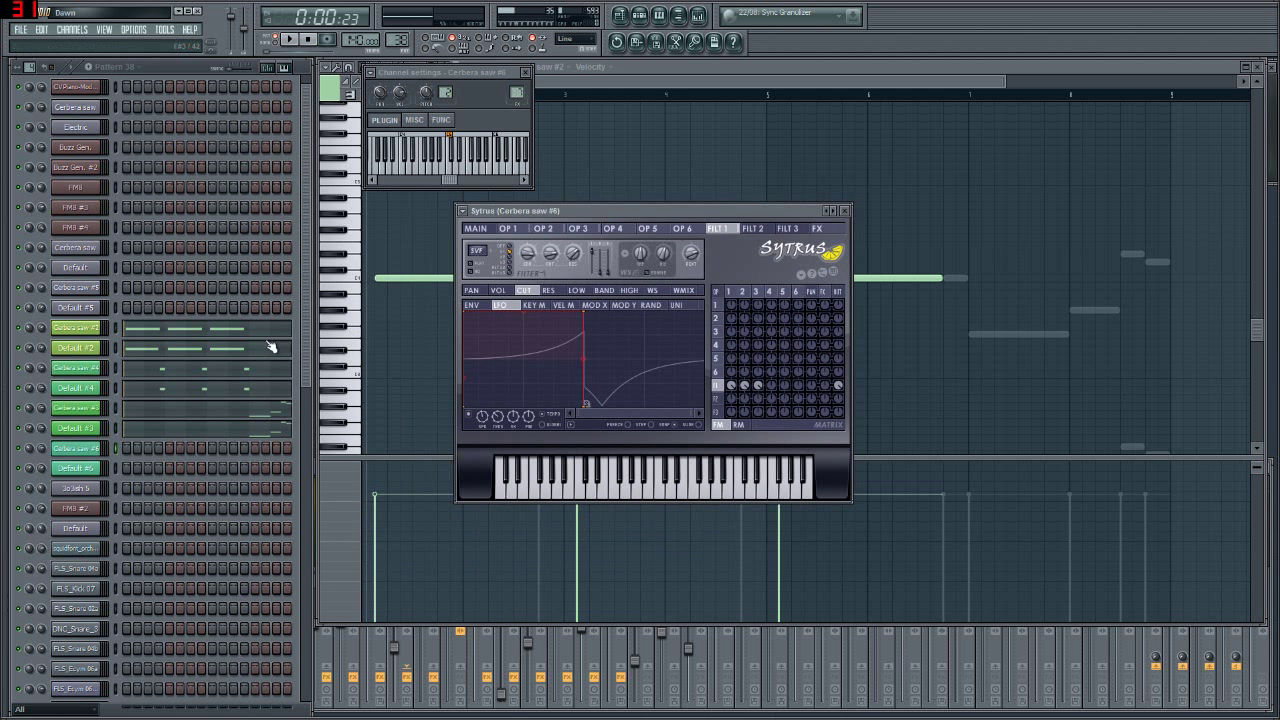
click(90, 411)
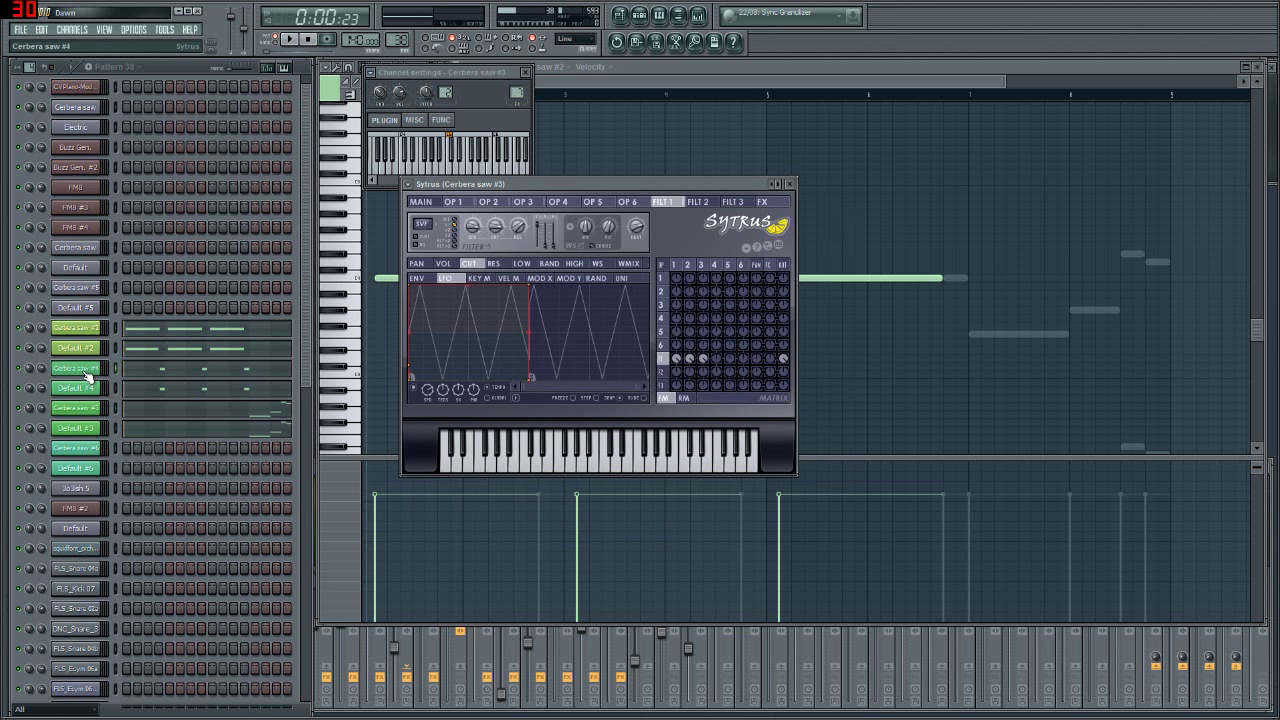
click(88, 330)
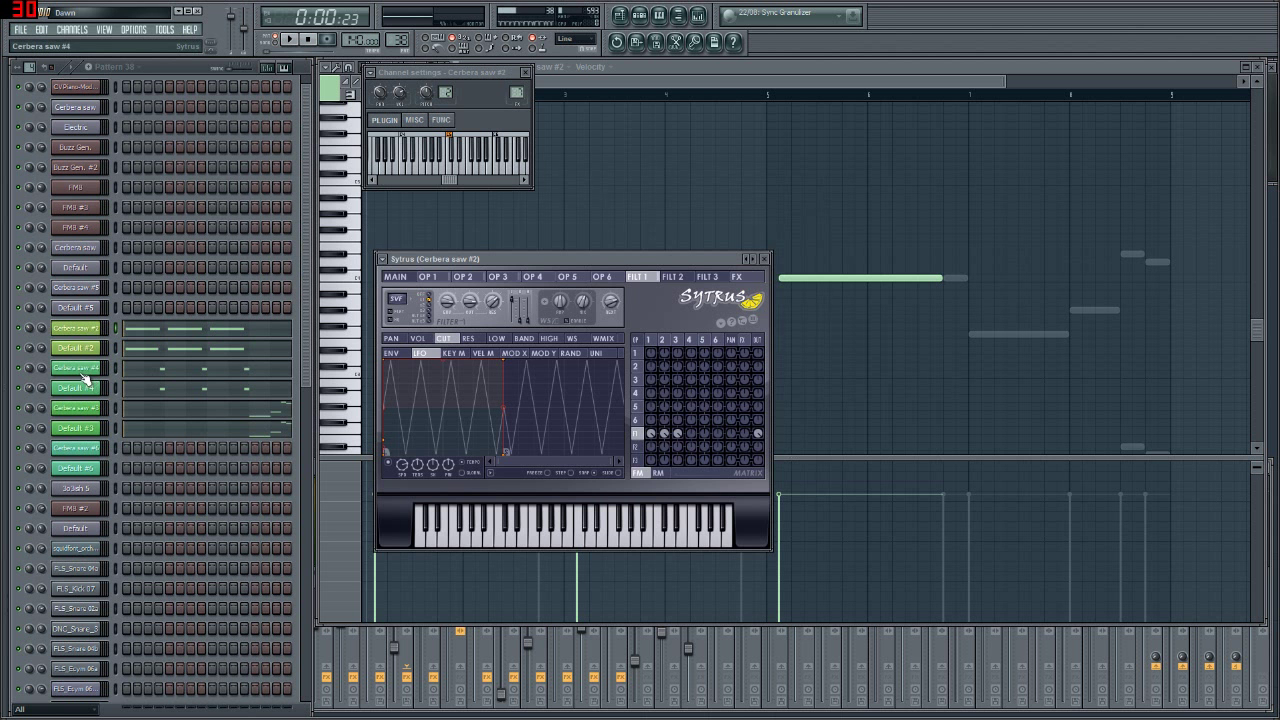
click(86, 374)
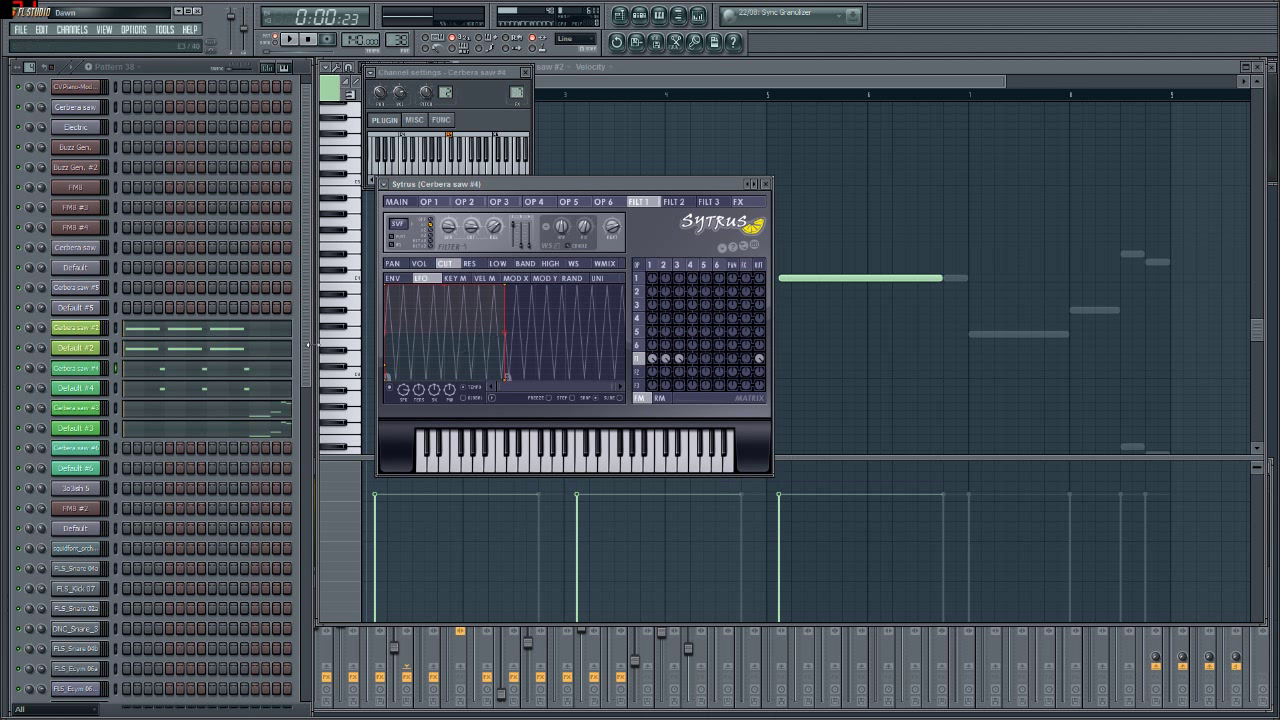
click(84, 333)
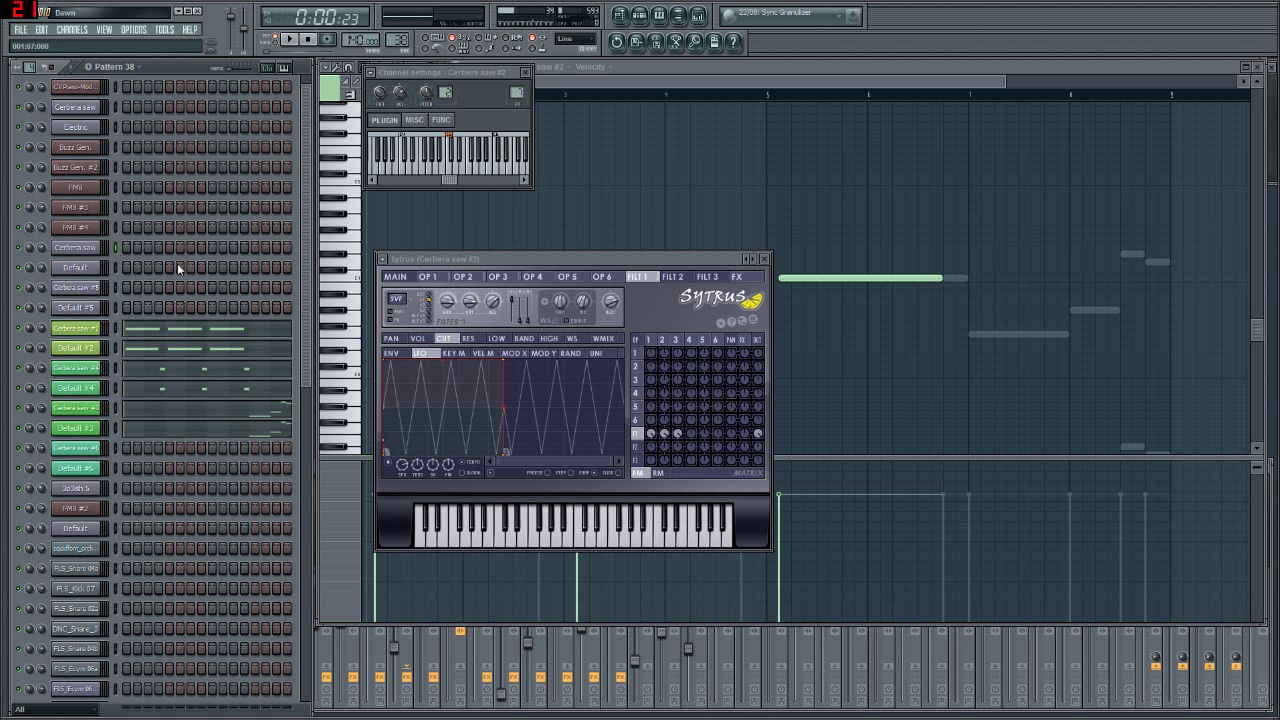
- Open the rename box for Cerbera saw #2, cancelling the colour picker without changes
right_click(101, 245)
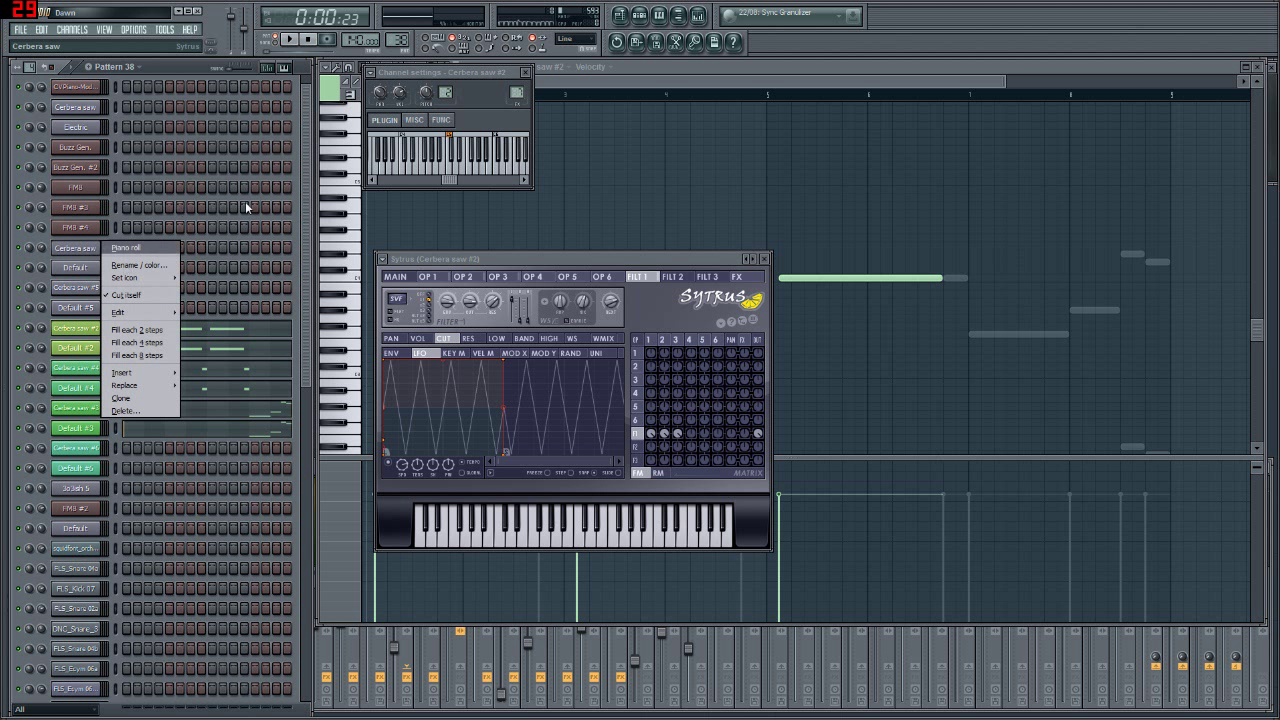
click(146, 224)
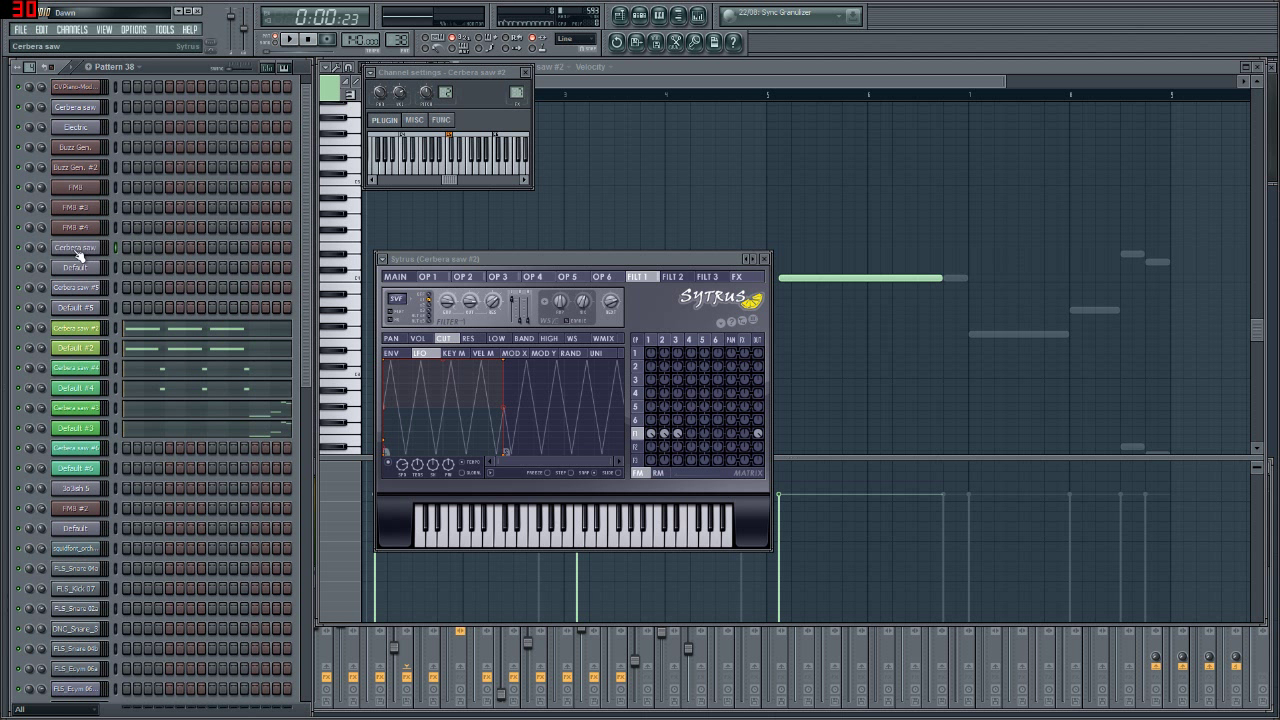
right_click(99, 336)
click(150, 346)
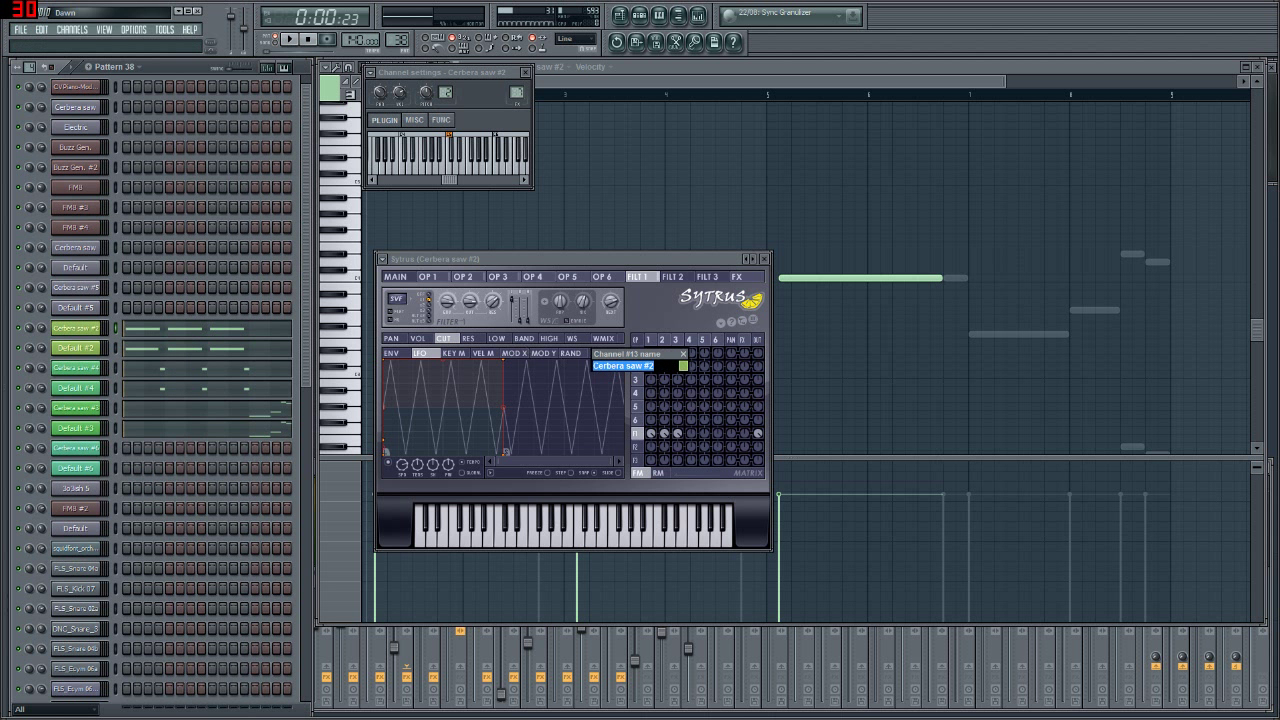
click(683, 366)
key(Escape)
- Close the rename box and Sytrus window, then resume playback of the pattern
click(685, 356)
click(766, 260)
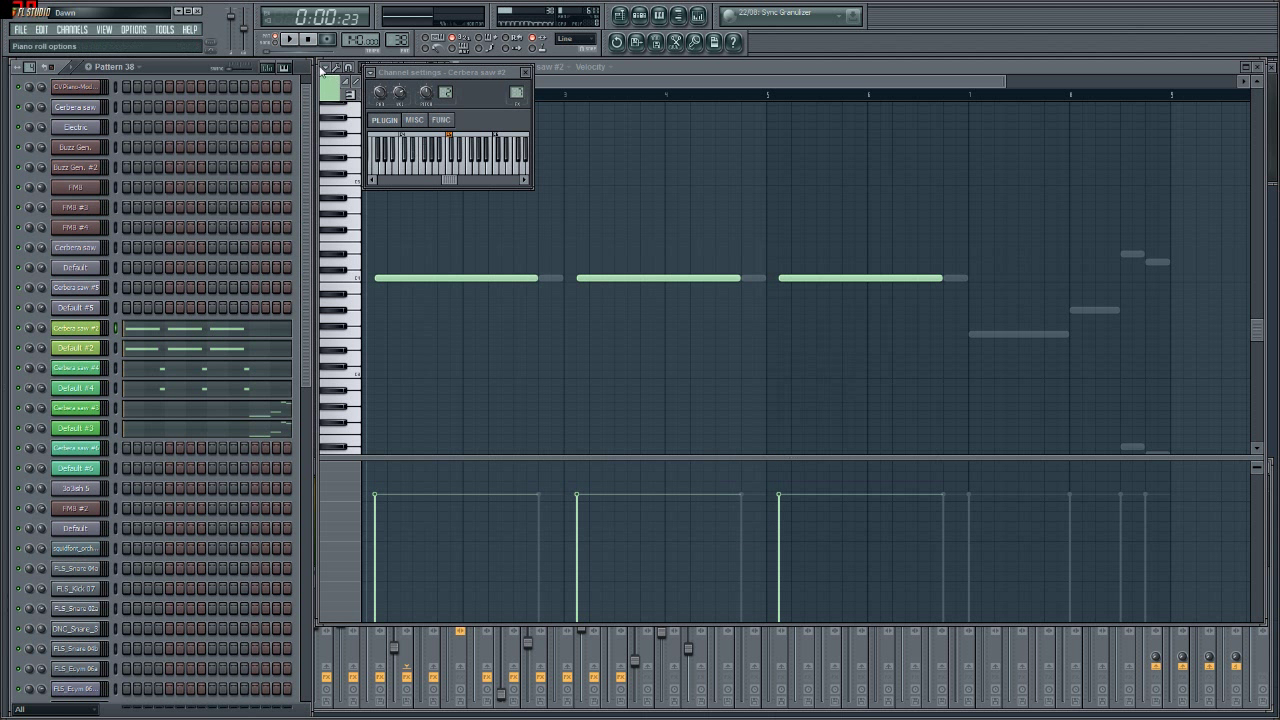
click(290, 39)
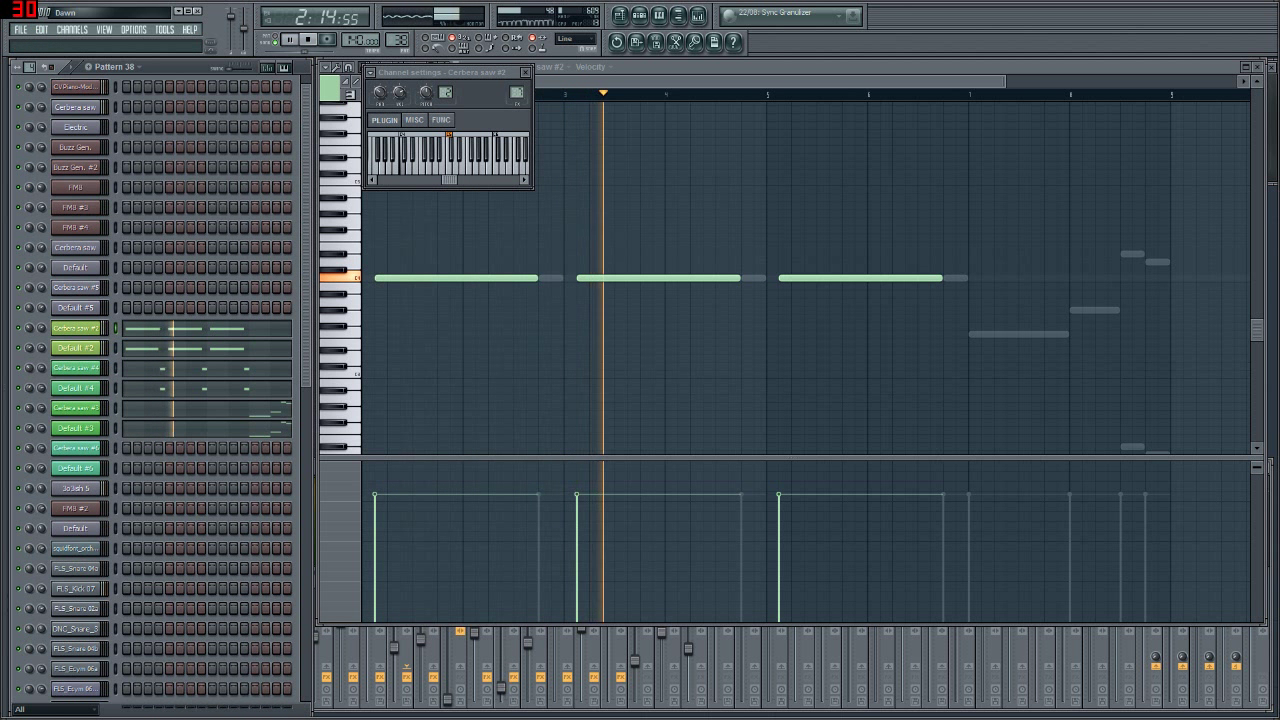
- Hide the piano roll with F7 and show the SYTRUS 5 WOBBLE2 effect chain in the mixer
key(F7)
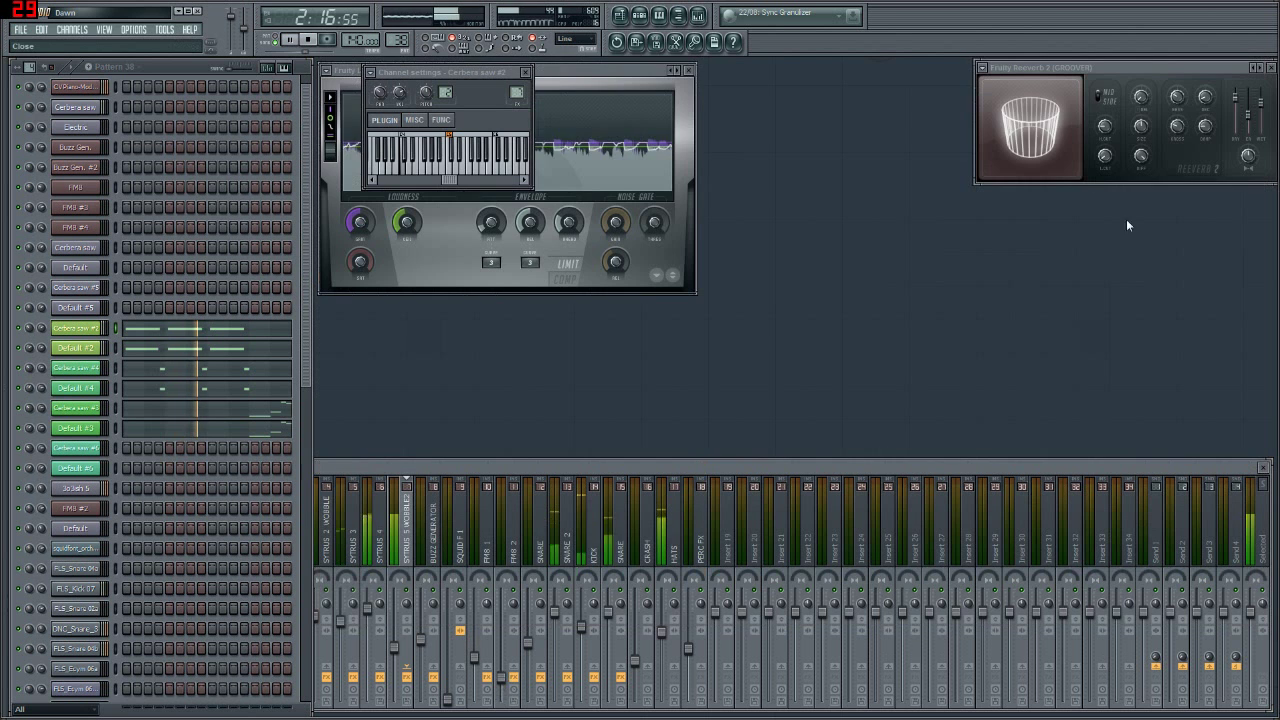
click(955, 466)
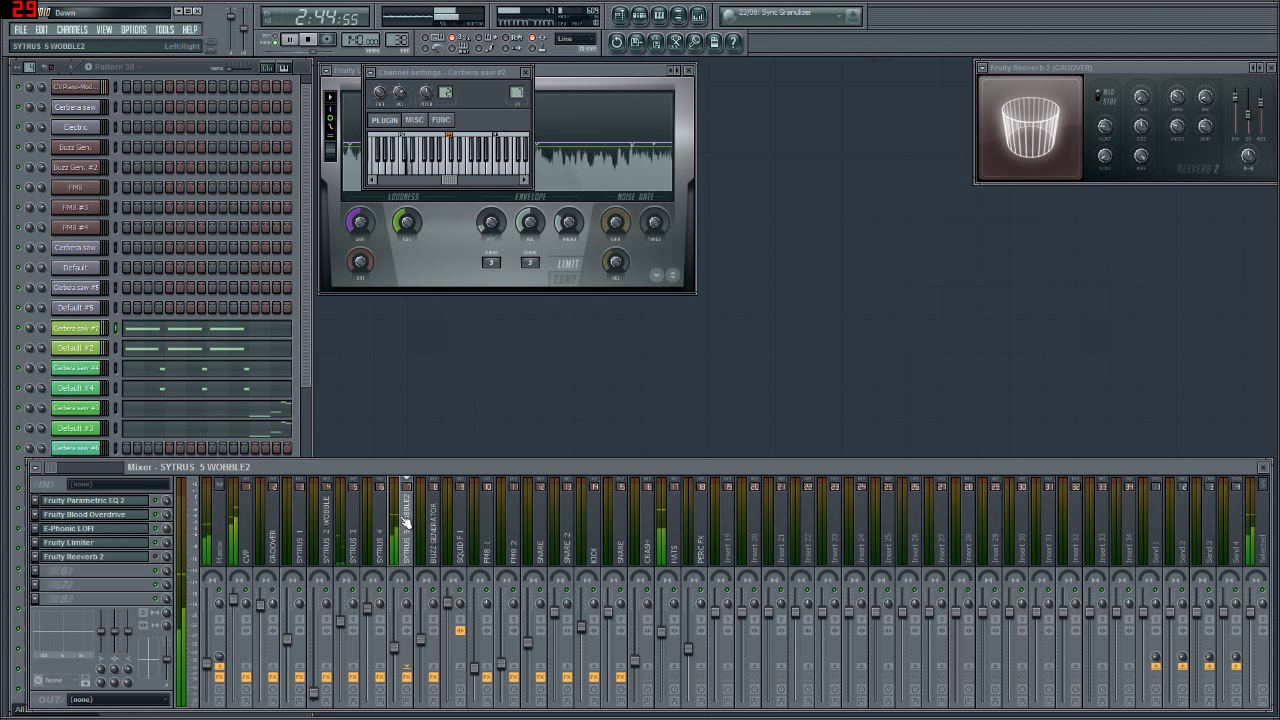
- Bring the channel rack forward, scroll to Pattern 44, and restart playback from the beginning
drag(307, 335, 307, 351)
scroll(397, 38, up, 3)
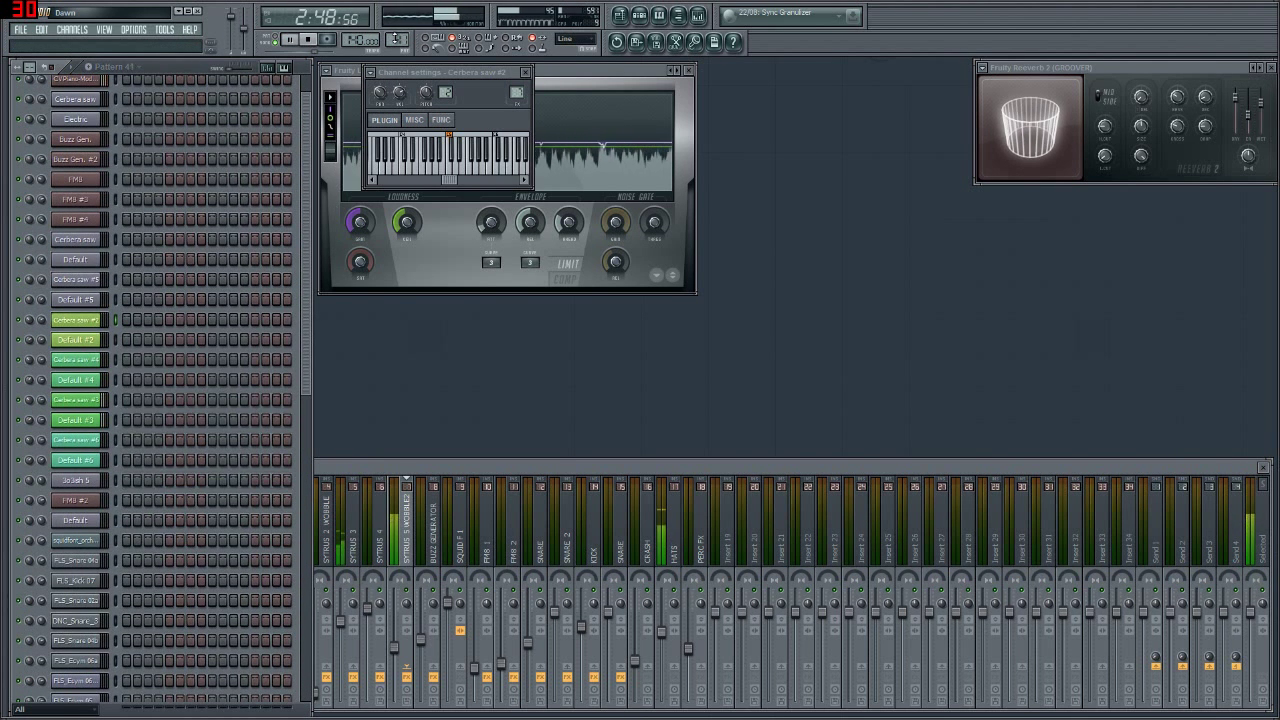
scroll(397, 38, up, 2)
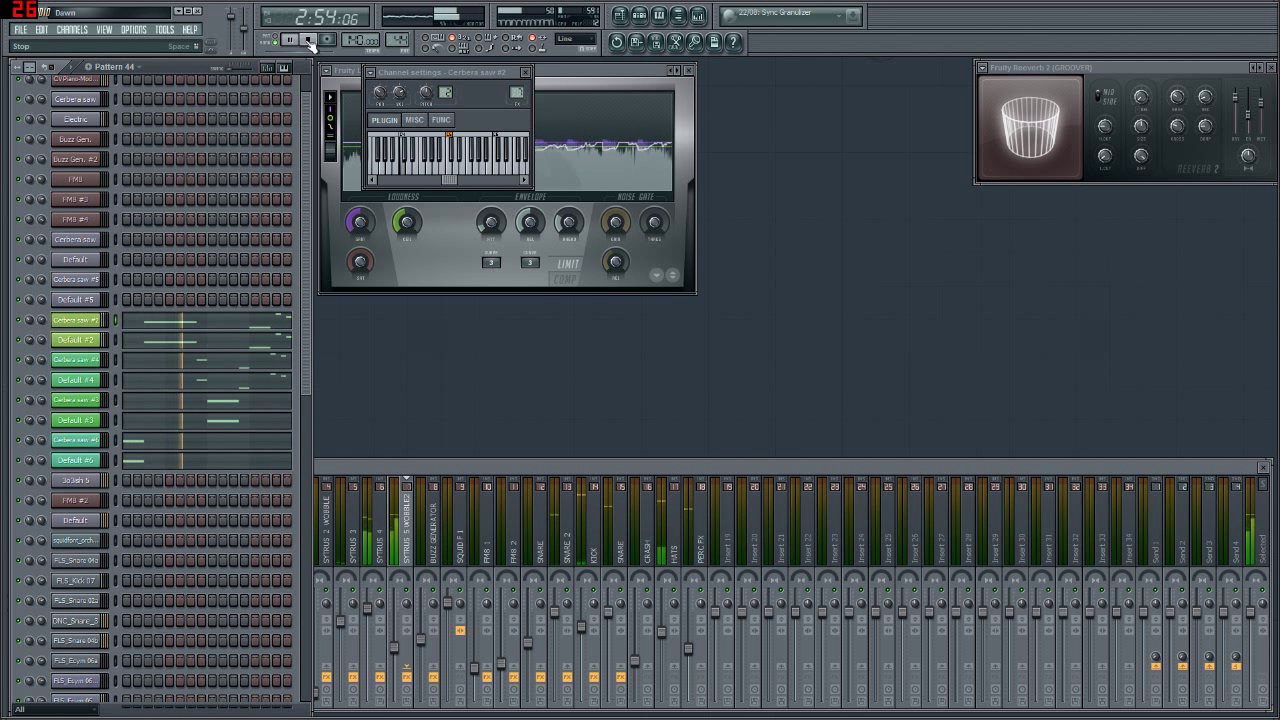
click(308, 39)
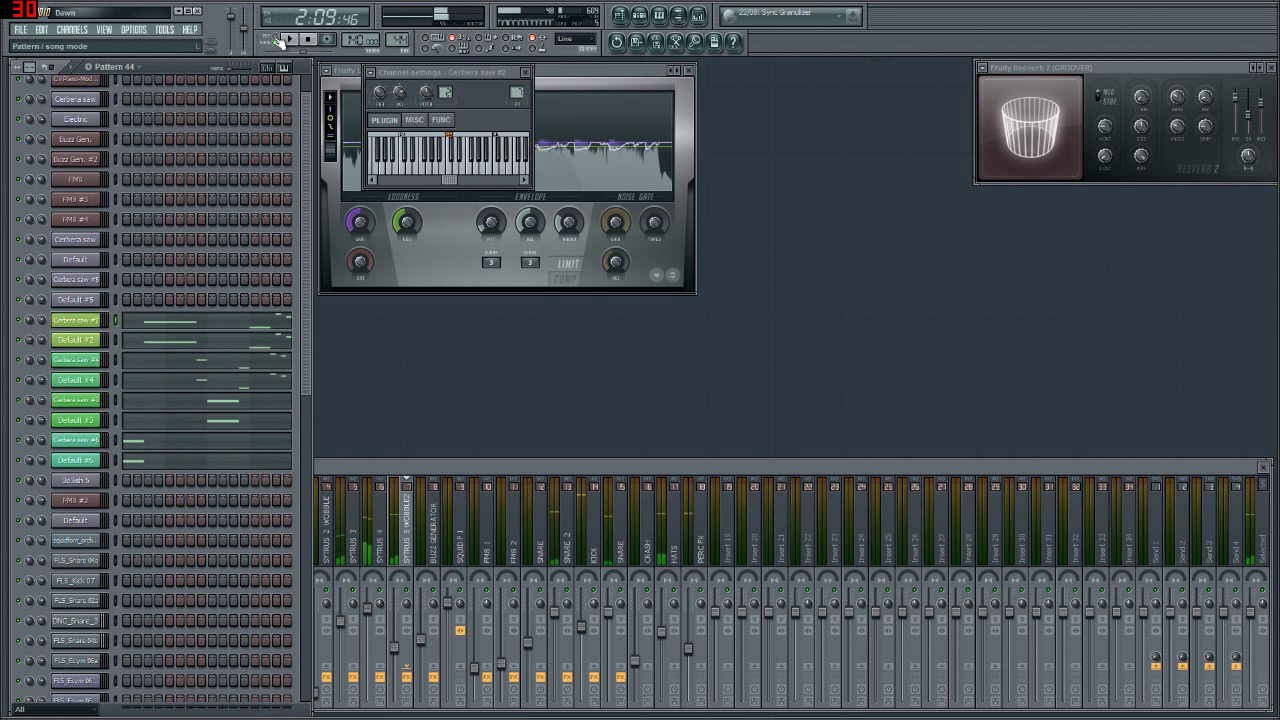
click(290, 39)
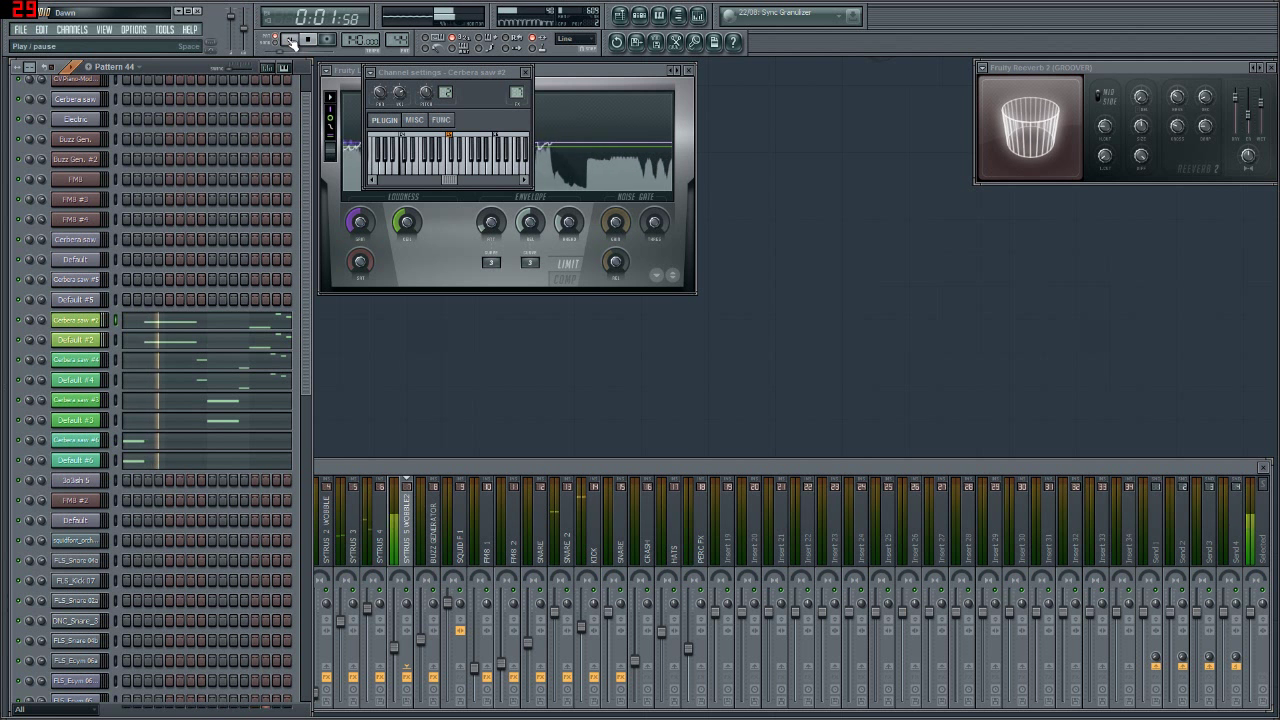
- Check the Master track's effects, stop playback, and open the Cerbera saw #6 Sytrus
click(392, 464)
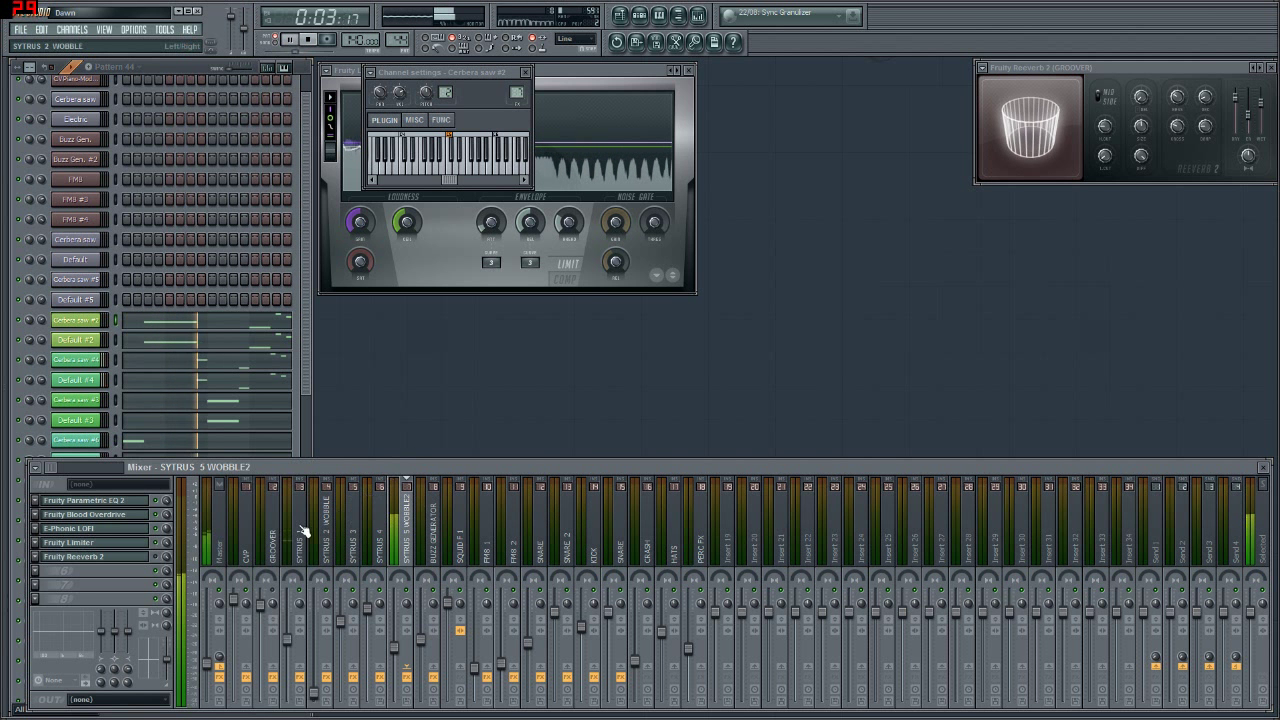
click(200, 660)
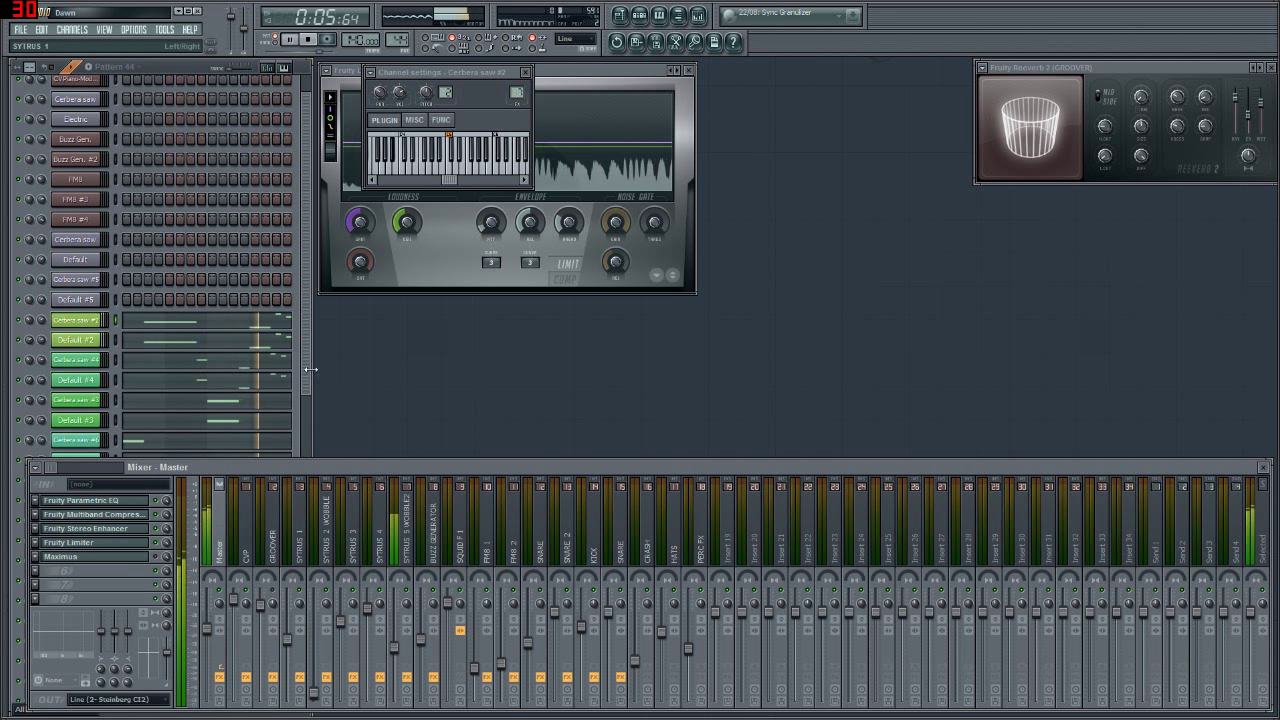
click(304, 386)
drag(304, 386, 303, 392)
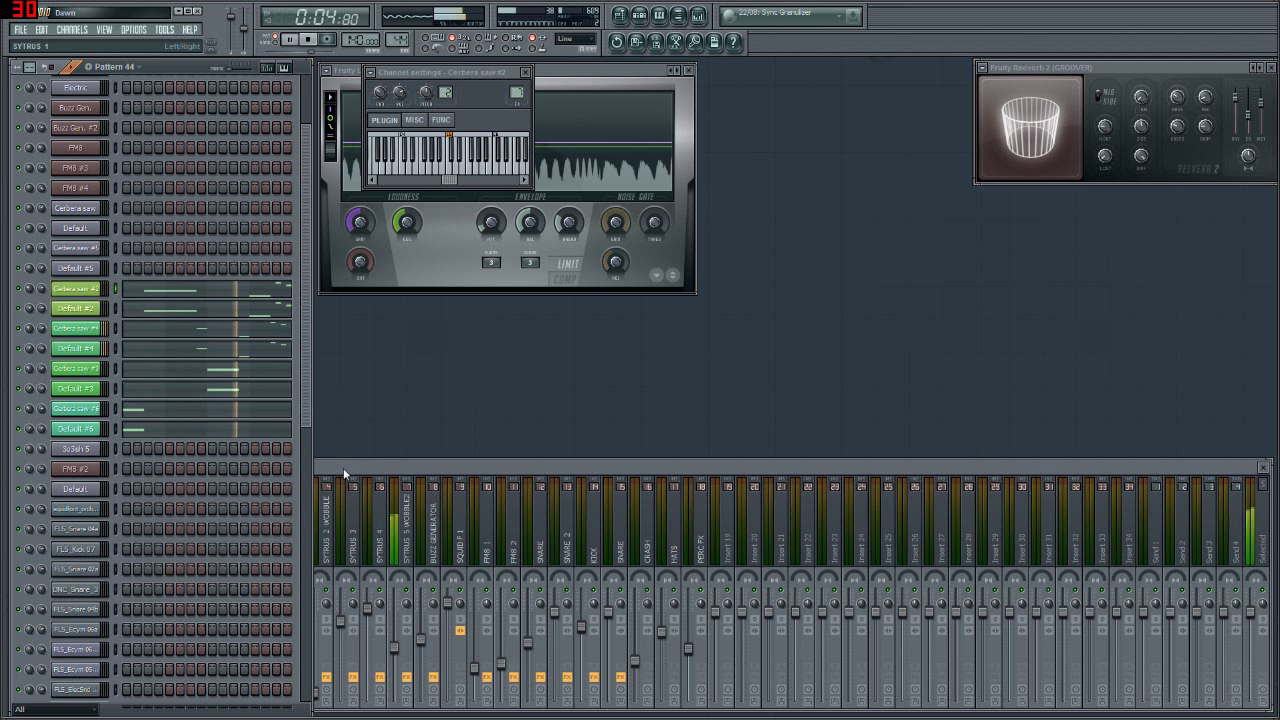
click(291, 39)
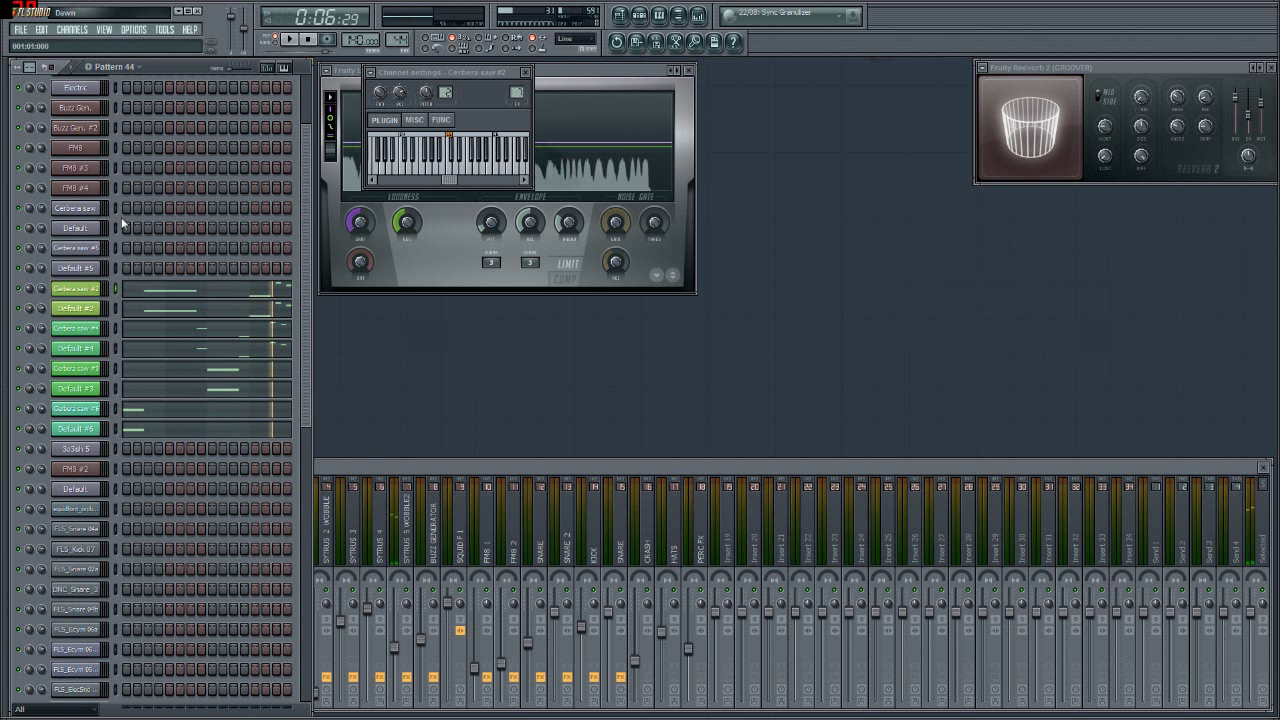
click(97, 416)
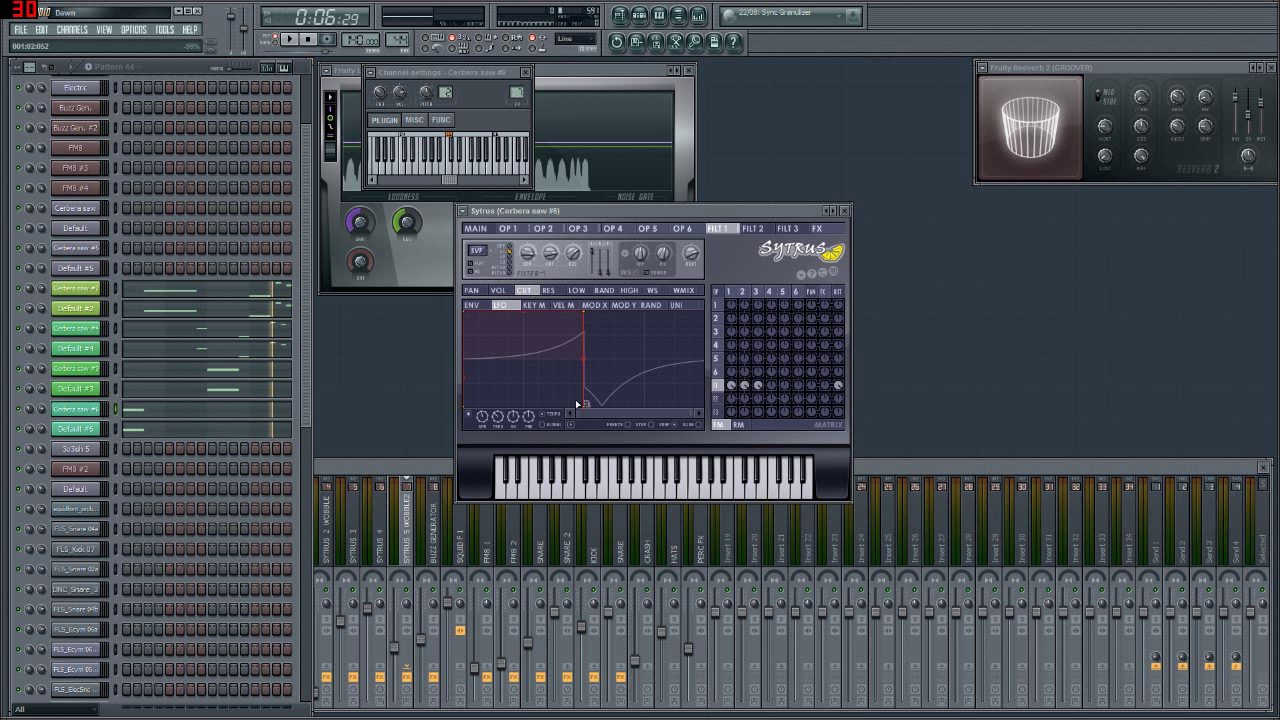
- Close Cerbera saw #6's Sytrus window, toggle the browser with Alt+F8, and bring the mixer forward
click(847, 212)
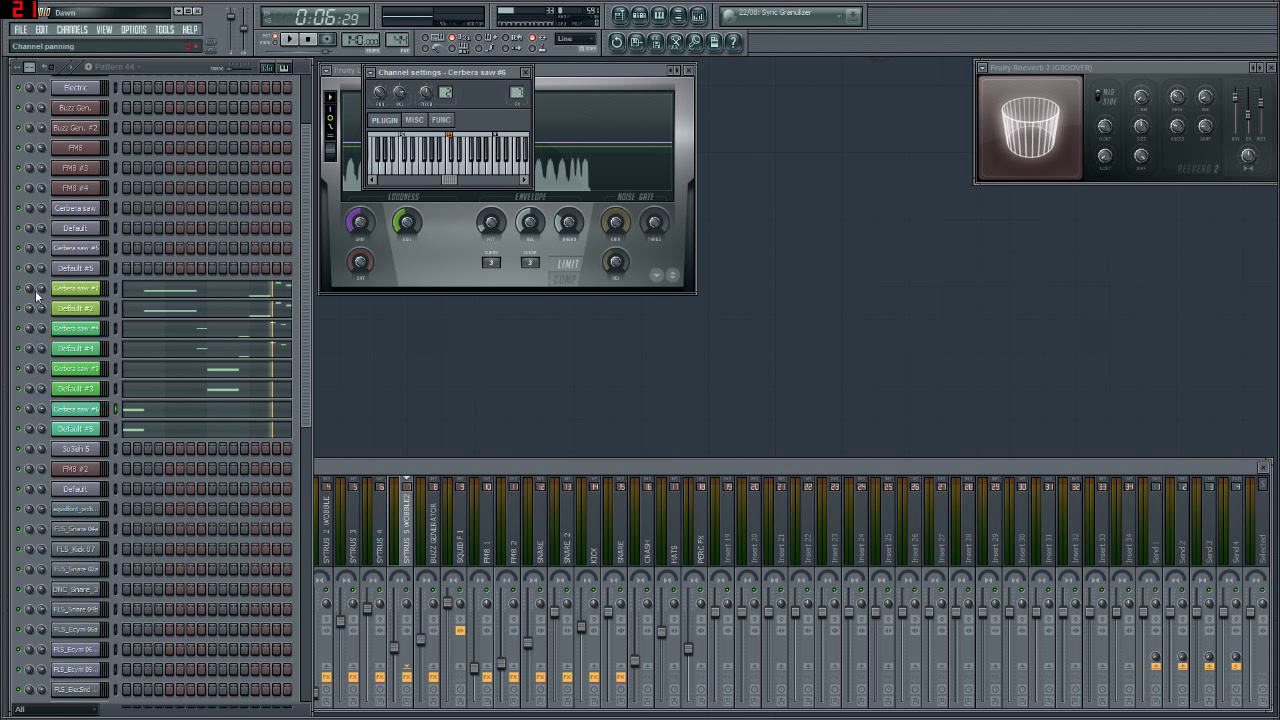
key(alt+F8)
key(alt+F8)
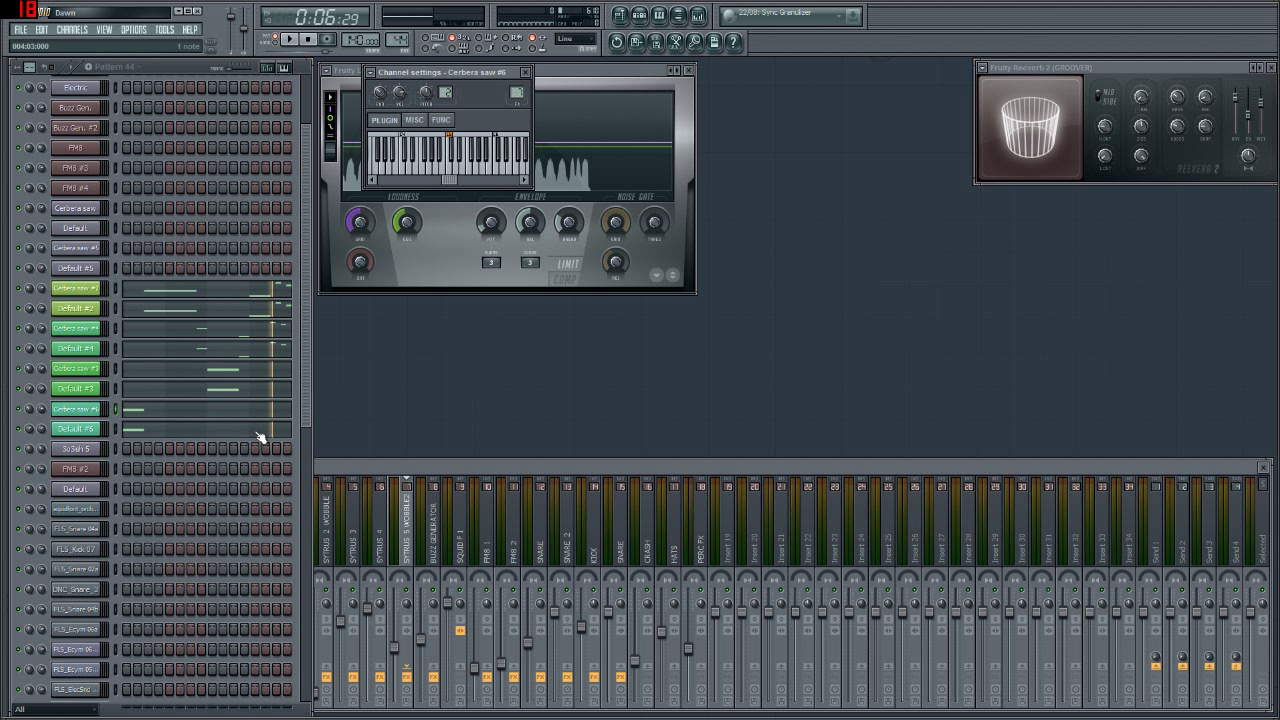
click(479, 469)
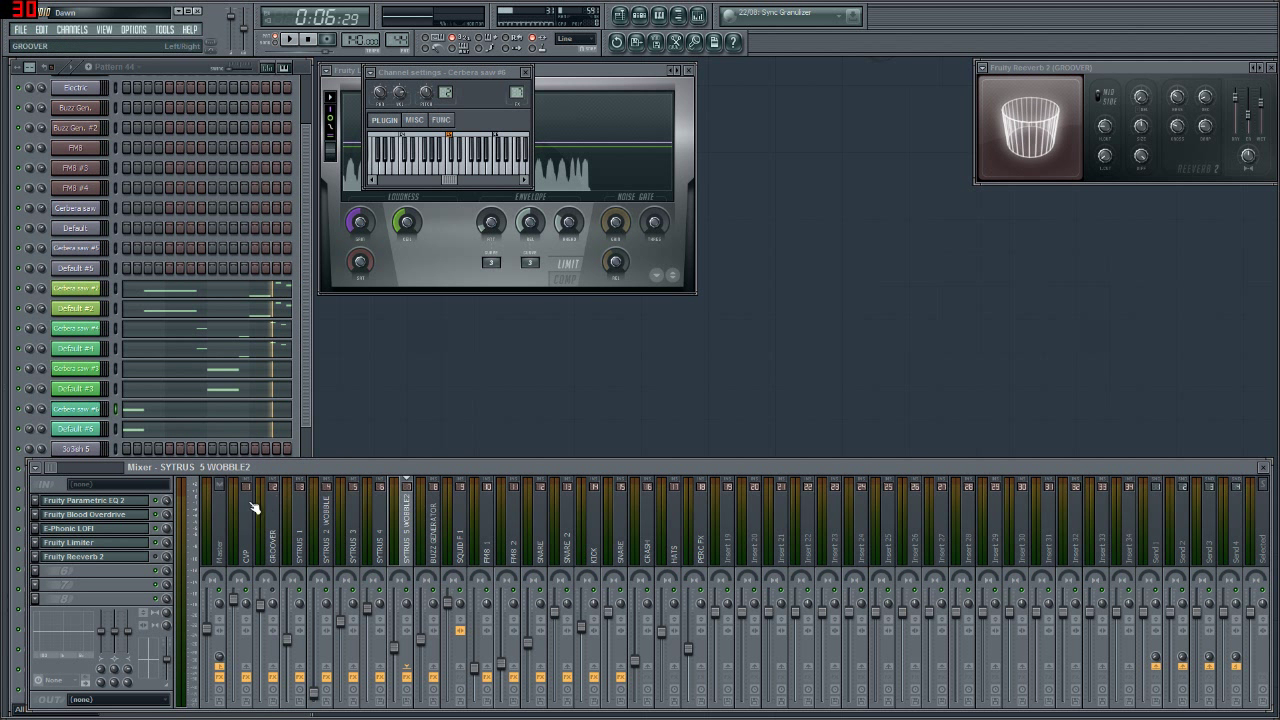
- Open Fruity Parametric EQ 2 on SYTRUS 5 WOBBLE2, then briefly play and pause the song
click(436, 525)
click(411, 522)
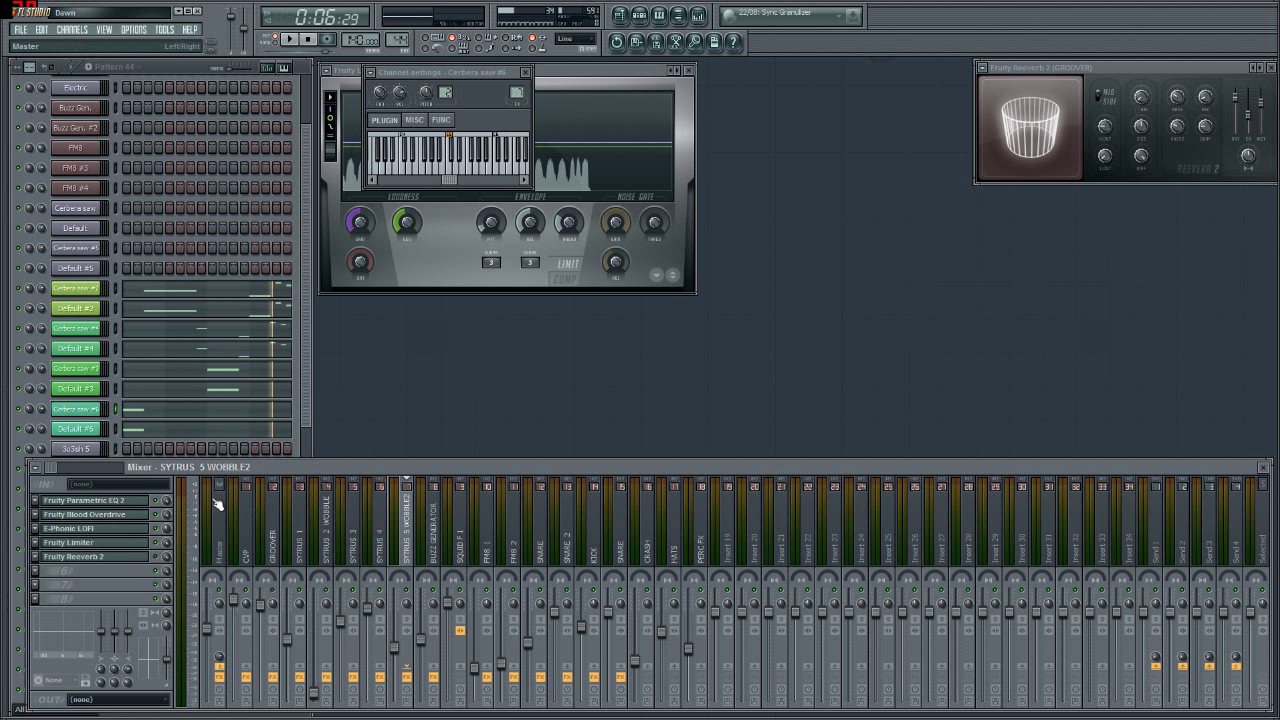
click(96, 502)
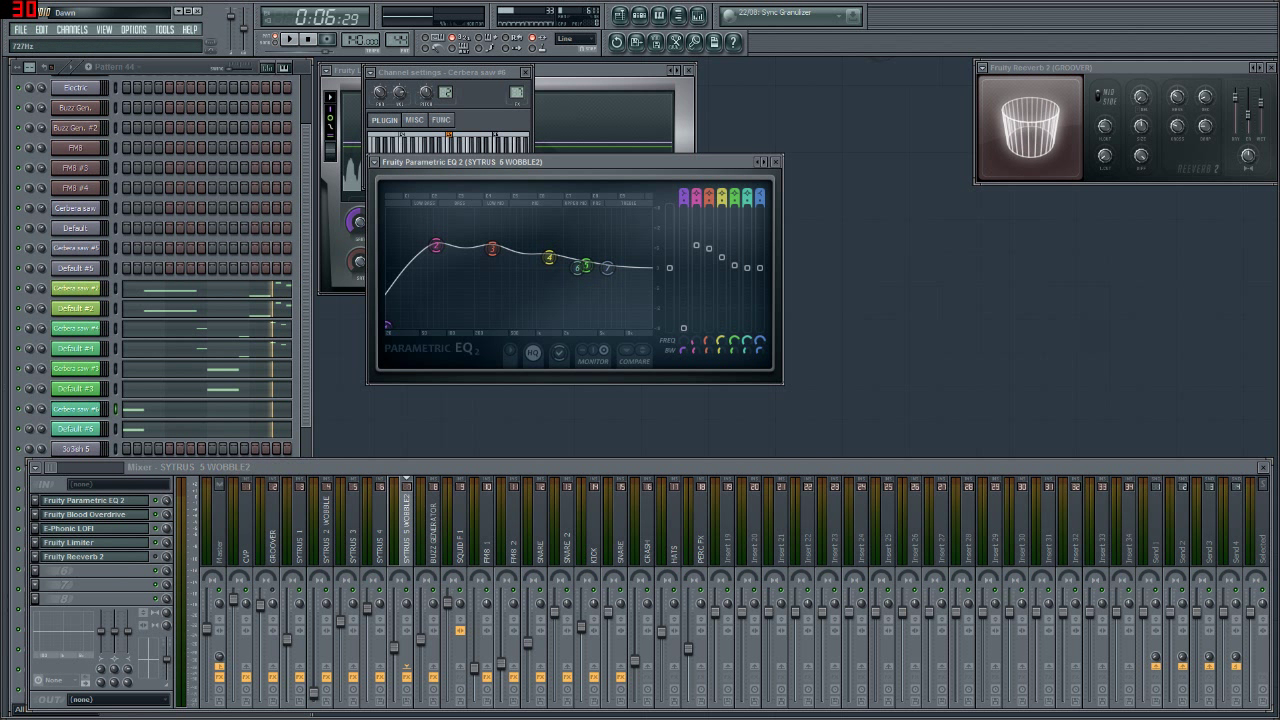
click(288, 40)
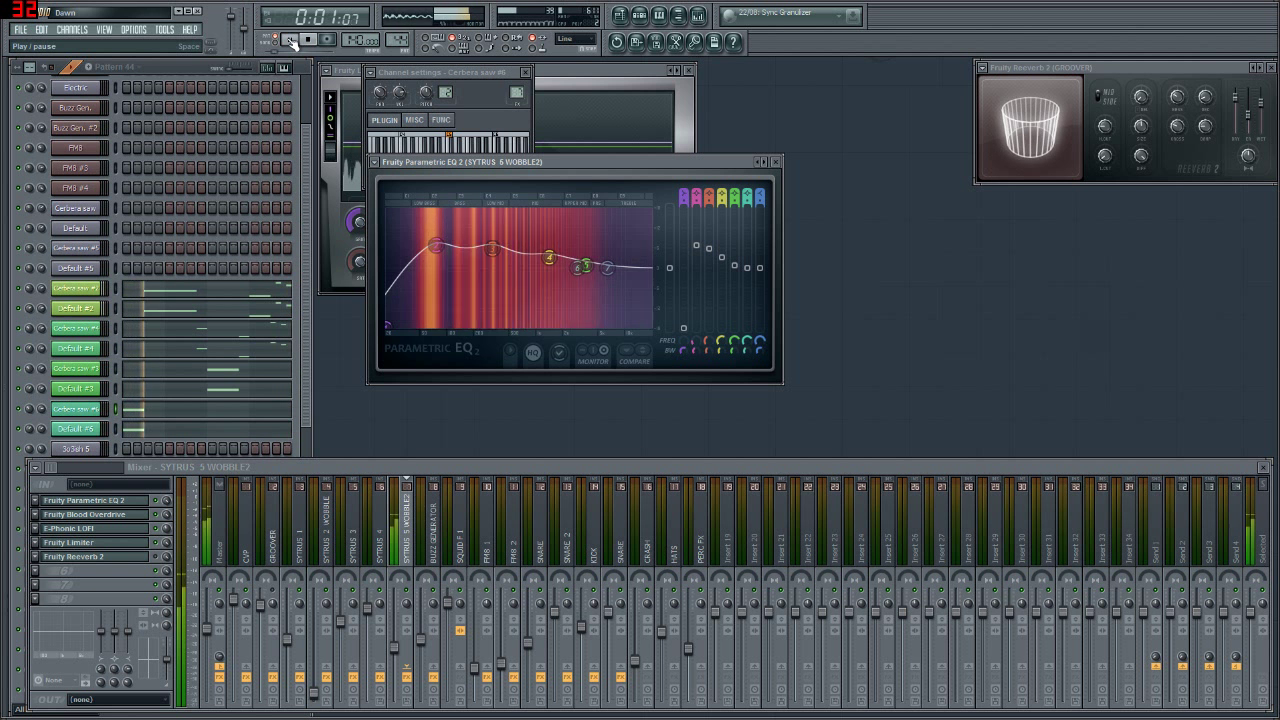
click(289, 40)
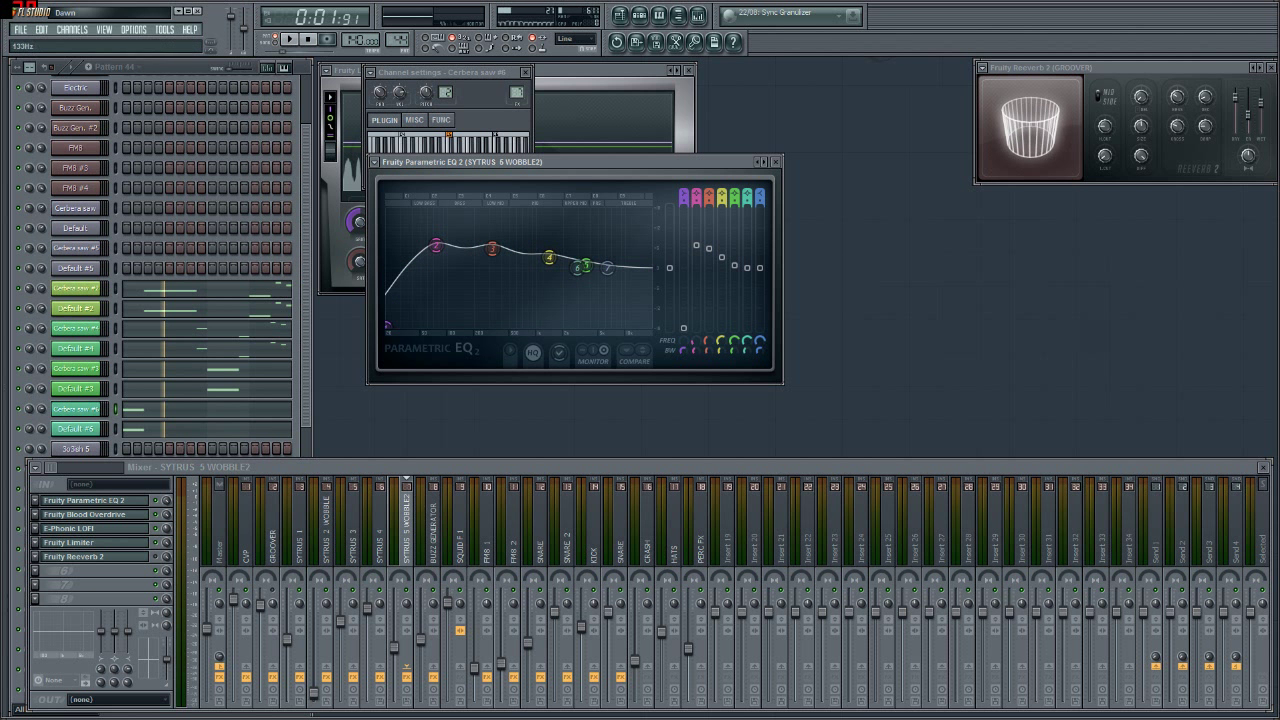
- Open SYTRUS 5 WOBBLE2's Fruity Blood Overdrive and place its window right of the EQ
click(110, 516)
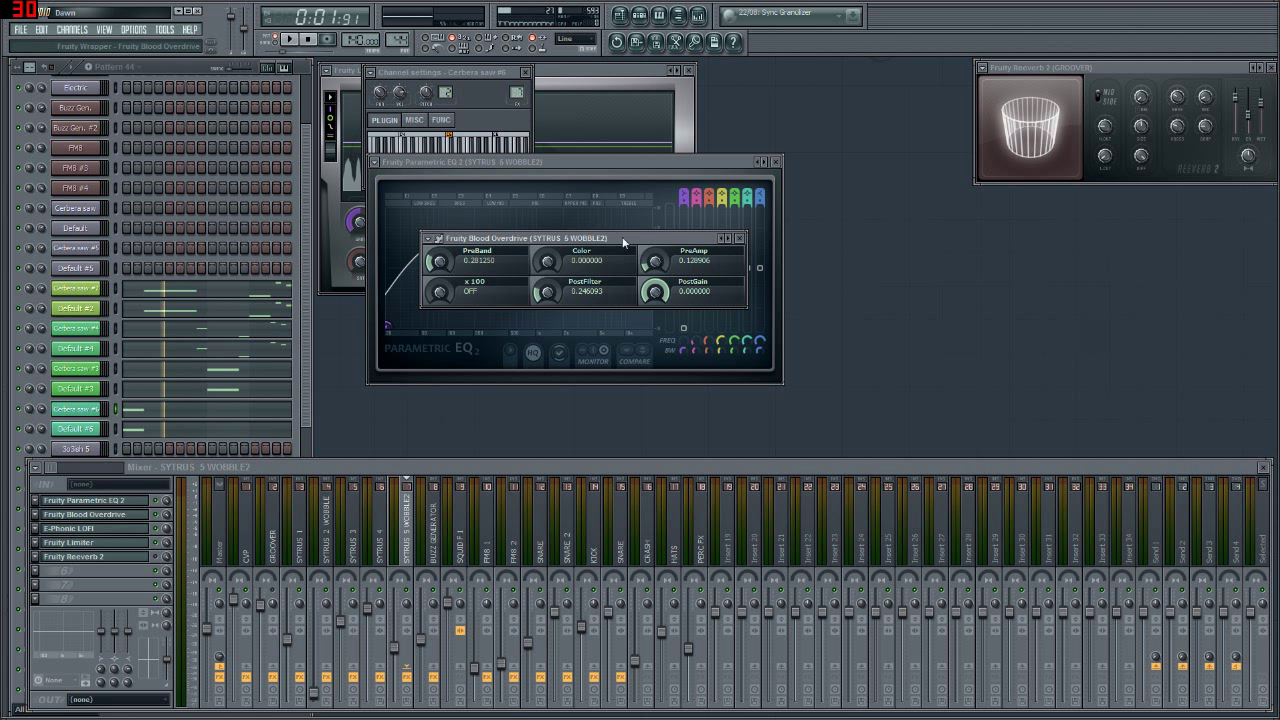
drag(622, 242, 1001, 223)
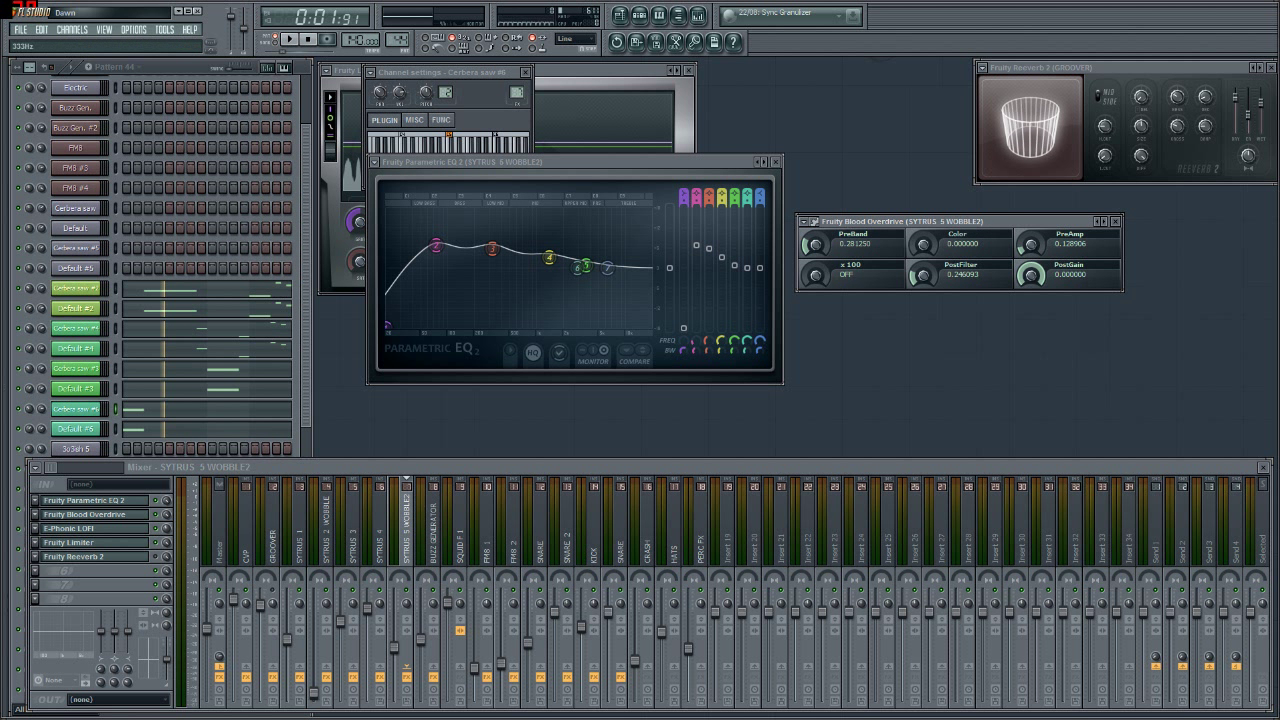
drag(1025, 222, 1014, 215)
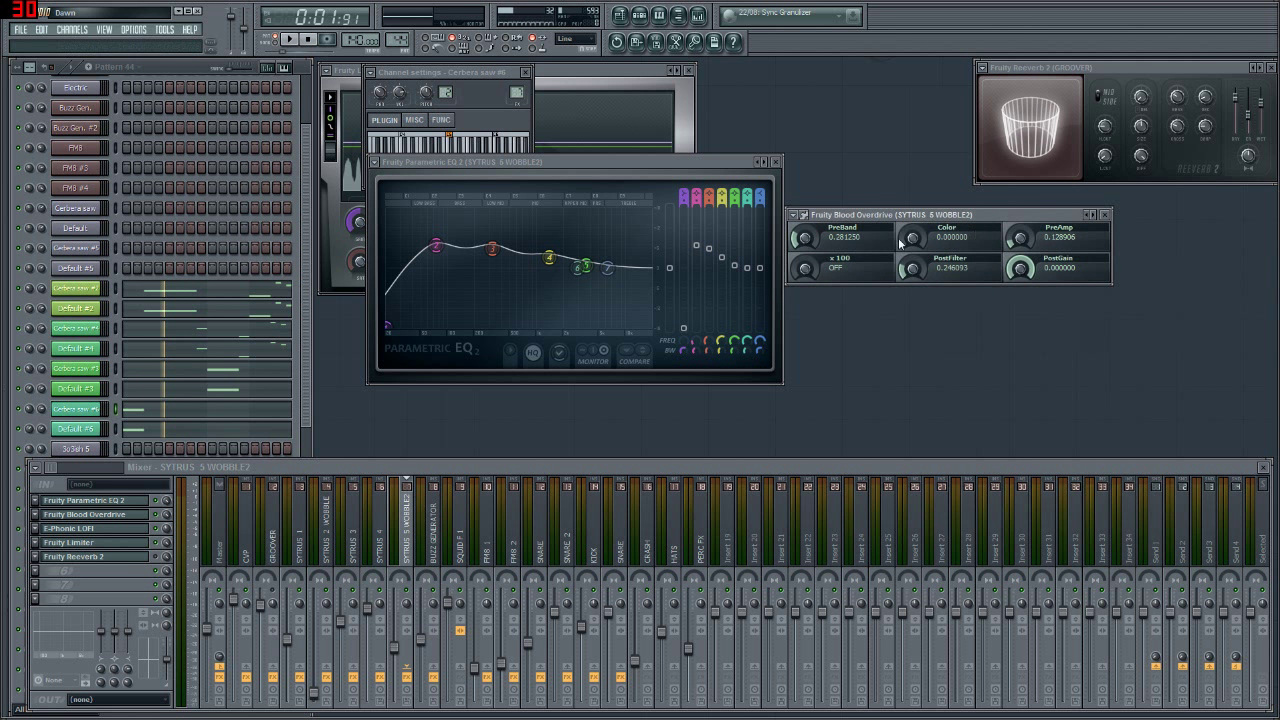
click(112, 530)
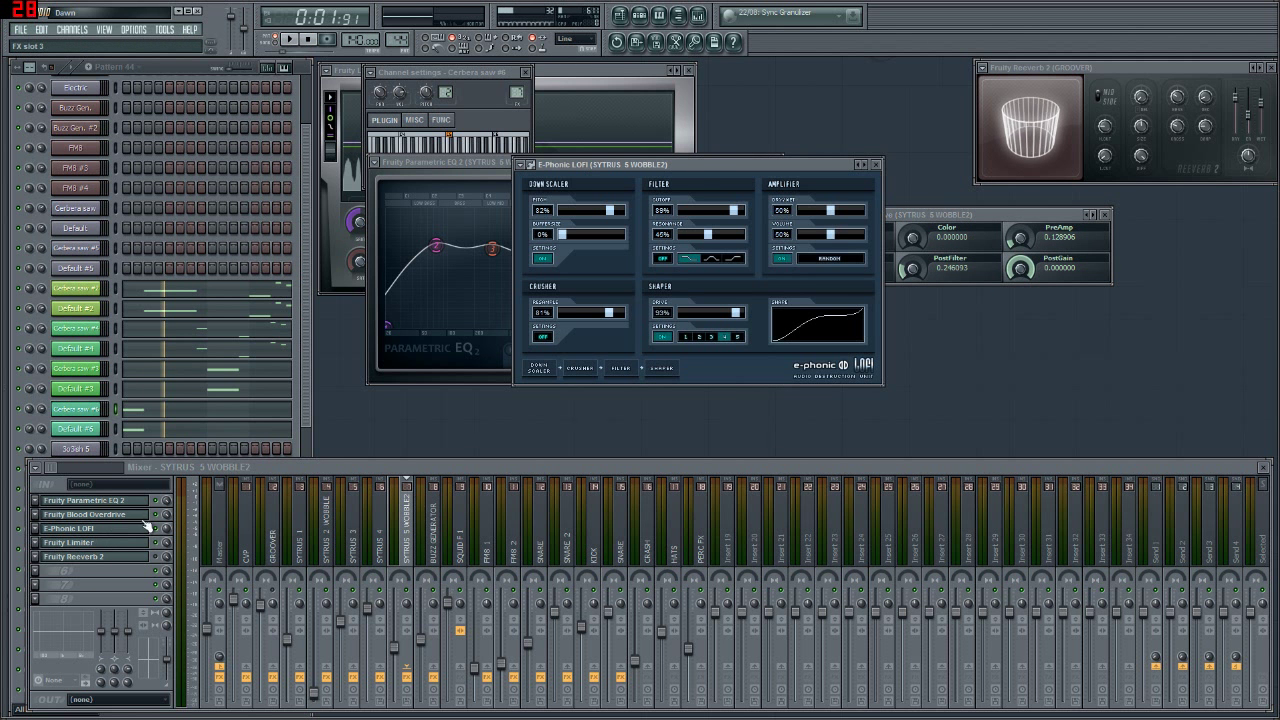
drag(724, 166, 1008, 295)
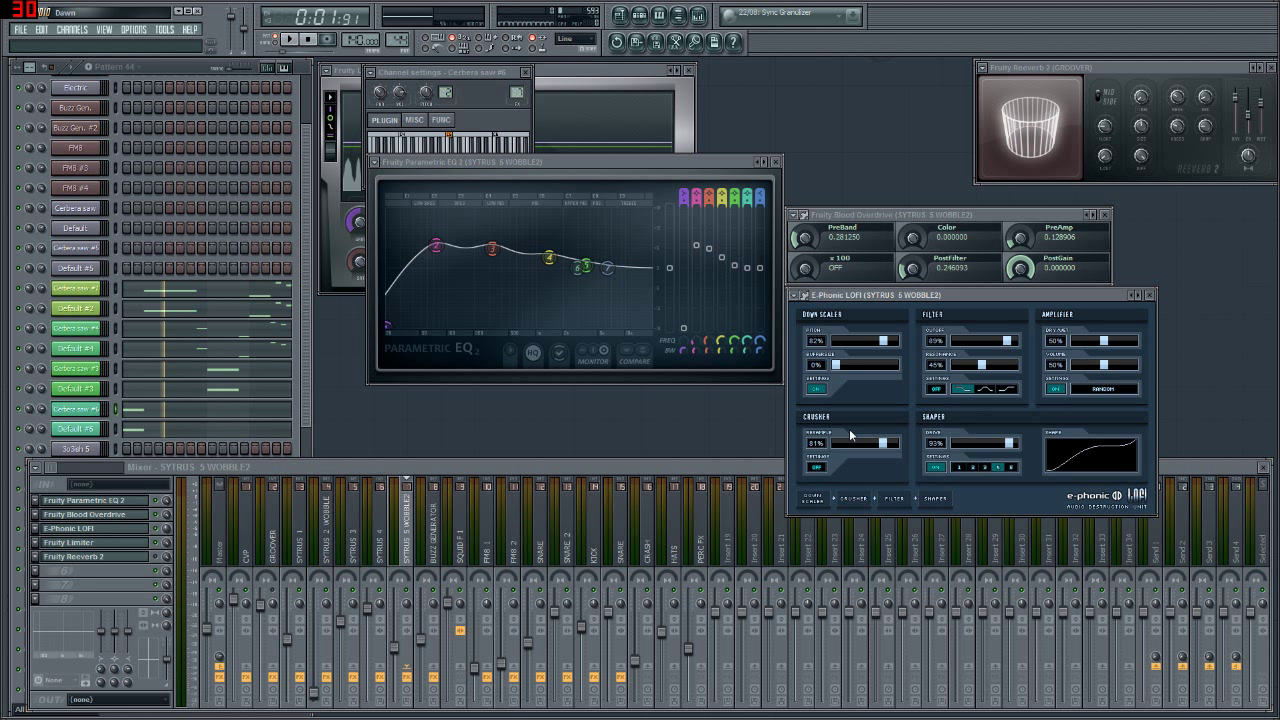
click(66, 549)
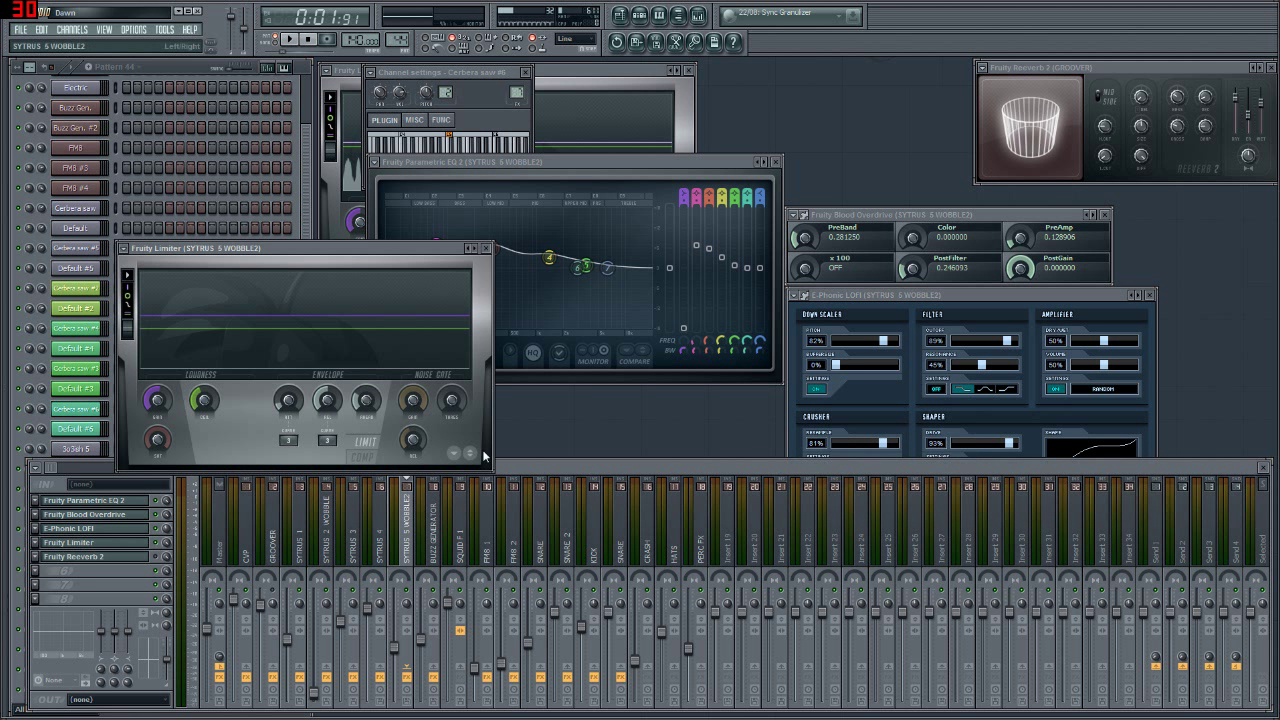
click(486, 249)
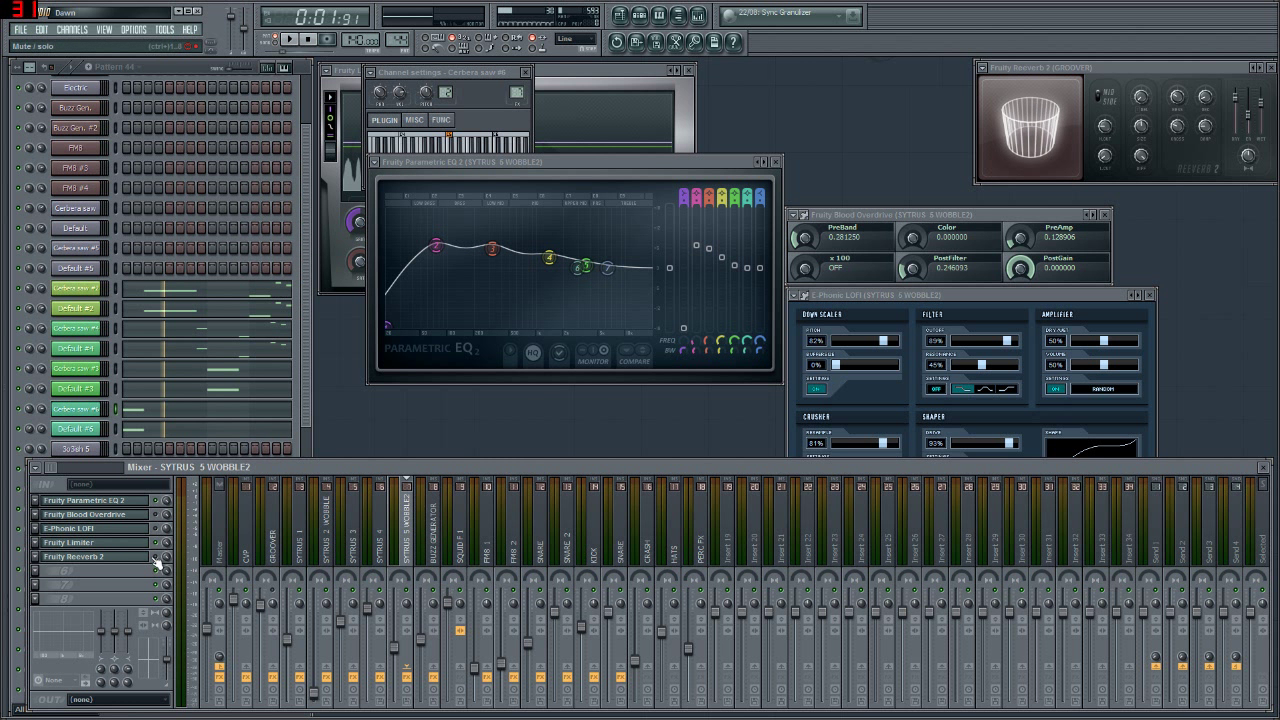
click(291, 40)
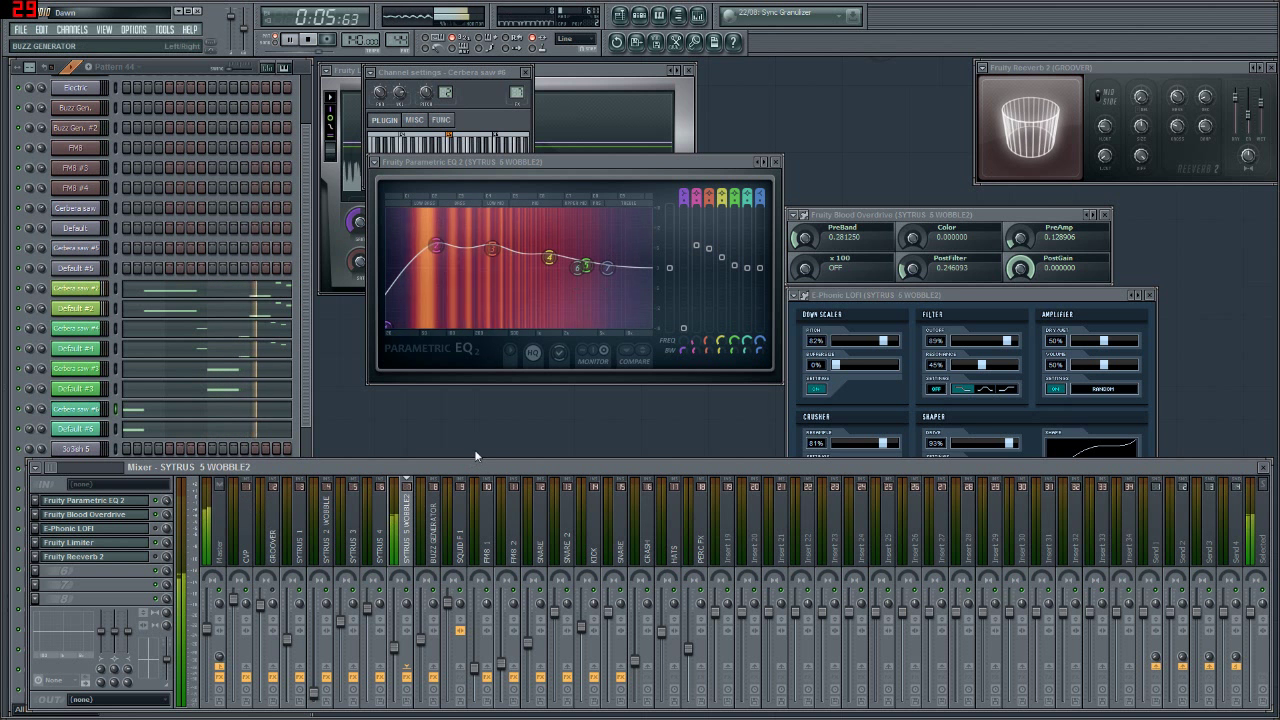
- Push the Blood Overdrive PreAmp up and down during playback, settling near 0.628906
drag(911, 238, 911, 226)
mouse_move(1019, 252)
mouse_down()
mouse_move(1019, 240)
mouse_move(1019, 252)
mouse_up()
drag(913, 239, 913, 242)
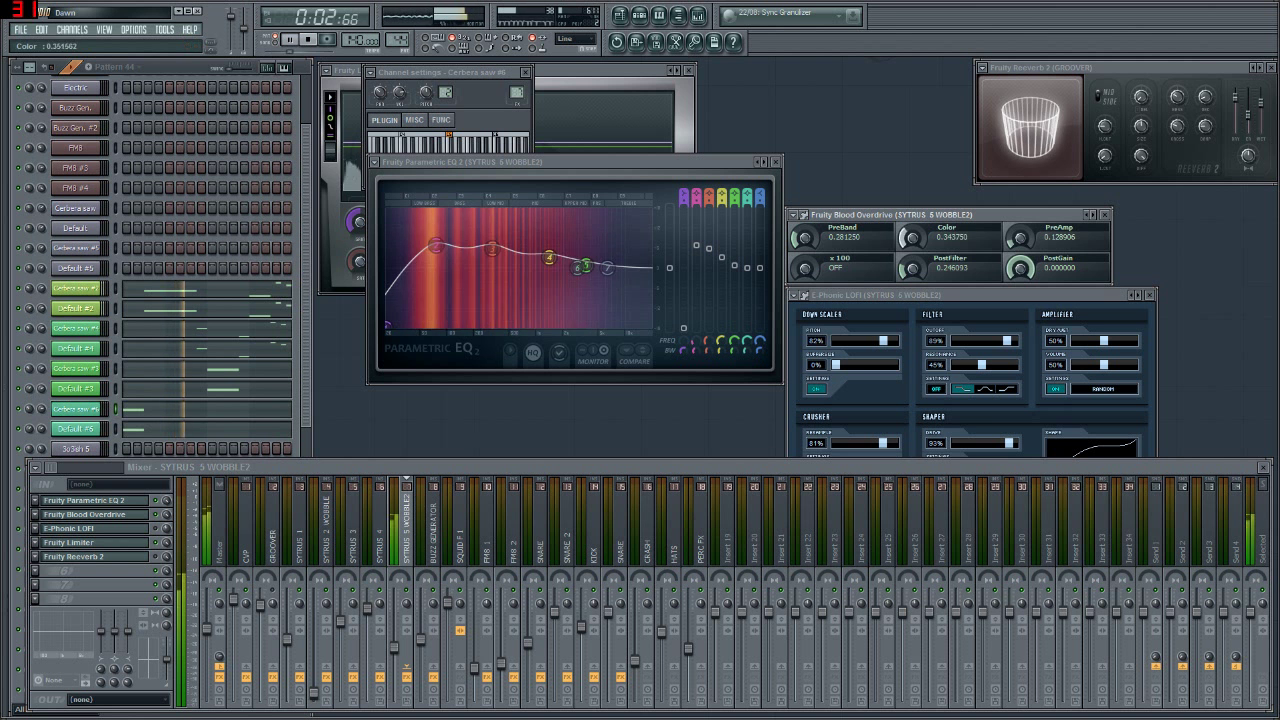
drag(1019, 252, 1019, 232)
drag(911, 242, 911, 229)
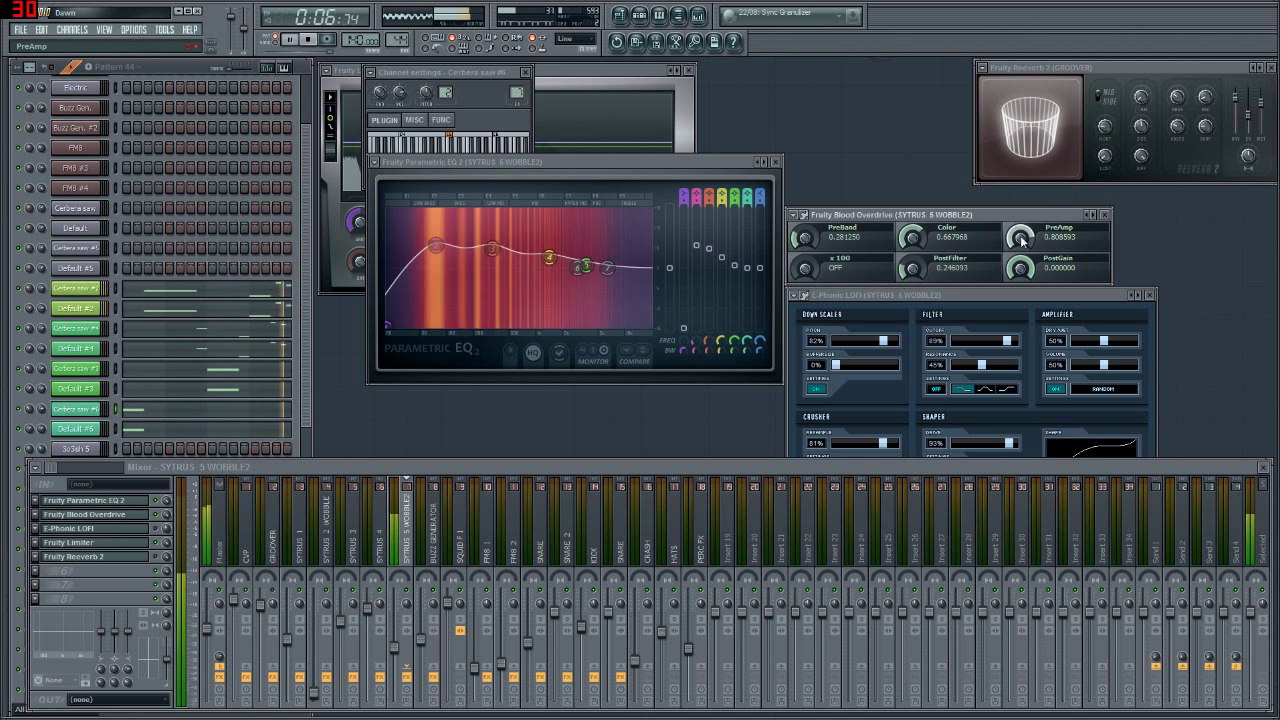
drag(1021, 235, 1021, 239)
drag(911, 233, 916, 233)
- Raise Blood Overdrive PreBand to 0.671875, then stop and restart playback
drag(807, 239, 807, 224)
drag(1021, 237, 1021, 230)
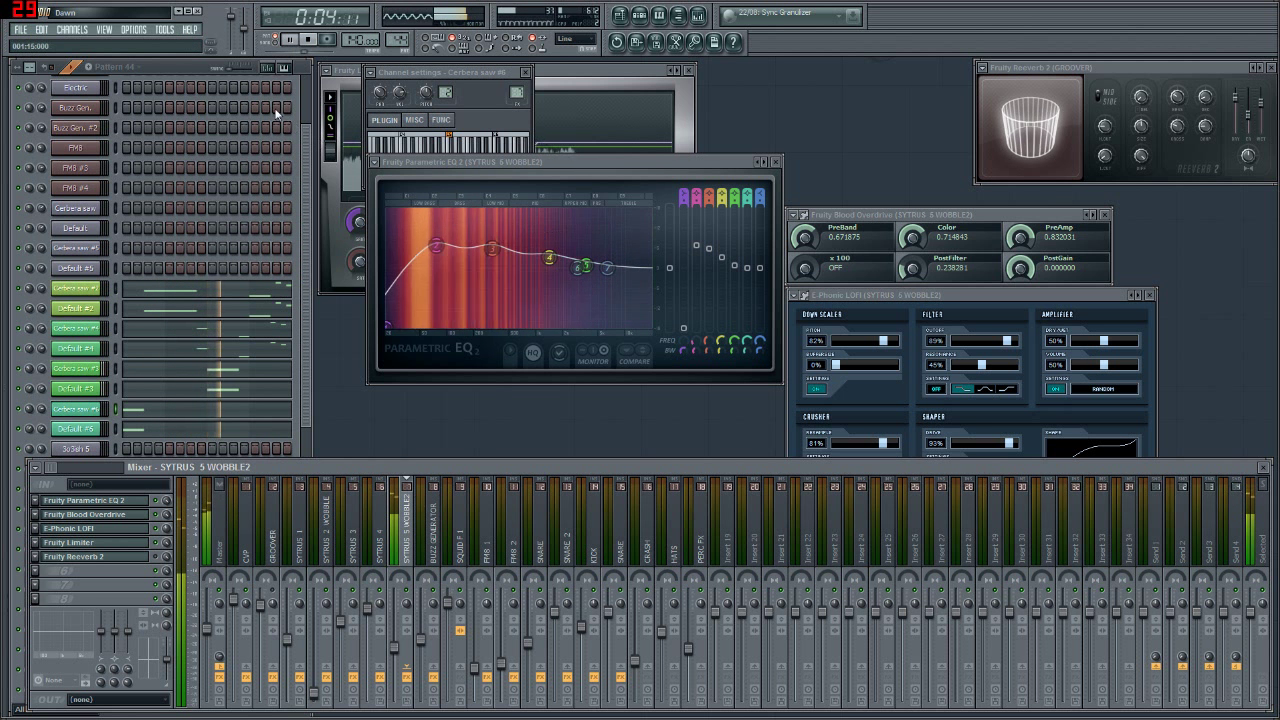
key(space)
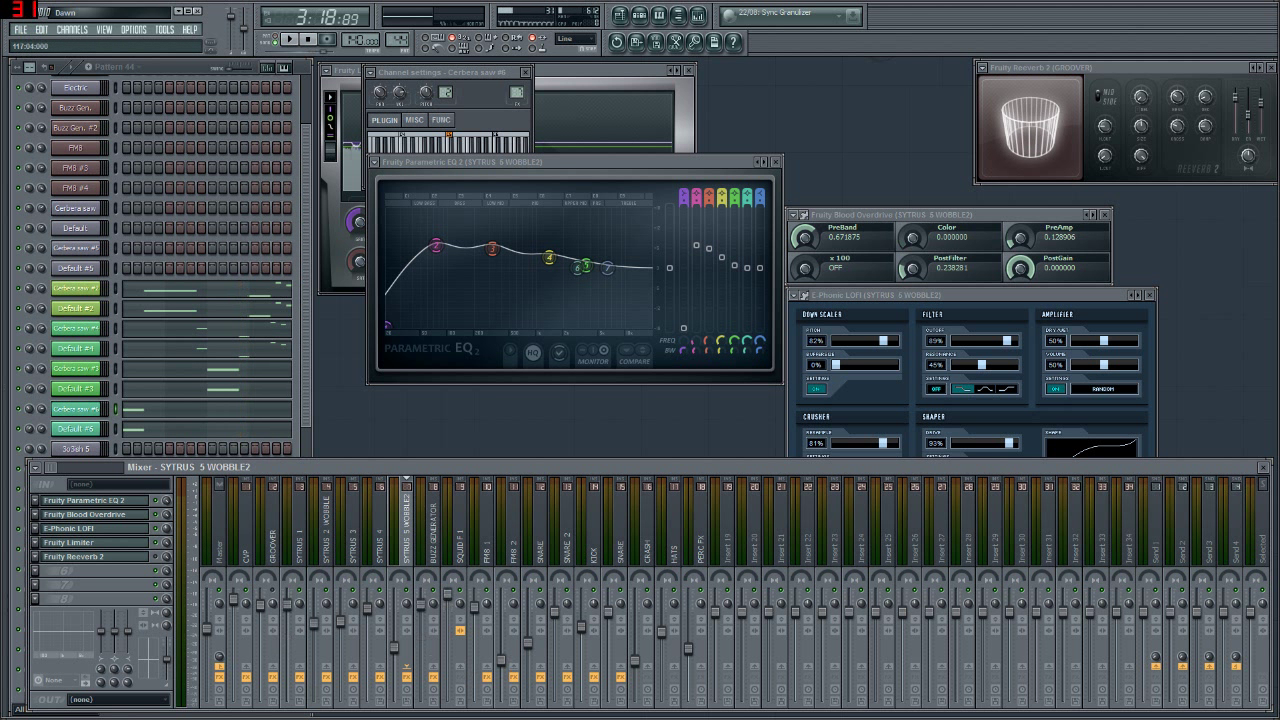
key(space)
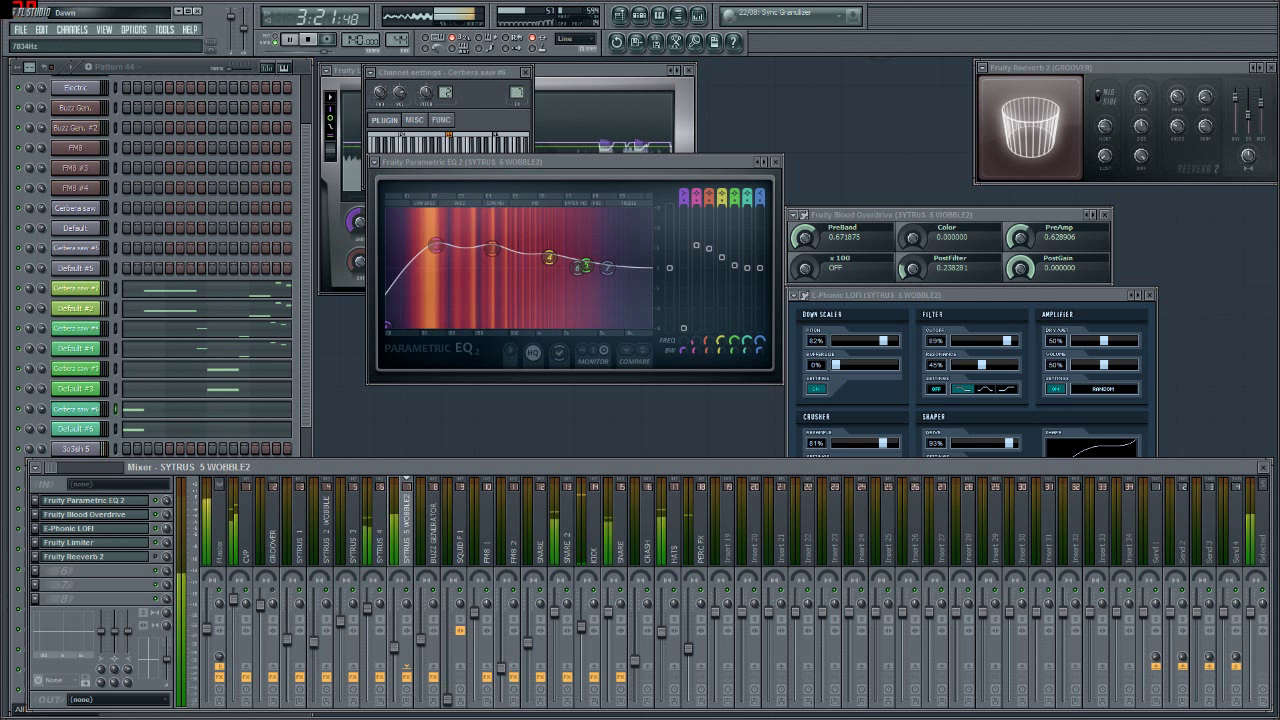
- Close E-Phonic LOFI and Blood Overdrive, move Parametric EQ 2 right, stop playback, show channel rack
click(1149, 295)
click(1105, 215)
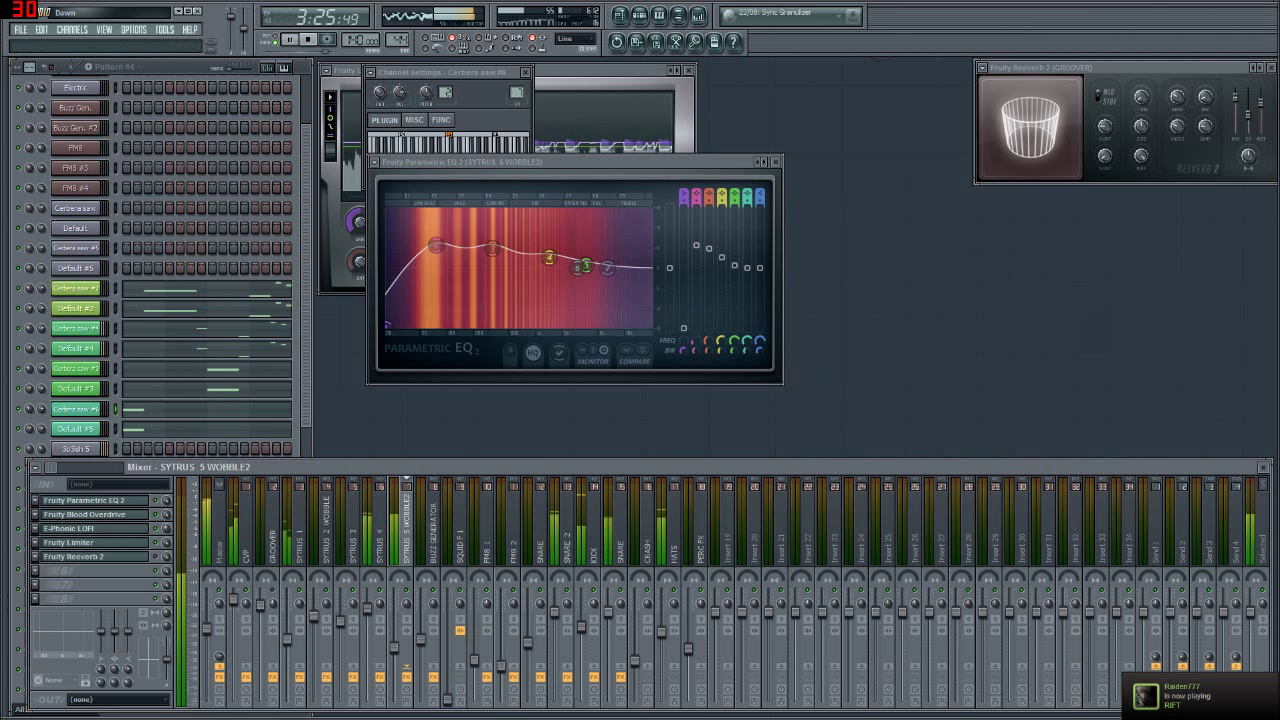
drag(628, 166, 1018, 217)
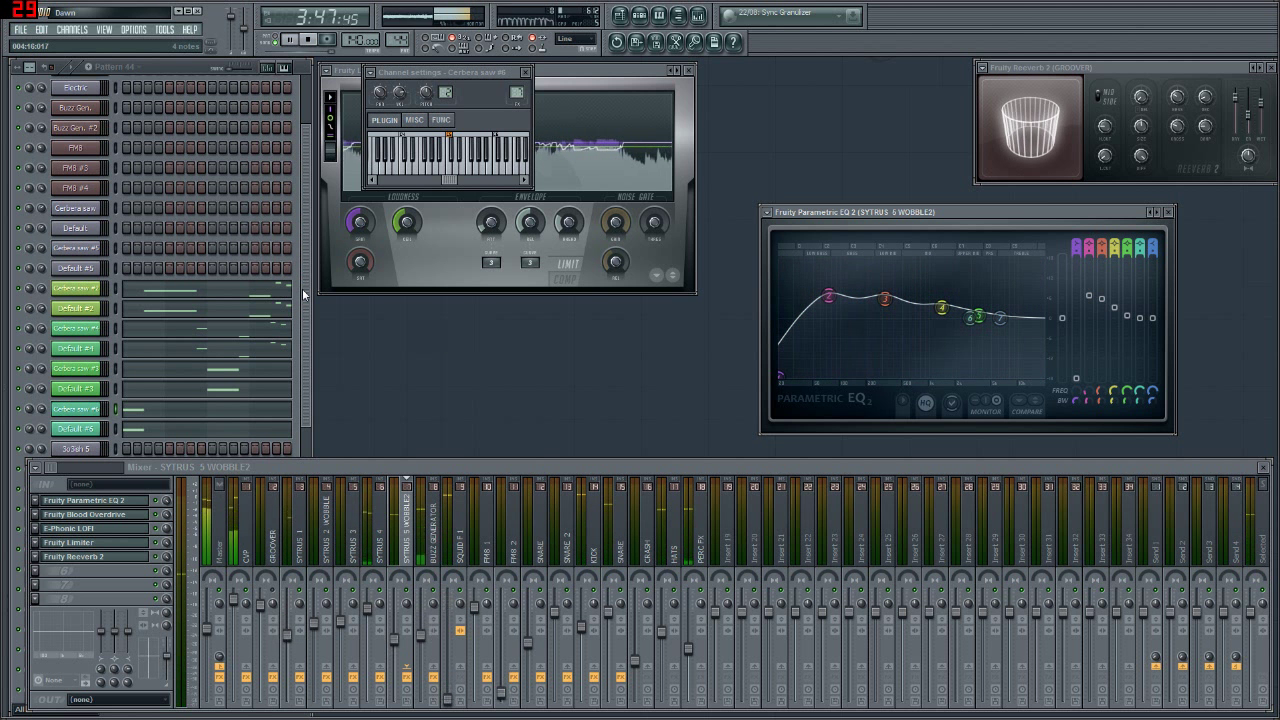
click(310, 40)
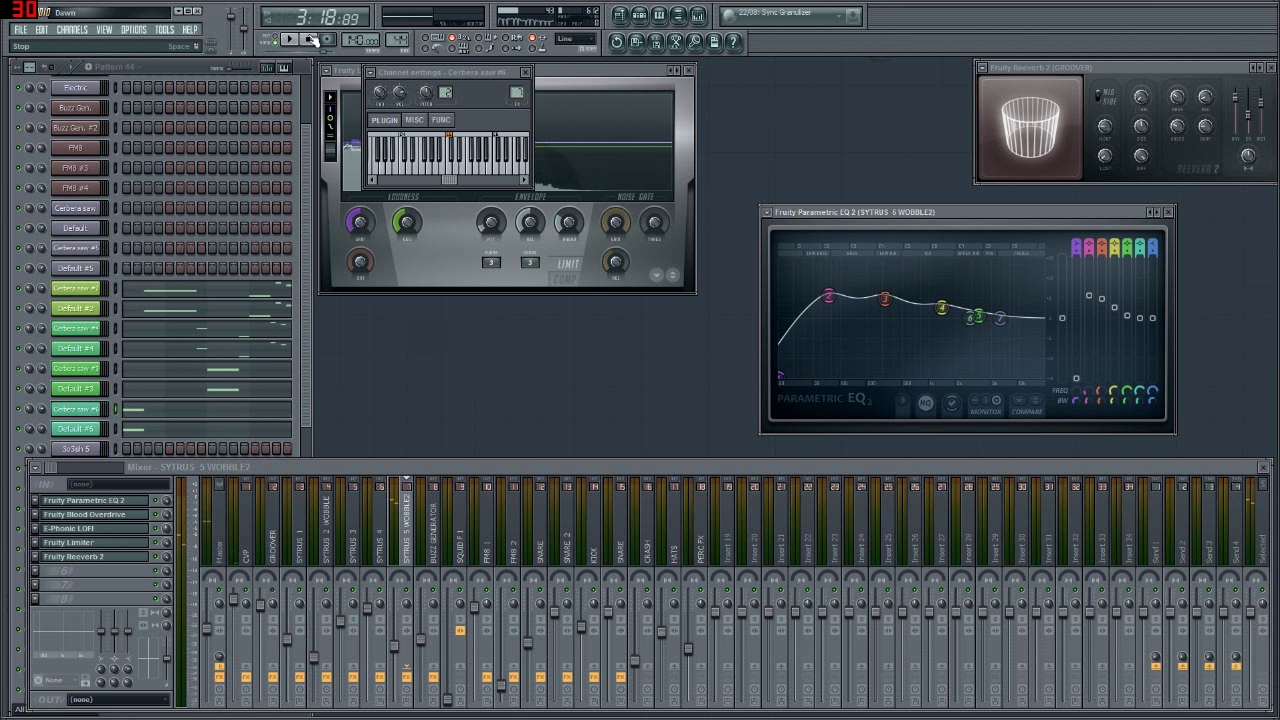
click(298, 224)
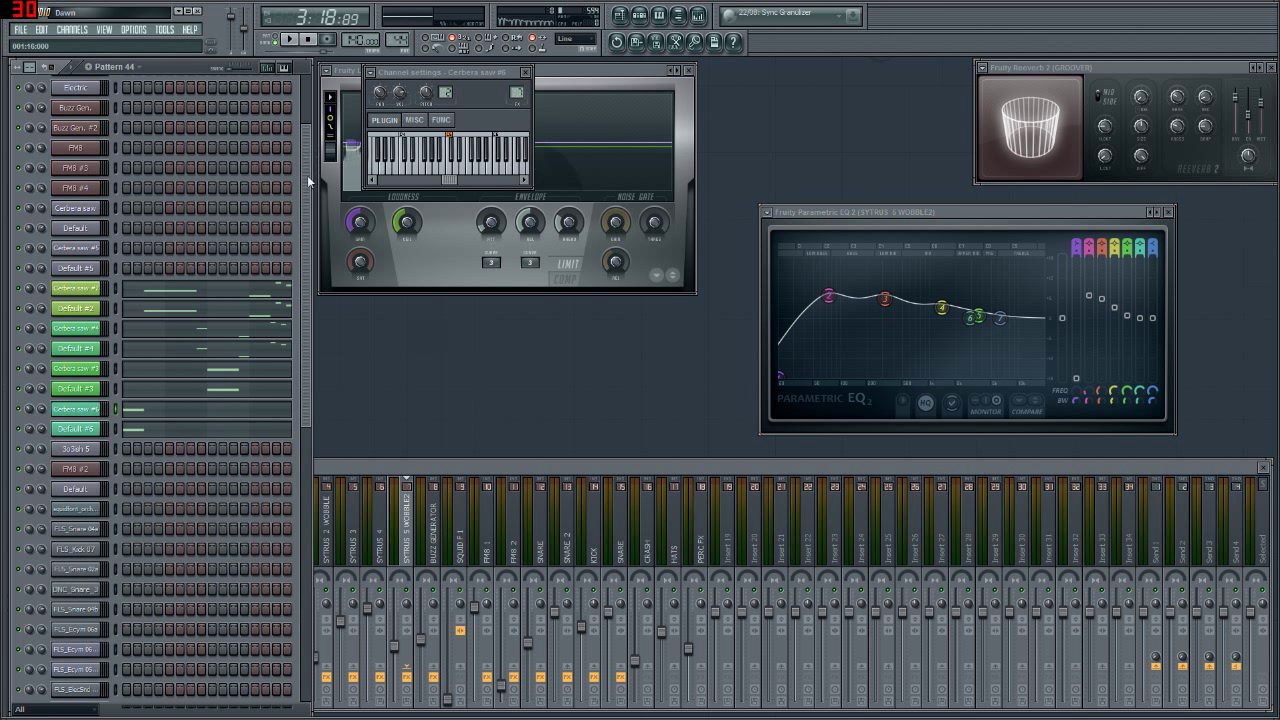
- Scroll through the patterns to Pattern 48, auditioning them with play, pause and stop
scroll(307, 175, up, 2)
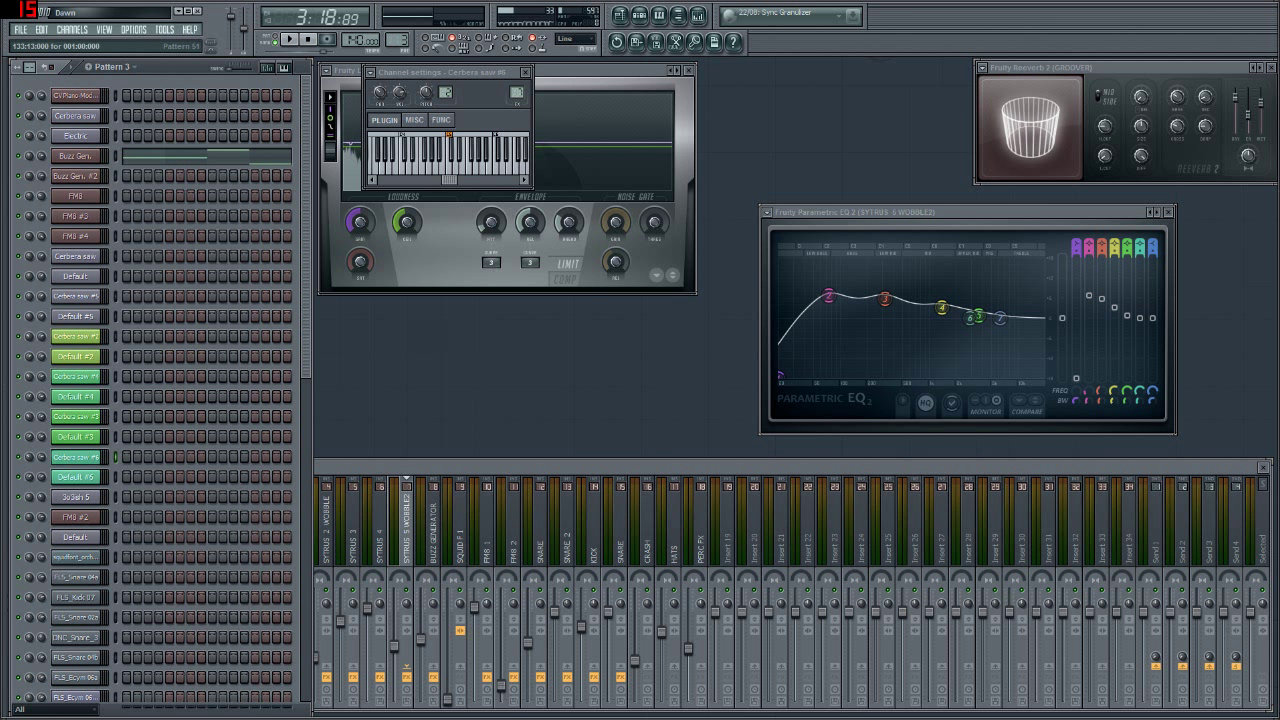
scroll(397, 39, up, 20)
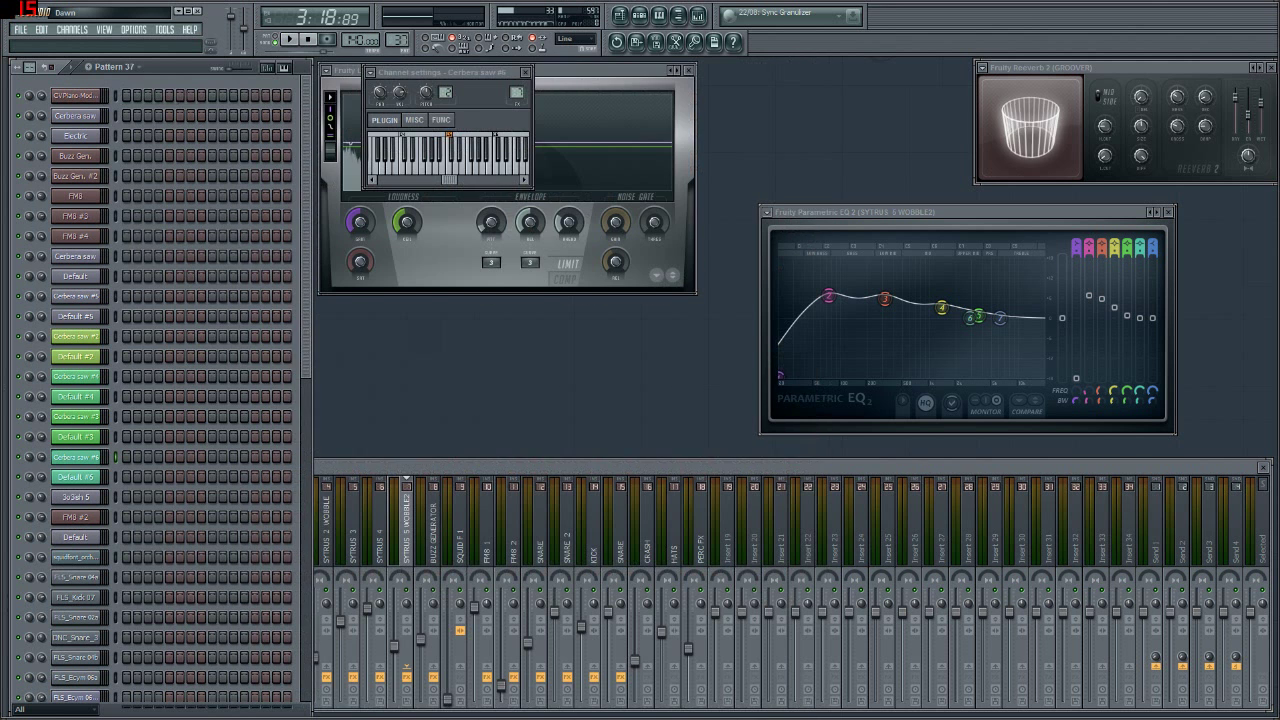
scroll(397, 39, up, 15)
scroll(397, 39, up, 4)
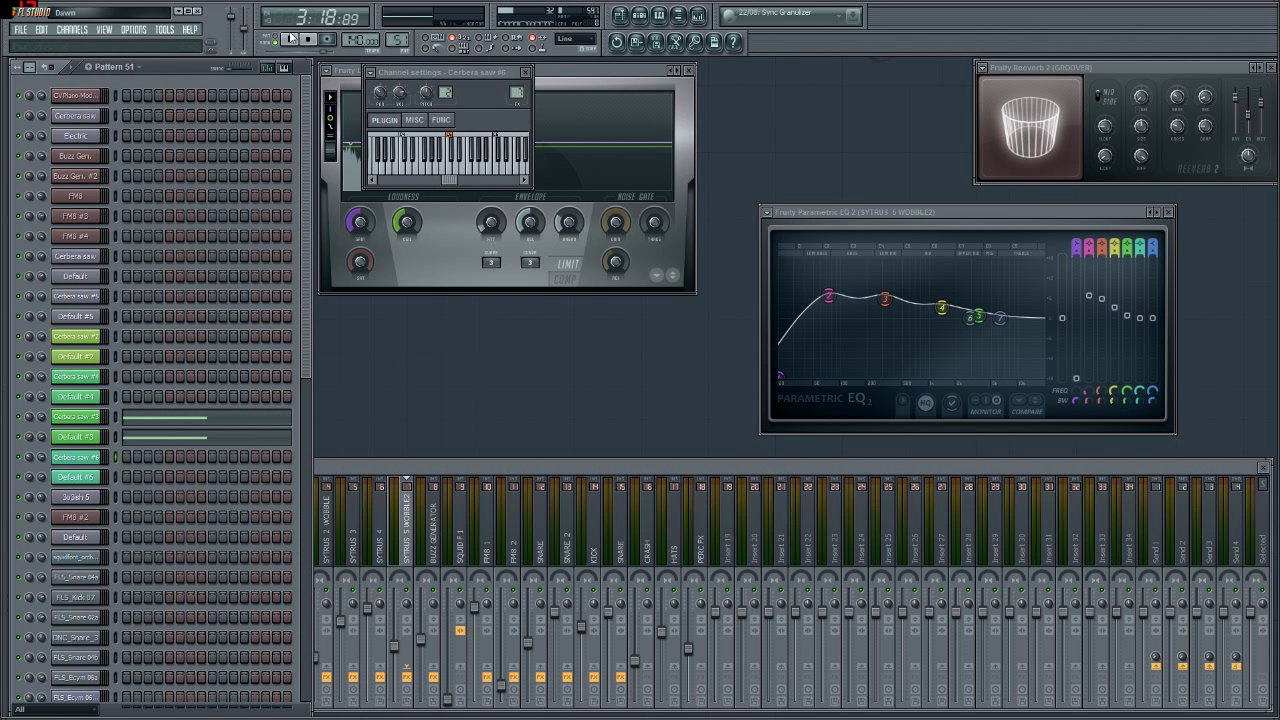
click(291, 40)
click(293, 40)
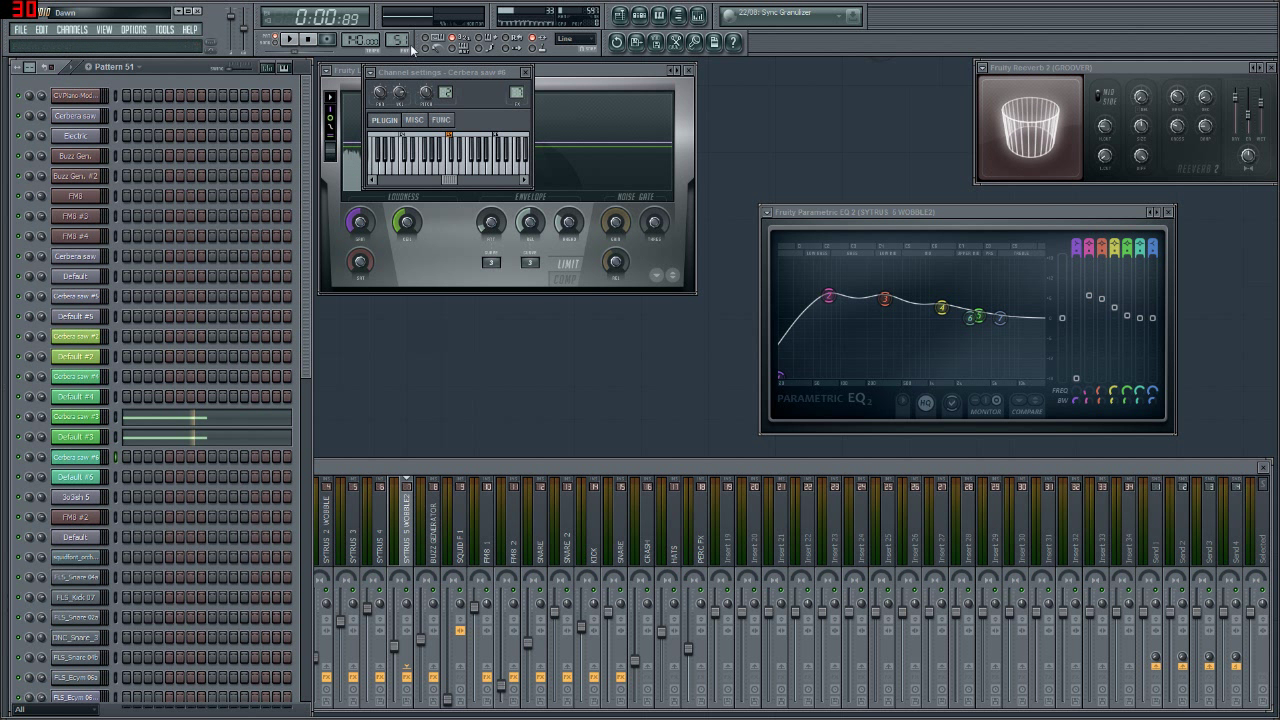
key(KP_Subtract)
key(KP_Subtract)
key(KP_Subtract)
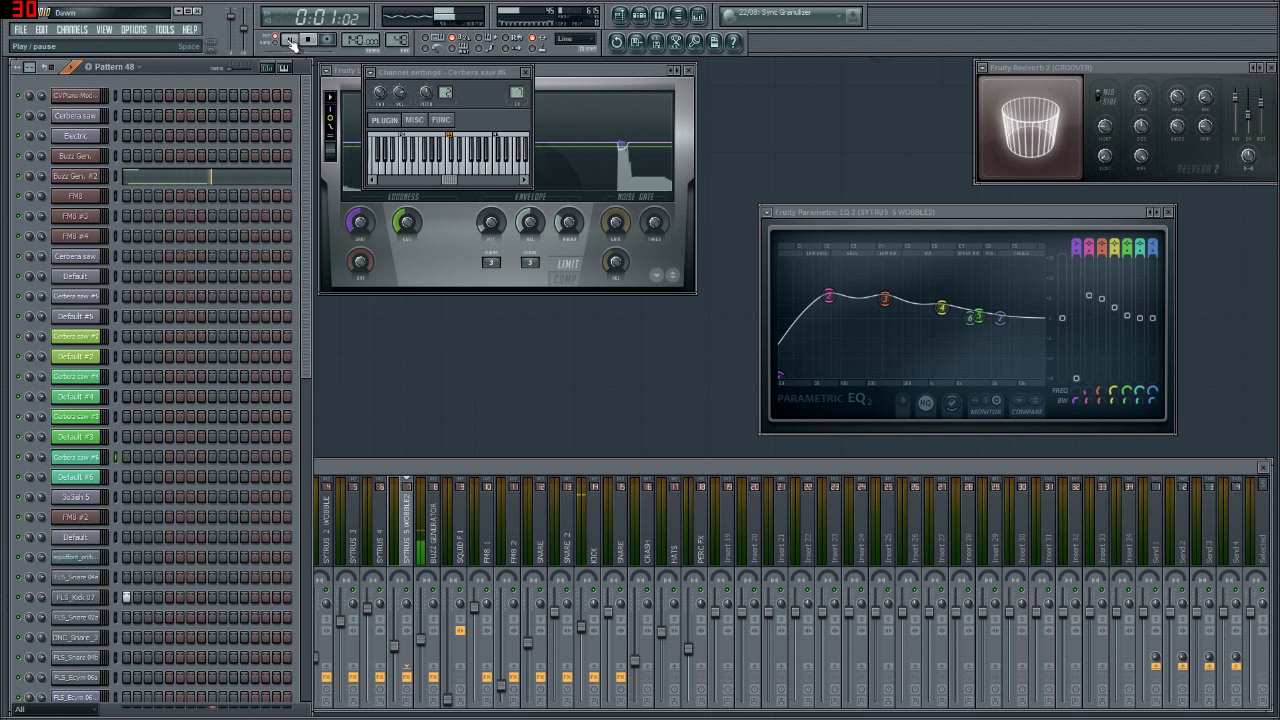
key(space)
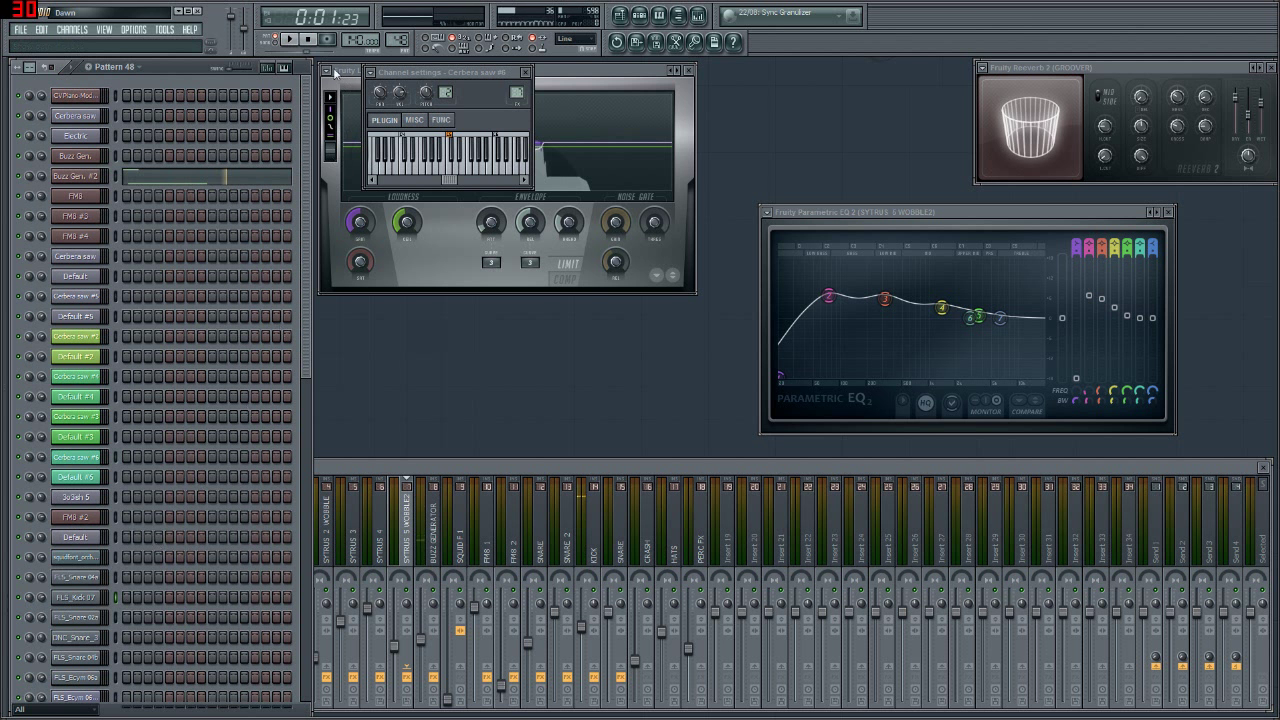
key(space)
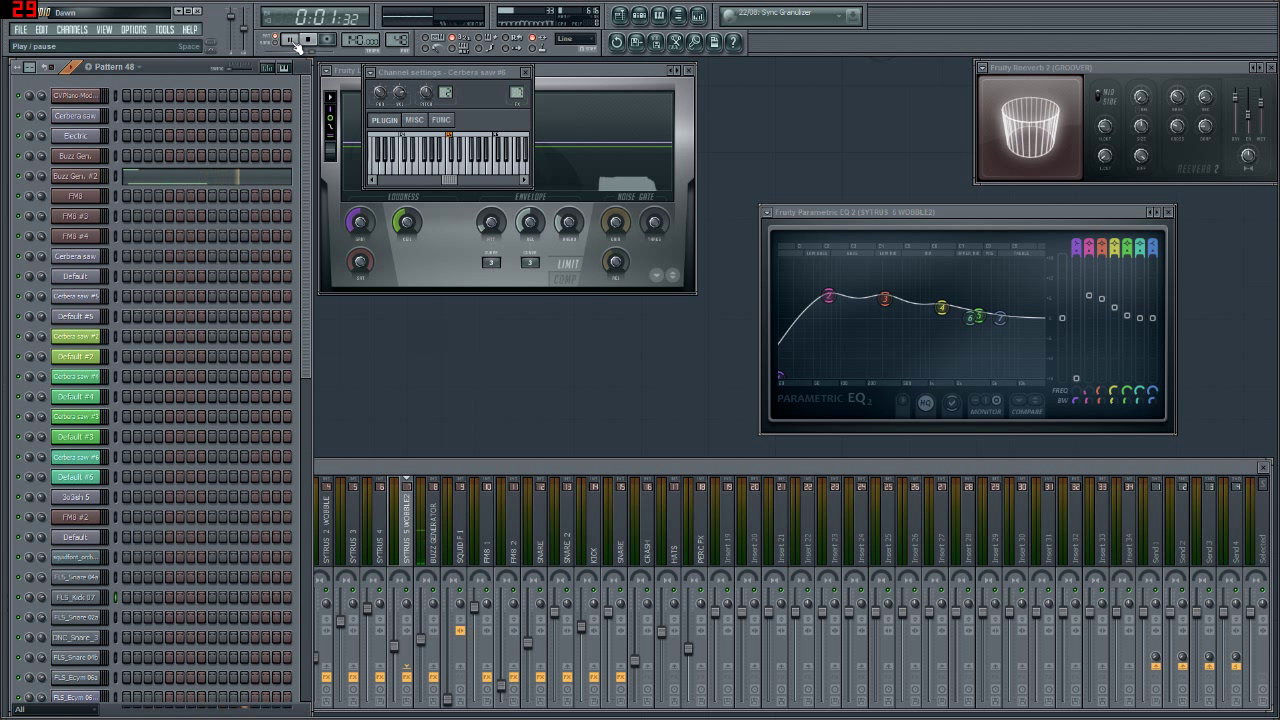
- Show the Master track's effect chain in the mixer, then pause, resume and stop playback
click(408, 485)
click(213, 636)
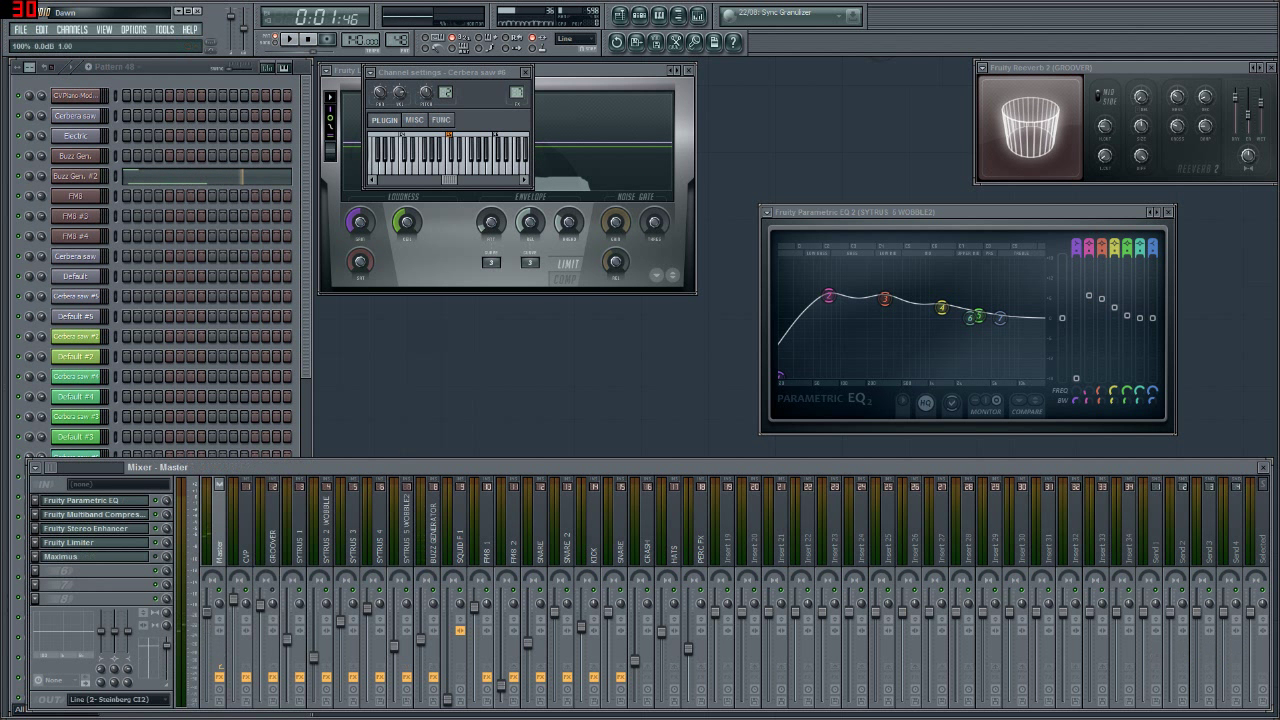
click(290, 39)
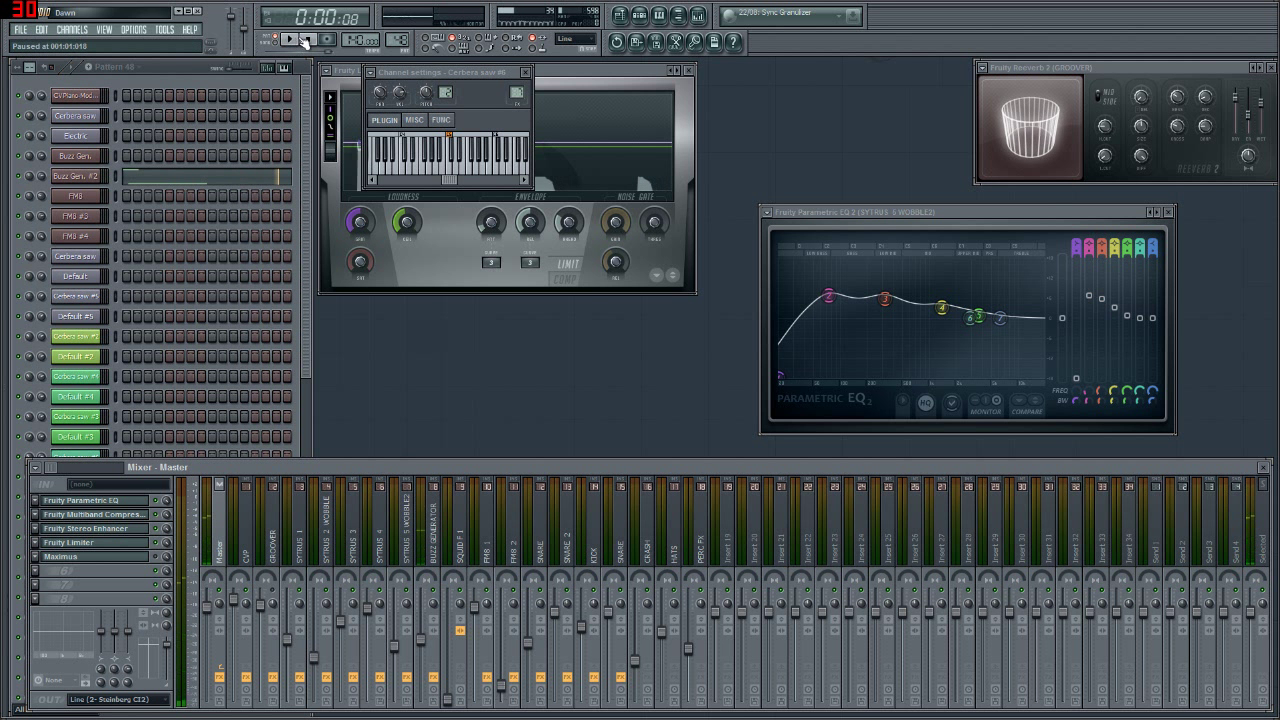
click(291, 39)
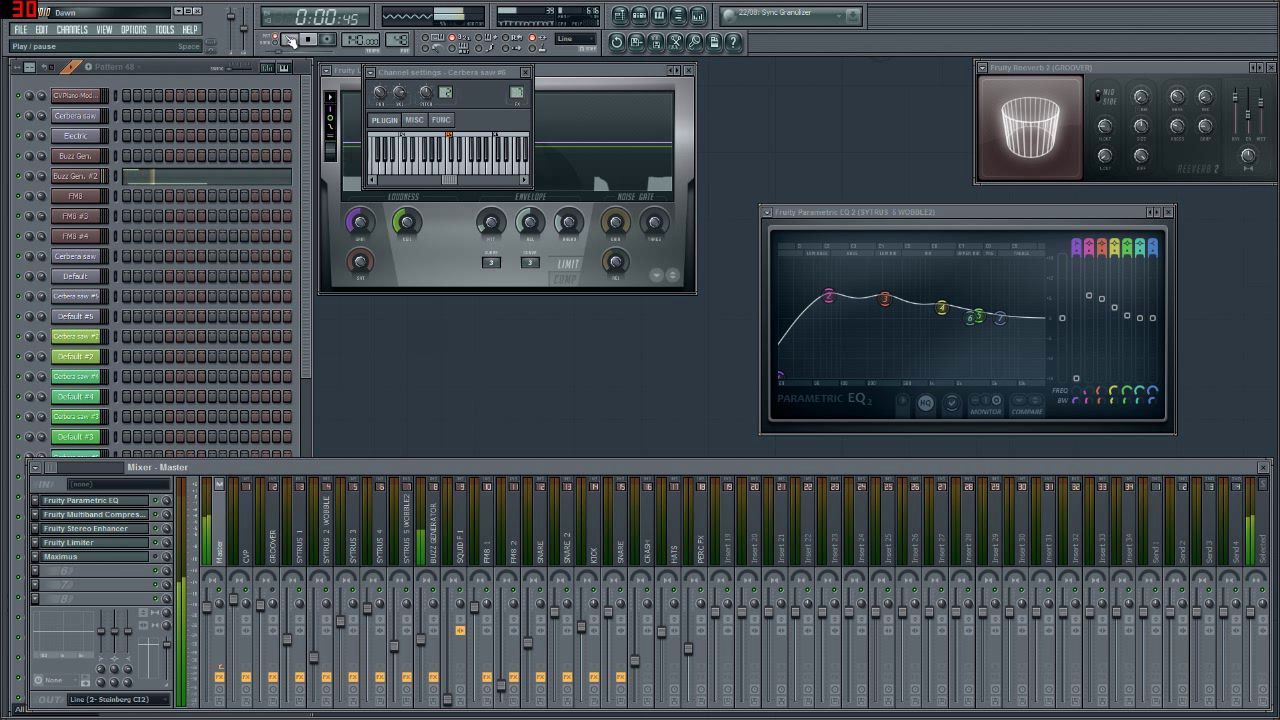
click(309, 40)
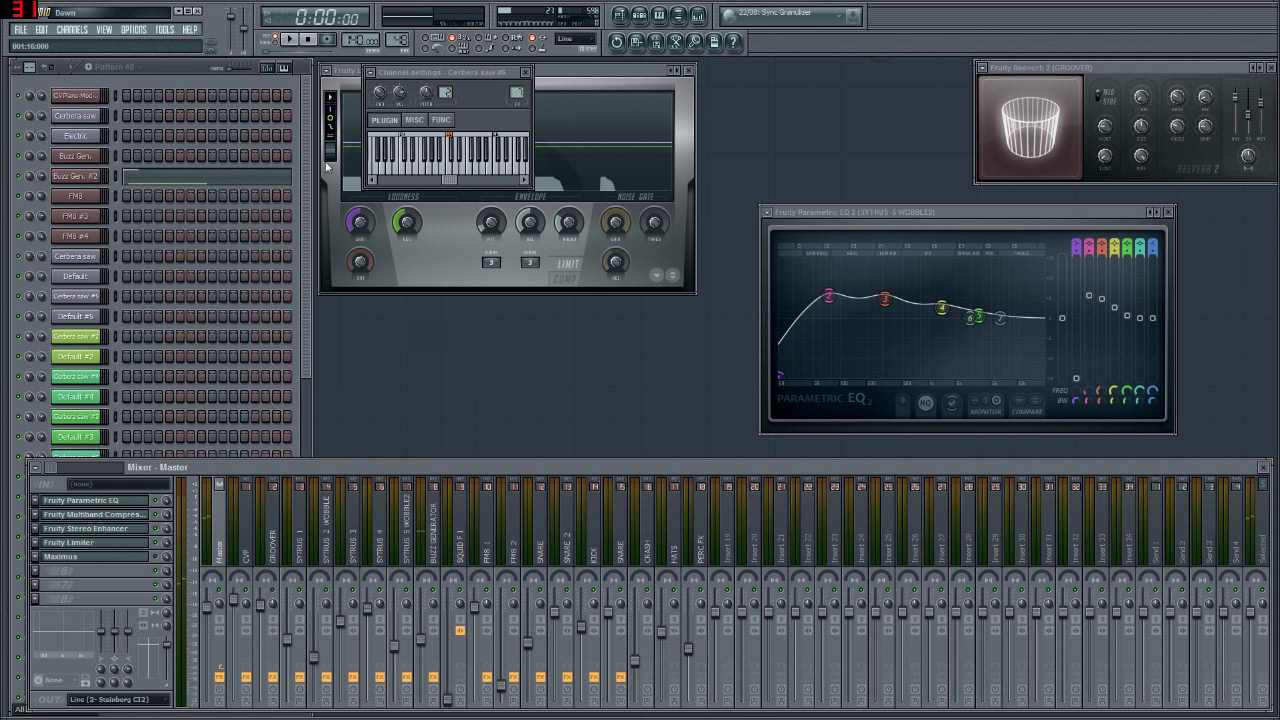
- Glance at Buzz Gen. #2's window, then insert a new Buzz Generator Adapter channel, Buzz Gen. #3
click(72, 178)
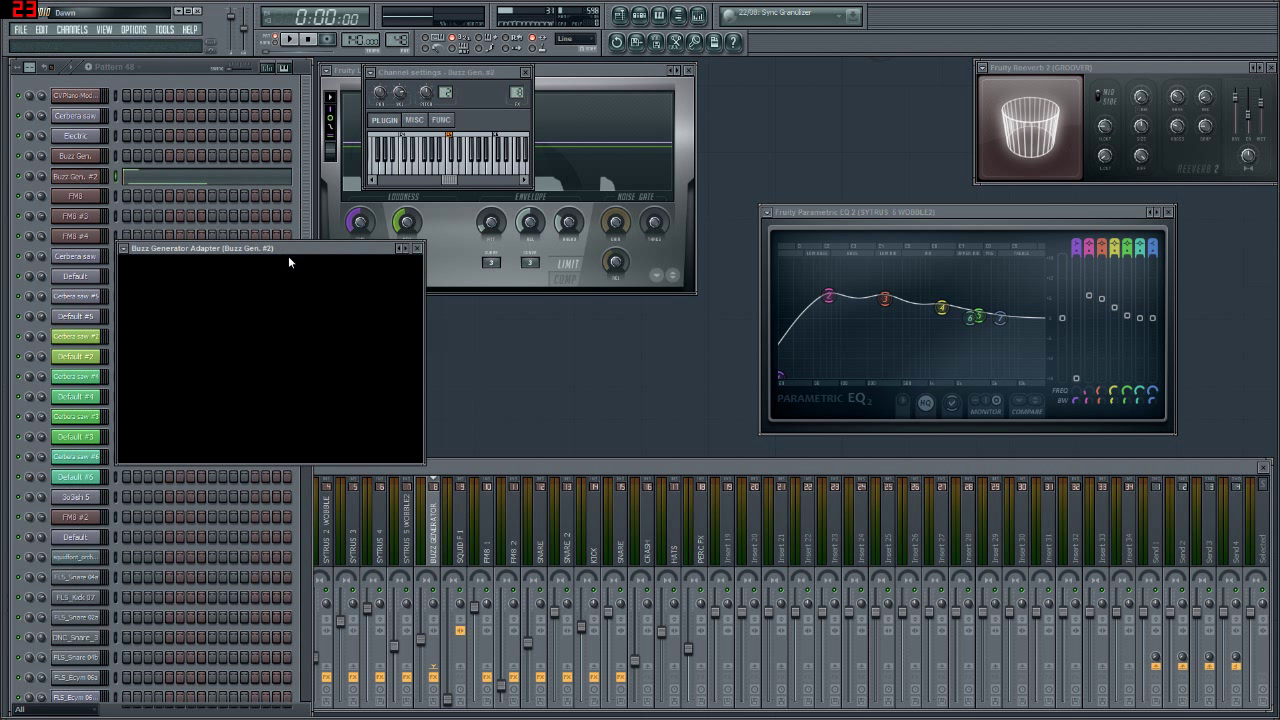
drag(288, 256, 642, 257)
click(673, 251)
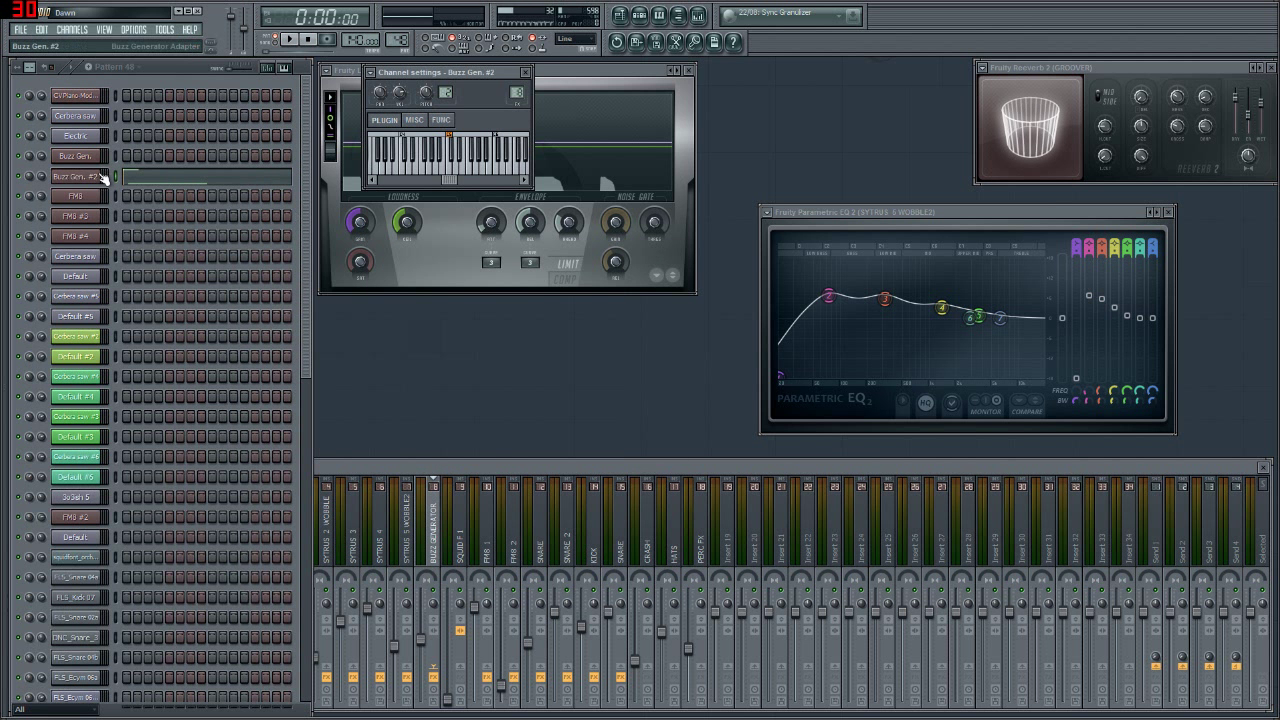
right_click(86, 176)
mouse_move(126, 301)
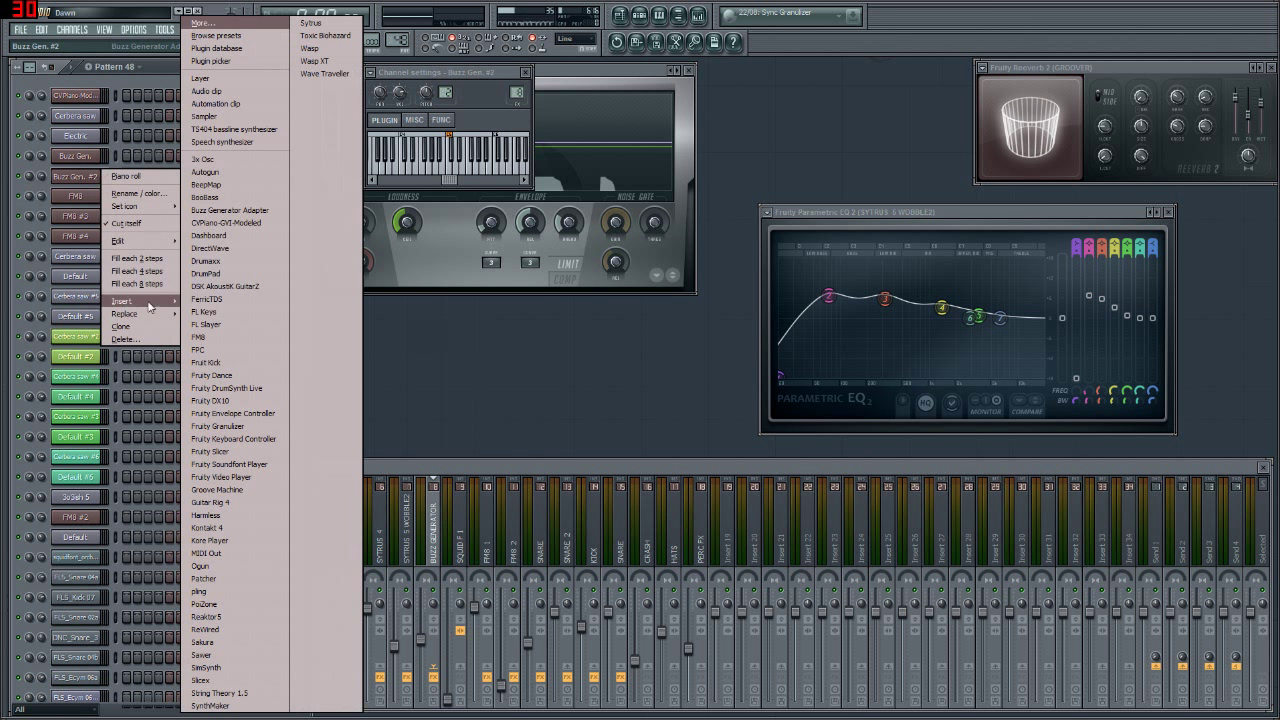
click(233, 211)
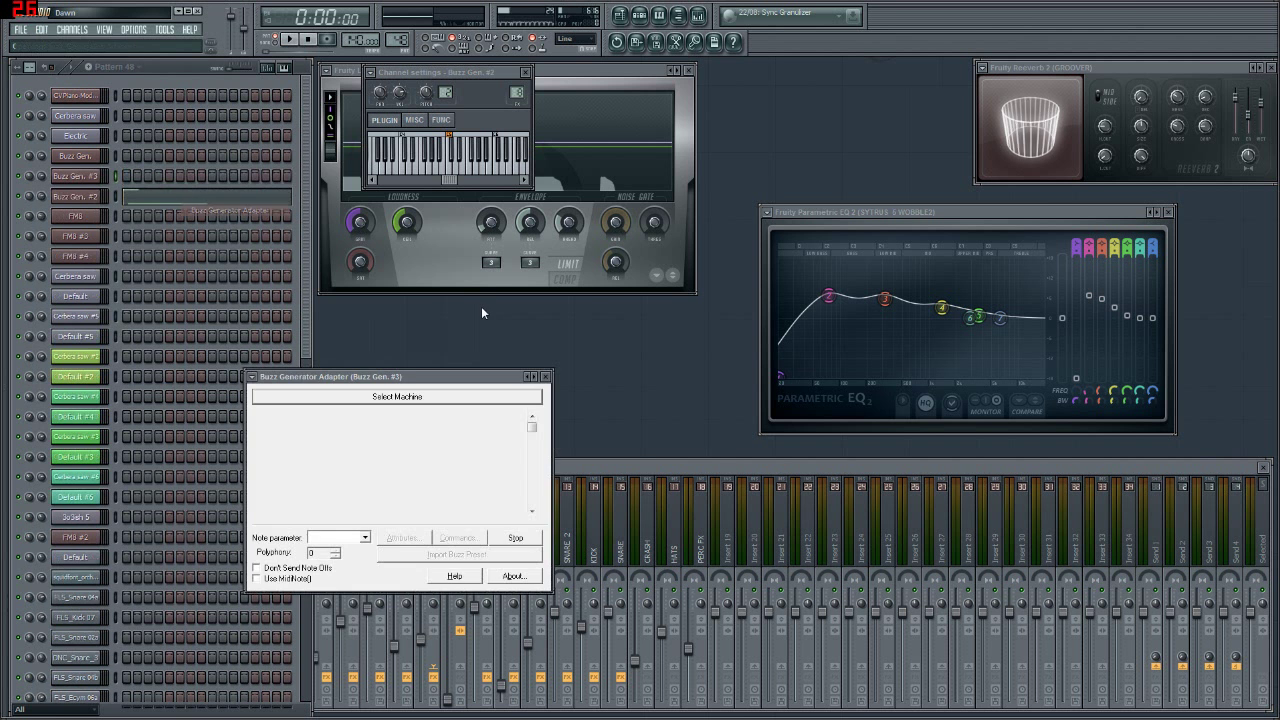
- Load the Zephod VoidLead.dll machine into the adapter and move its window higher
drag(410, 376, 560, 223)
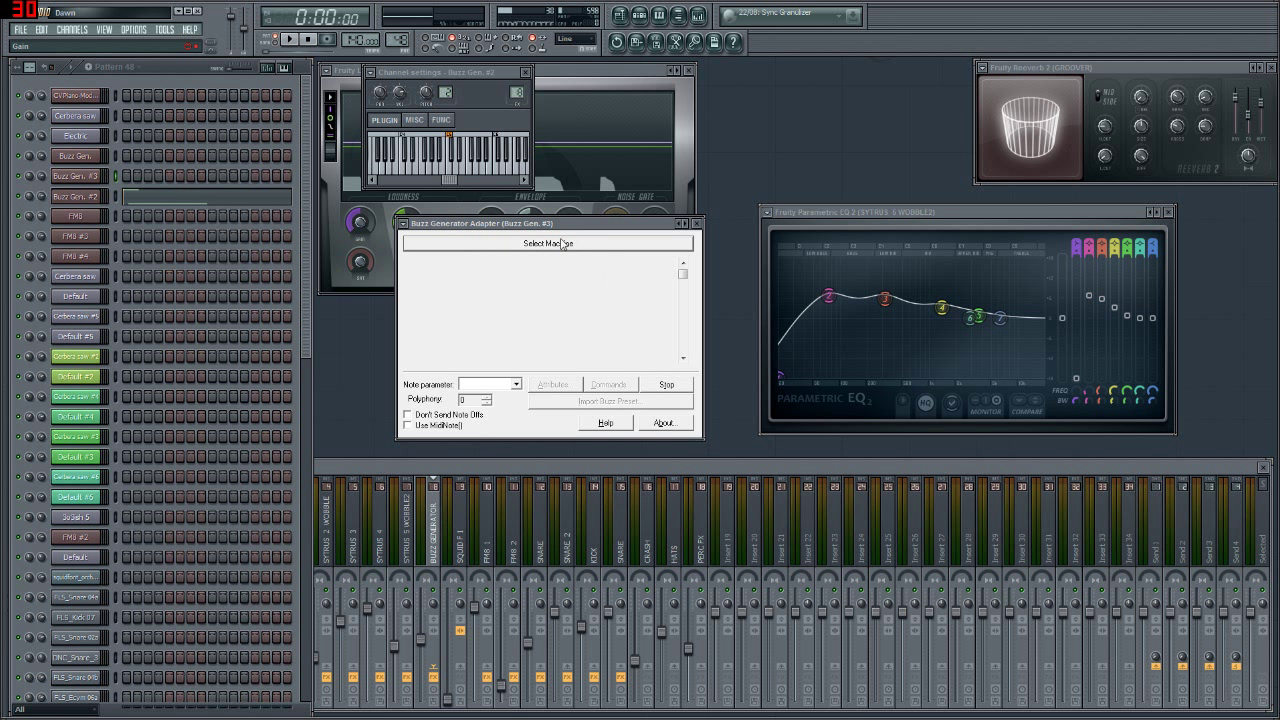
click(540, 245)
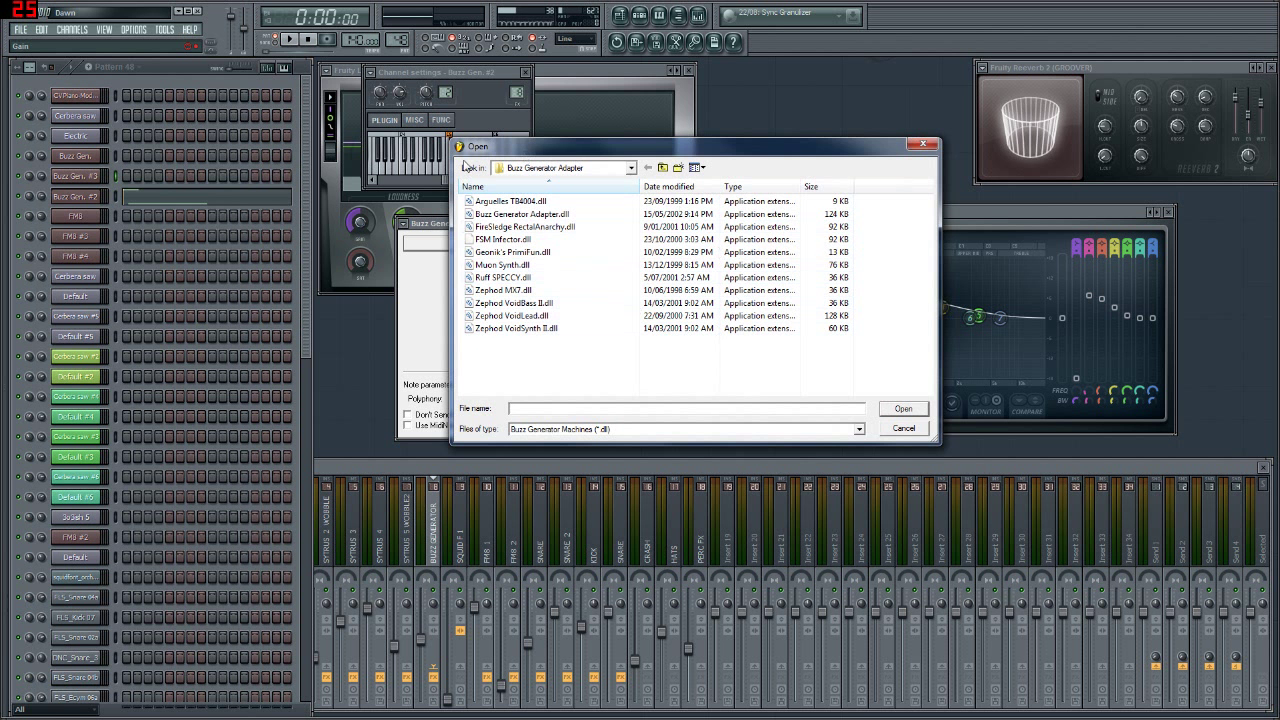
click(520, 316)
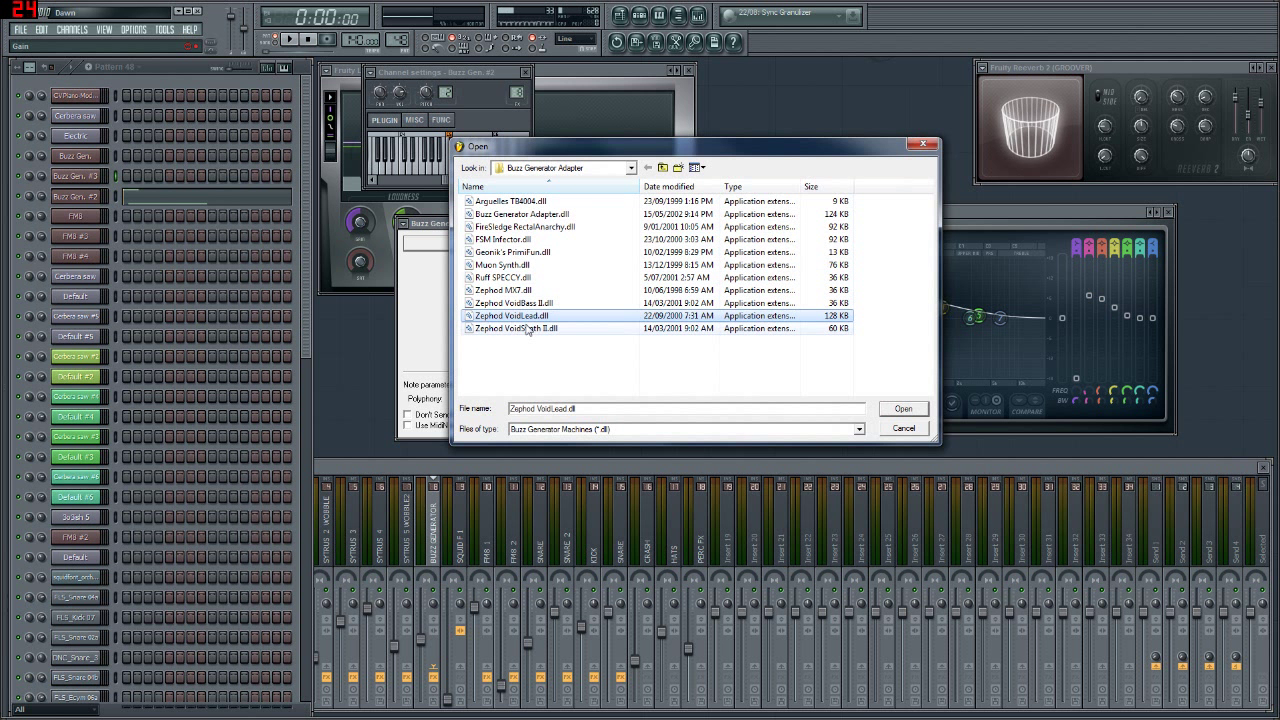
click(903, 409)
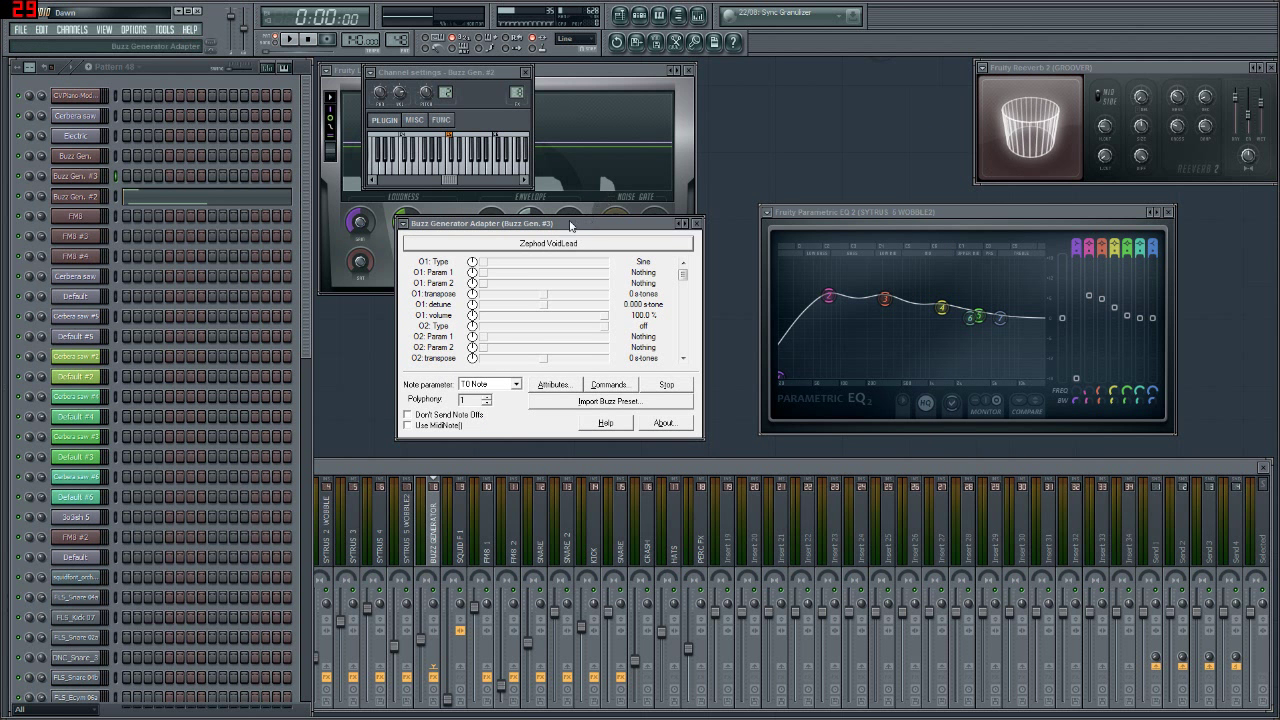
drag(600, 223, 605, 170)
- Browse the VoidLead parameter list, then show Buzz Gen. #2's notes in the piano roll
scroll(690, 225, down, 4)
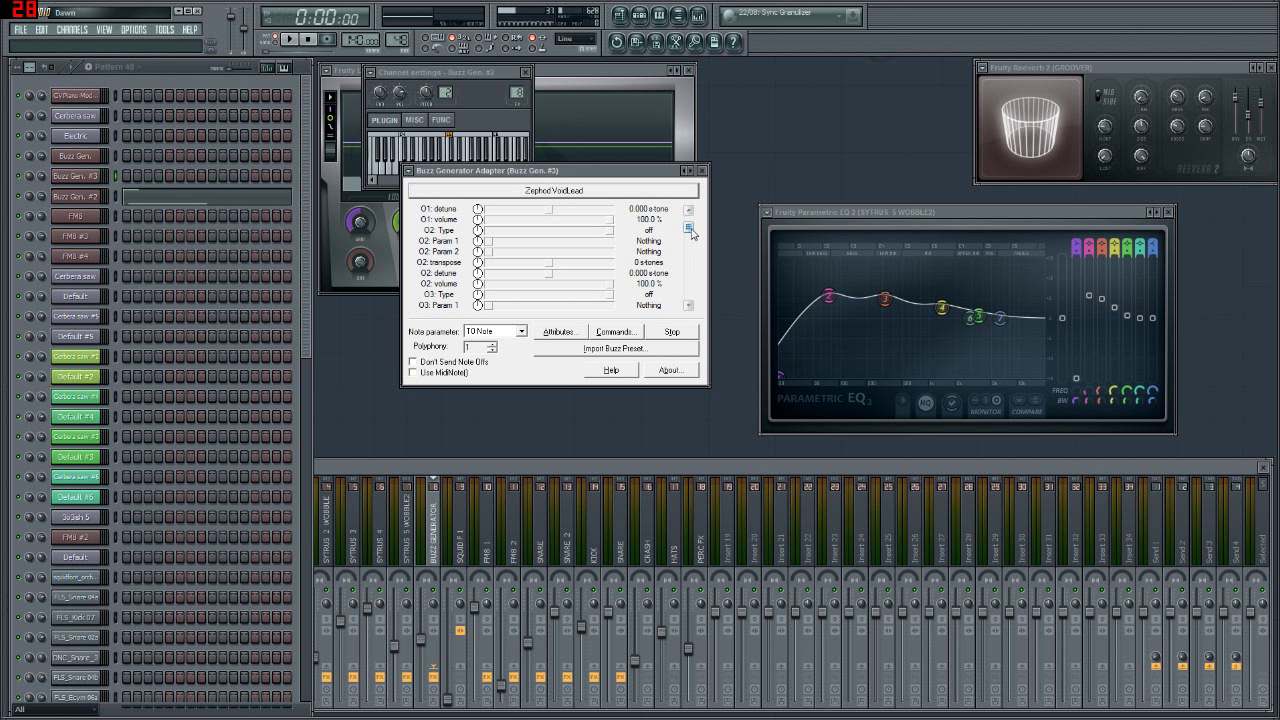
scroll(691, 232, up, 4)
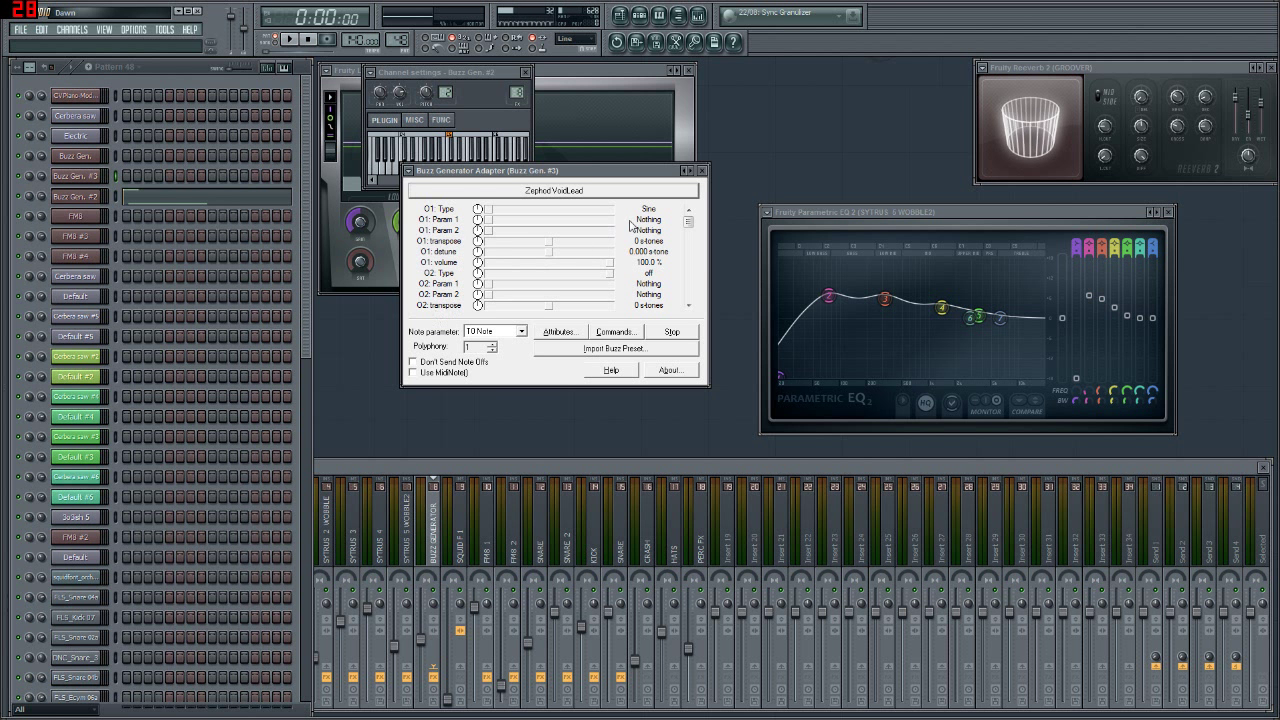
drag(688, 222, 685, 258)
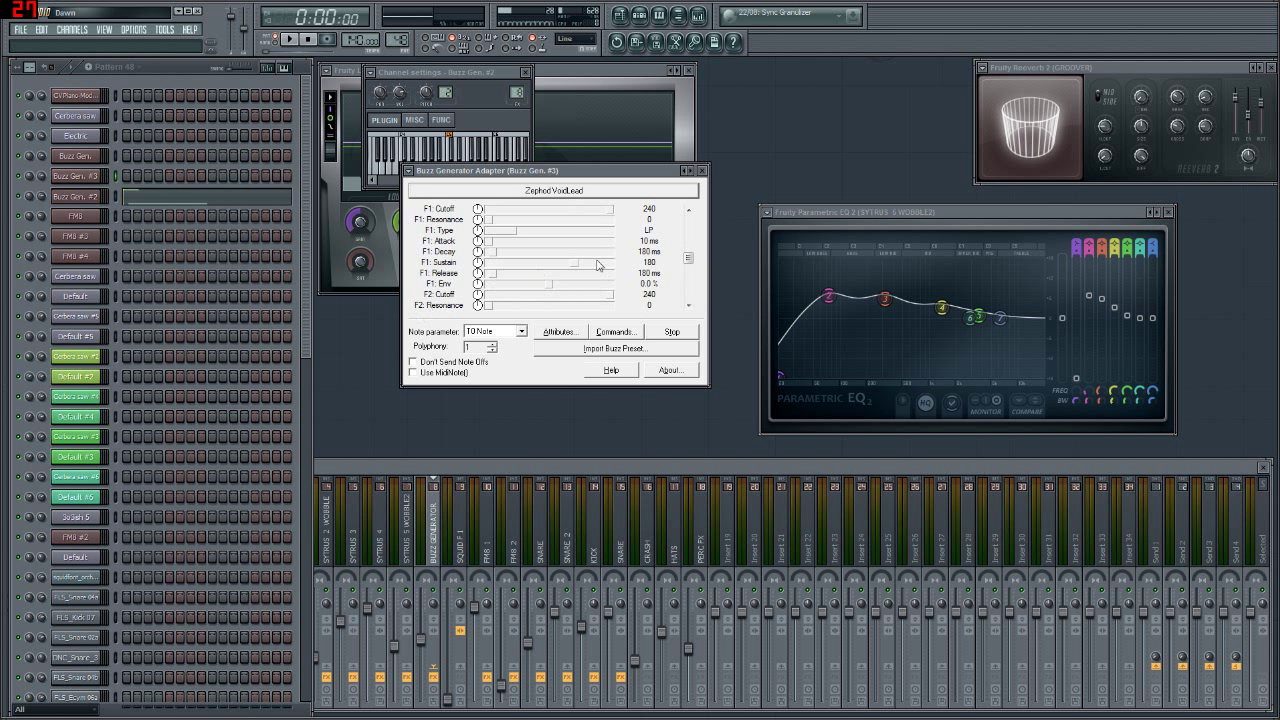
drag(689, 262, 689, 281)
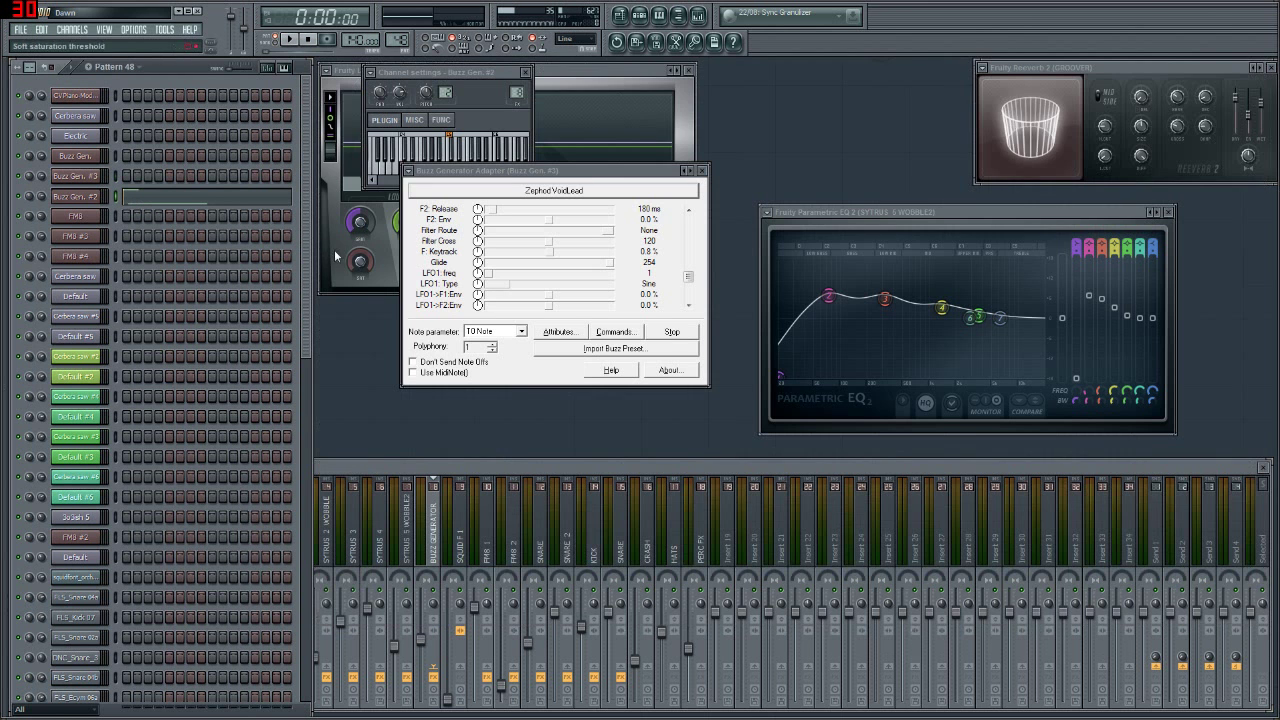
click(160, 198)
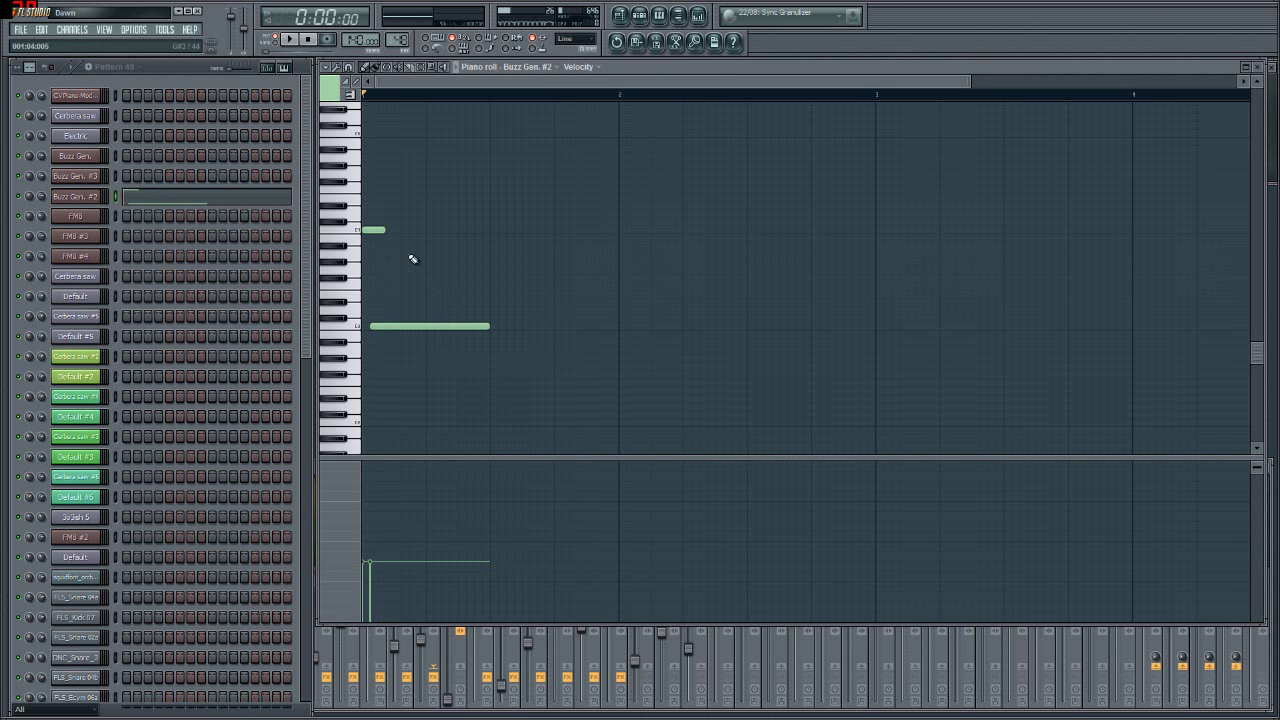
- Add a short note and shorten the long bass note, then set Buzz Gen. #3's VoidLead Glide to 93
click(372, 230)
mouse_move(491, 326)
mouse_down()
mouse_move(594, 327)
mouse_move(457, 326)
mouse_move(489, 328)
mouse_up()
click(93, 198)
click(90, 180)
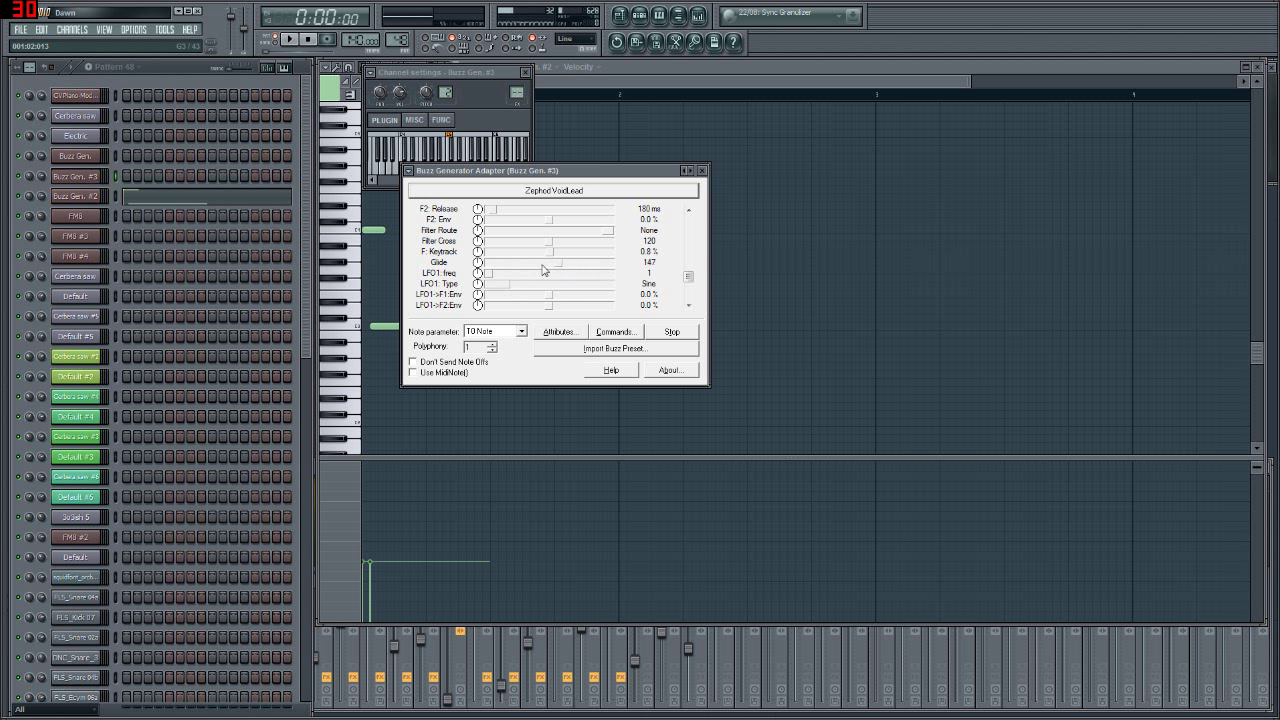
scroll(545, 266, down, 3)
key(F4)
- Step back to Pattern 23 and play its descending glide run once
key(KP_Subtract)
key(KP_Subtract)
key(KP_Subtract)
key(KP_Subtract)
key(KP_Subtract)
key(KP_Subtract)
key(KP_Subtract)
key(KP_Subtract)
key(KP_Subtract)
key(KP_Subtract)
key(KP_Subtract)
key(KP_Subtract)
key(KP_Subtract)
key(KP_Subtract)
key(KP_Subtract)
key(KP_Subtract)
key(KP_Subtract)
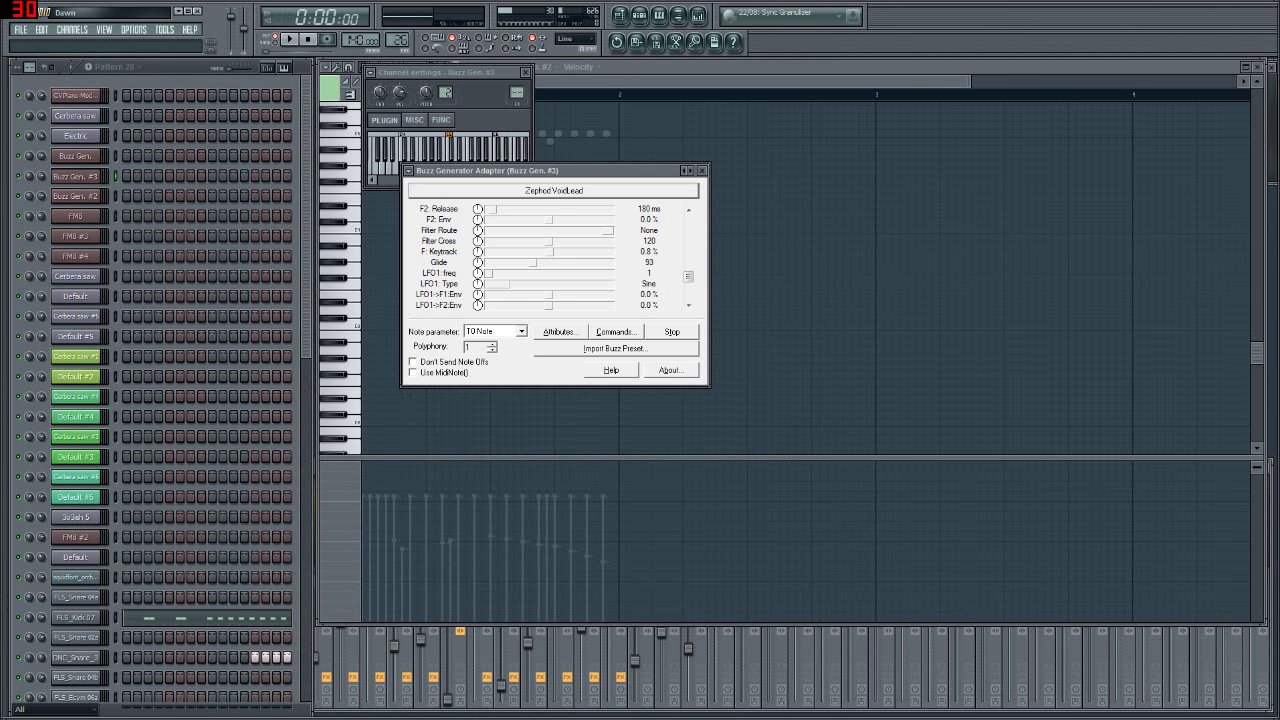
key(KP_Subtract)
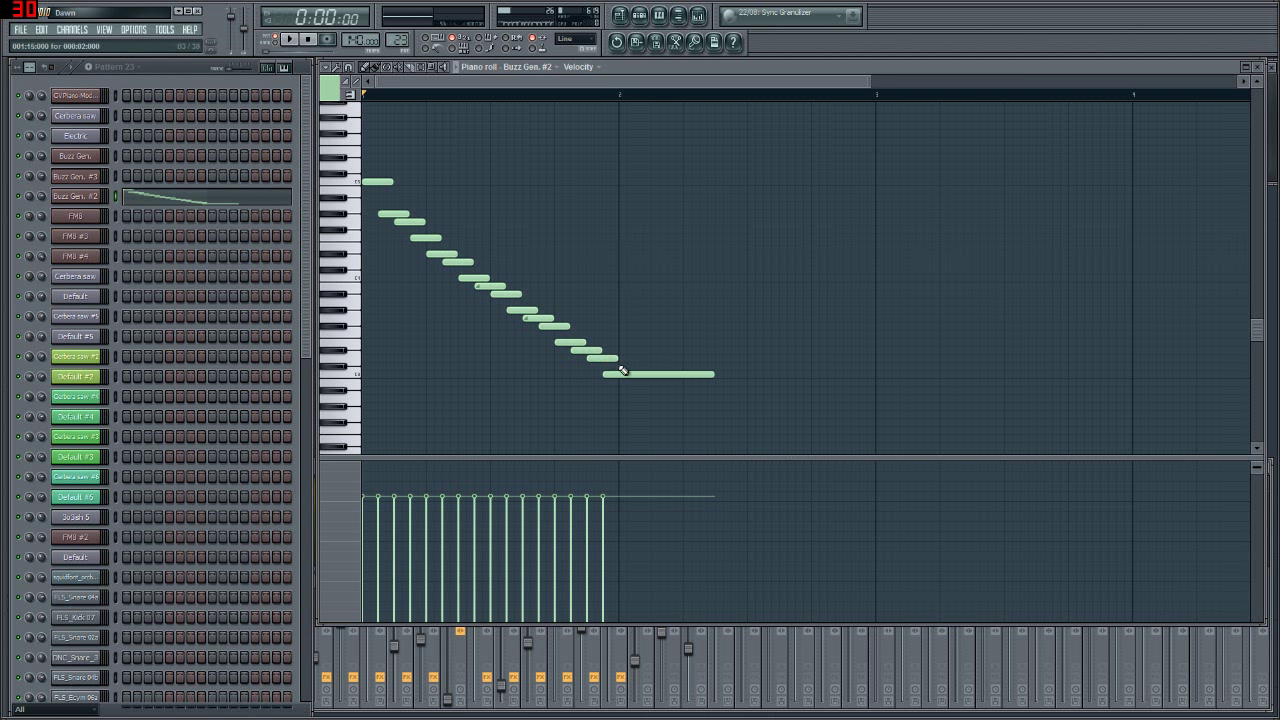
click(292, 40)
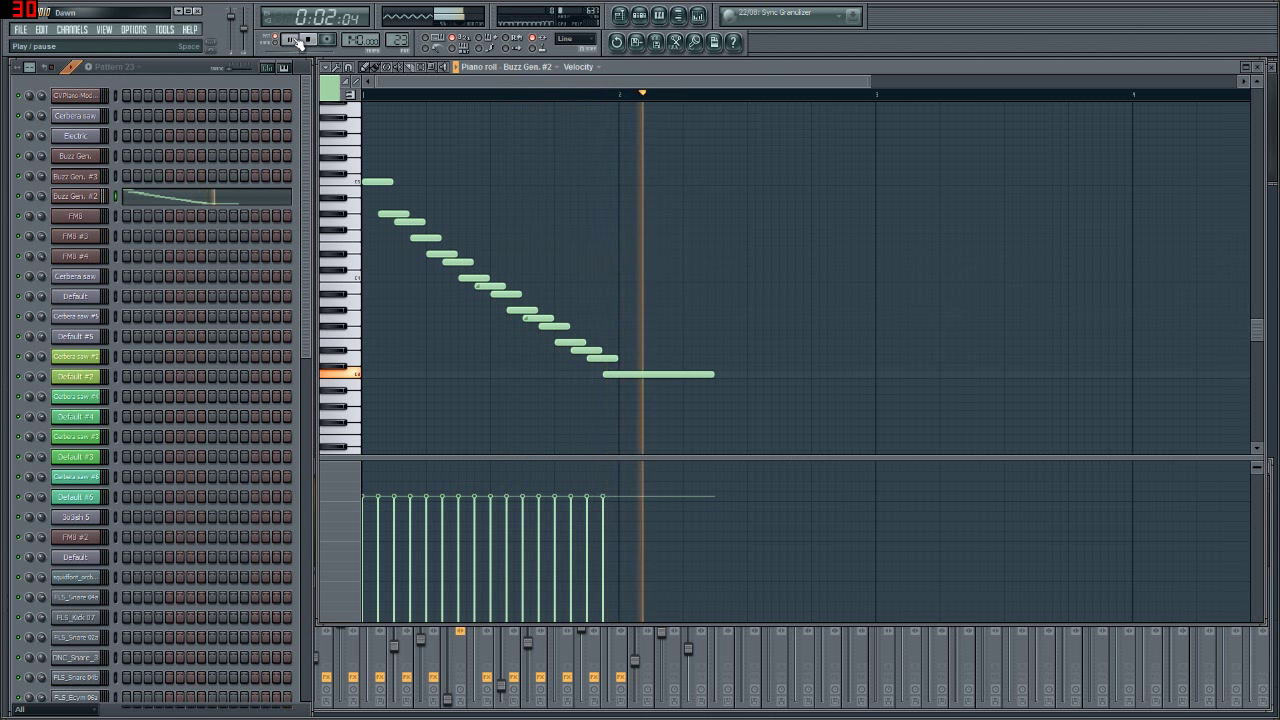
click(292, 40)
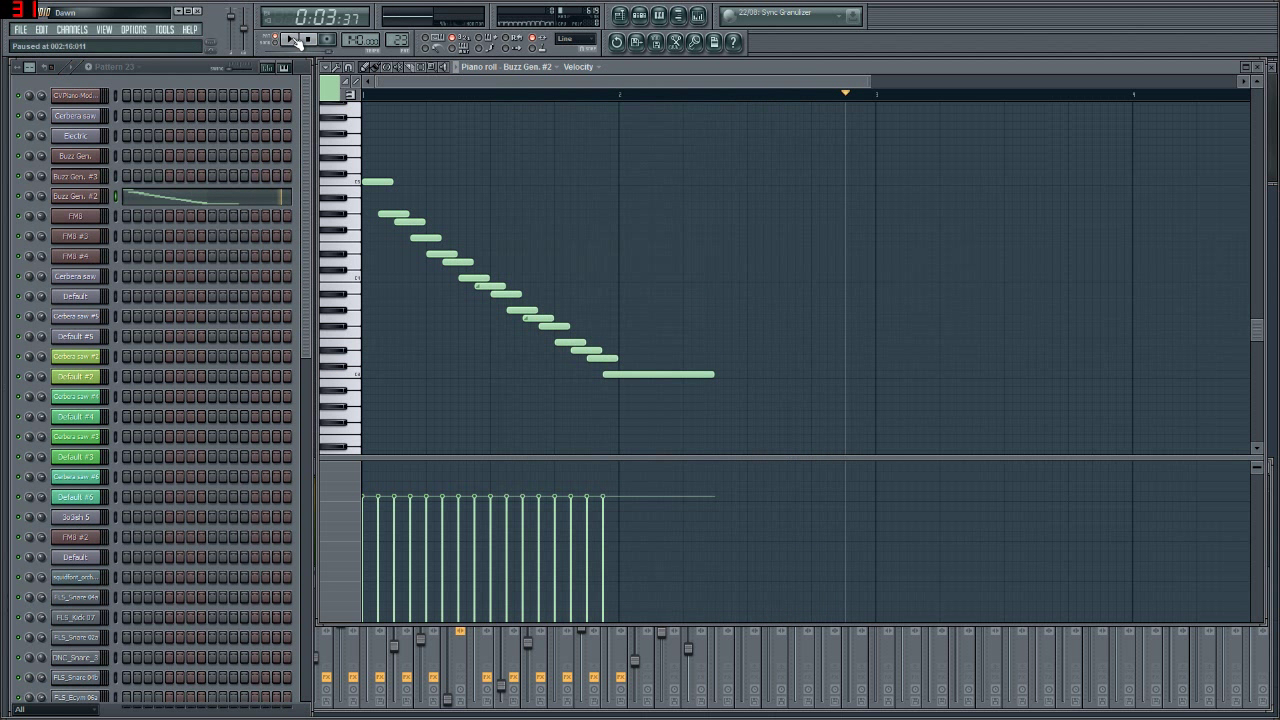
click(308, 40)
- Stretch the run's bottom note into a long held tail, replaying to check, then trim it slightly
drag(718, 375, 771, 383)
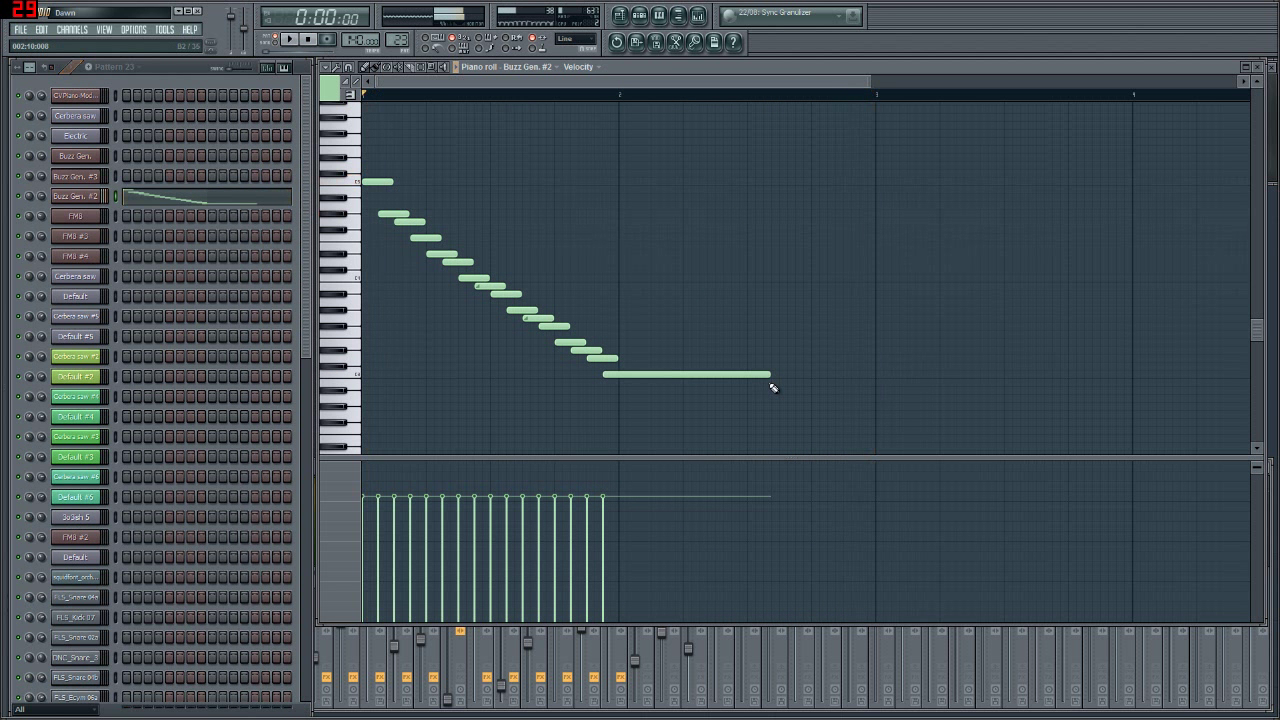
drag(578, 352, 500, 302)
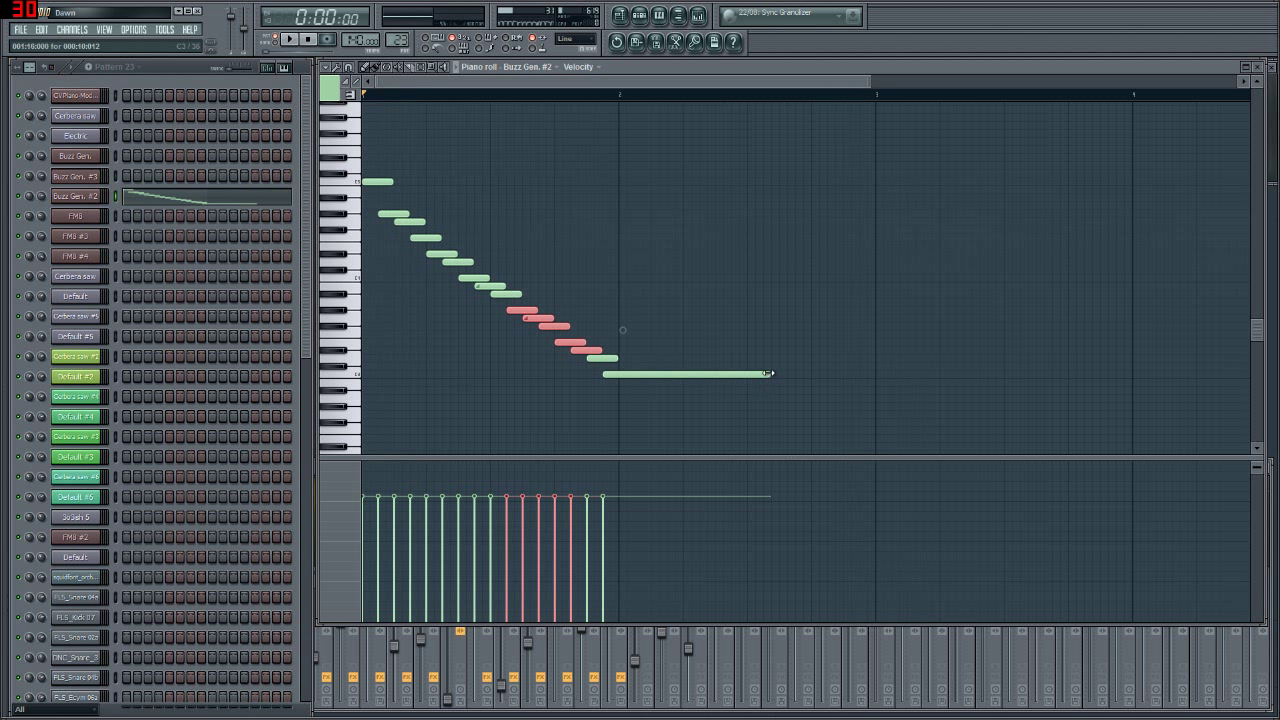
drag(770, 373, 810, 375)
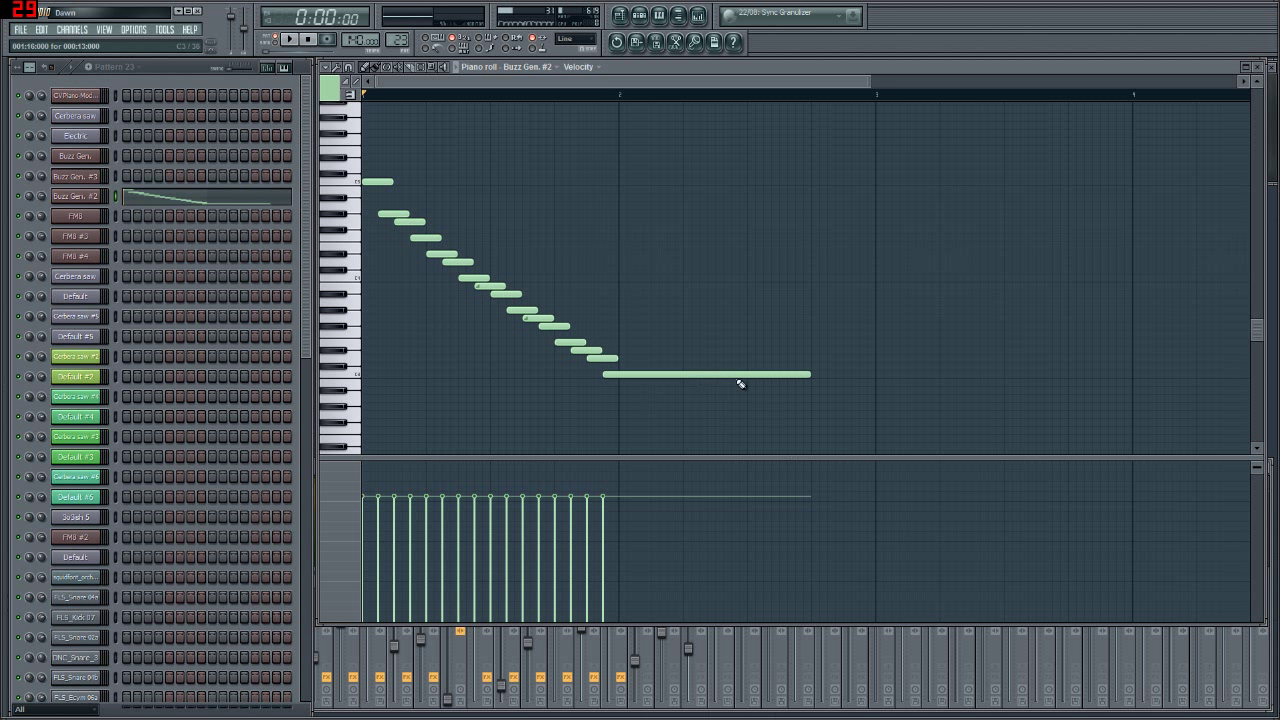
key(space)
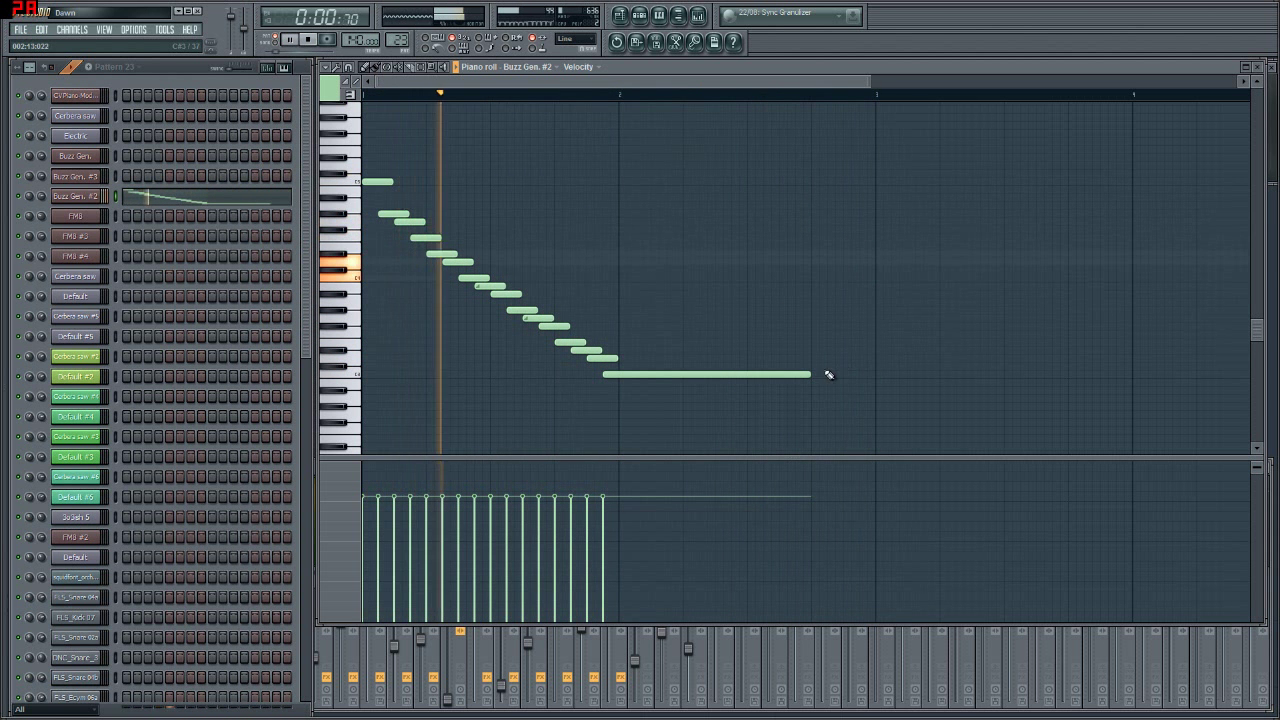
drag(810, 374, 930, 375)
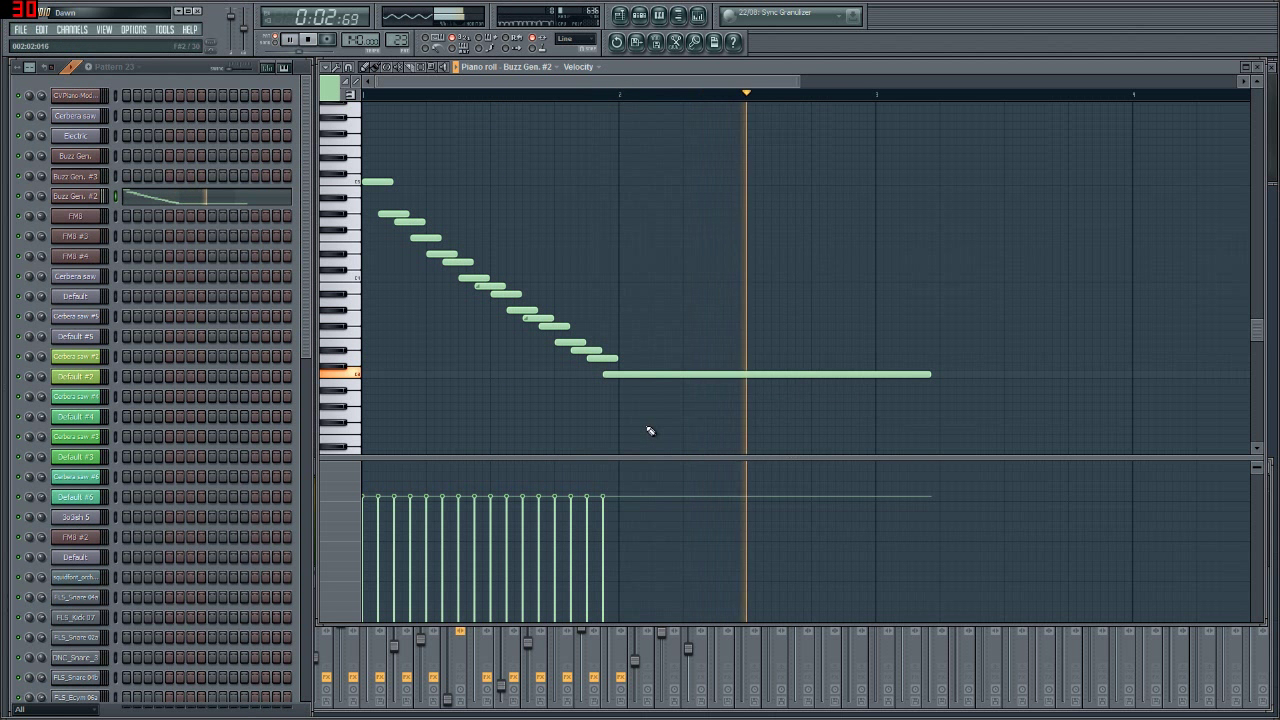
key(space)
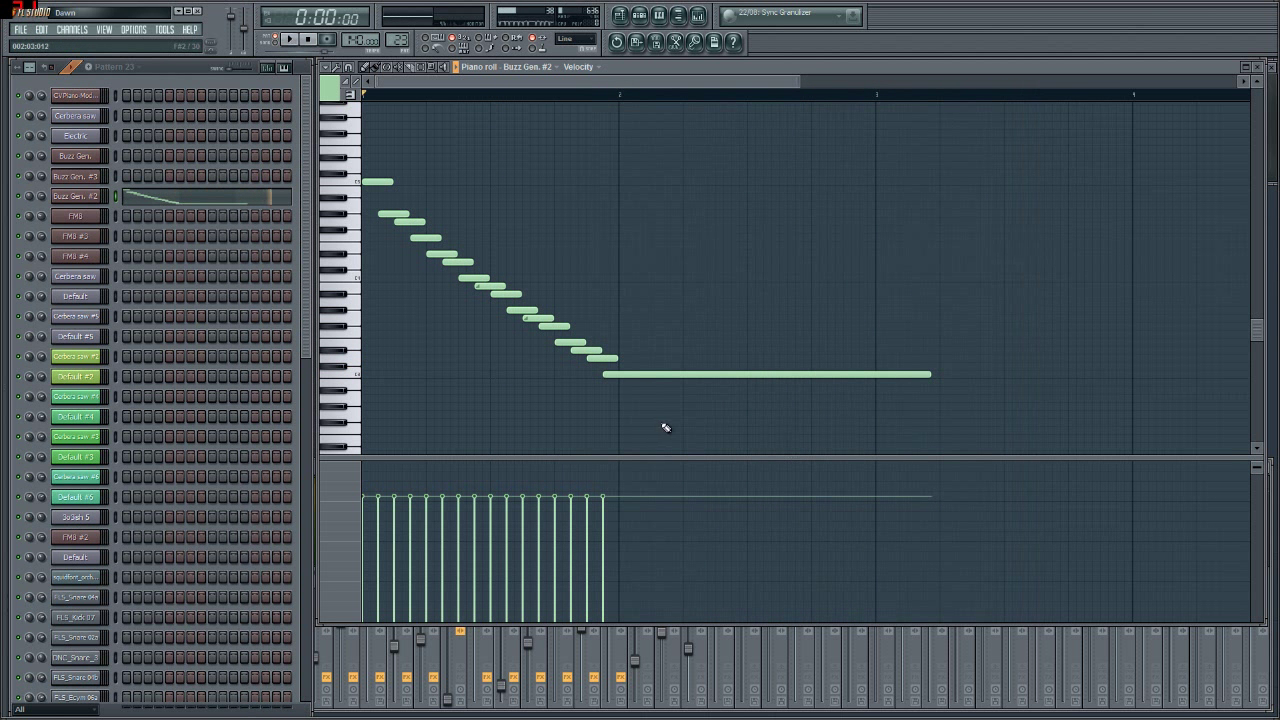
drag(818, 375, 748, 376)
- Close the piano roll and the Buzz Gen. #3 VoidLead adapter window
click(1258, 66)
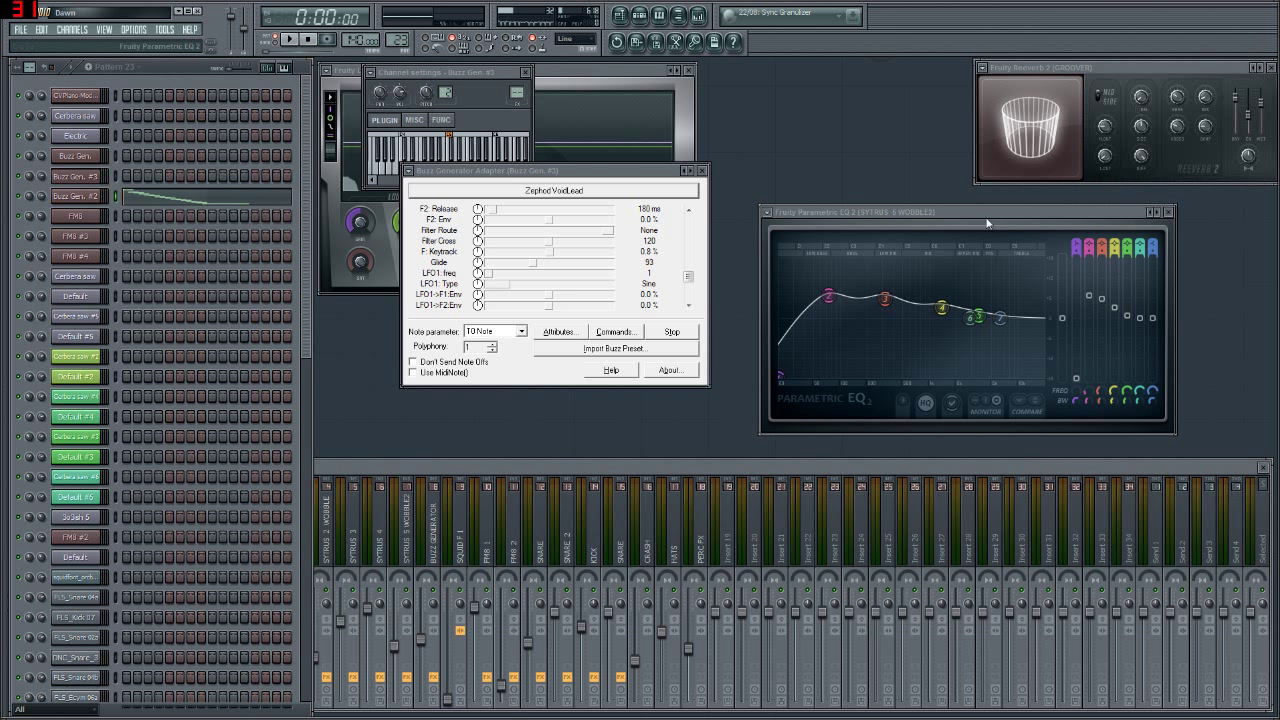
click(704, 170)
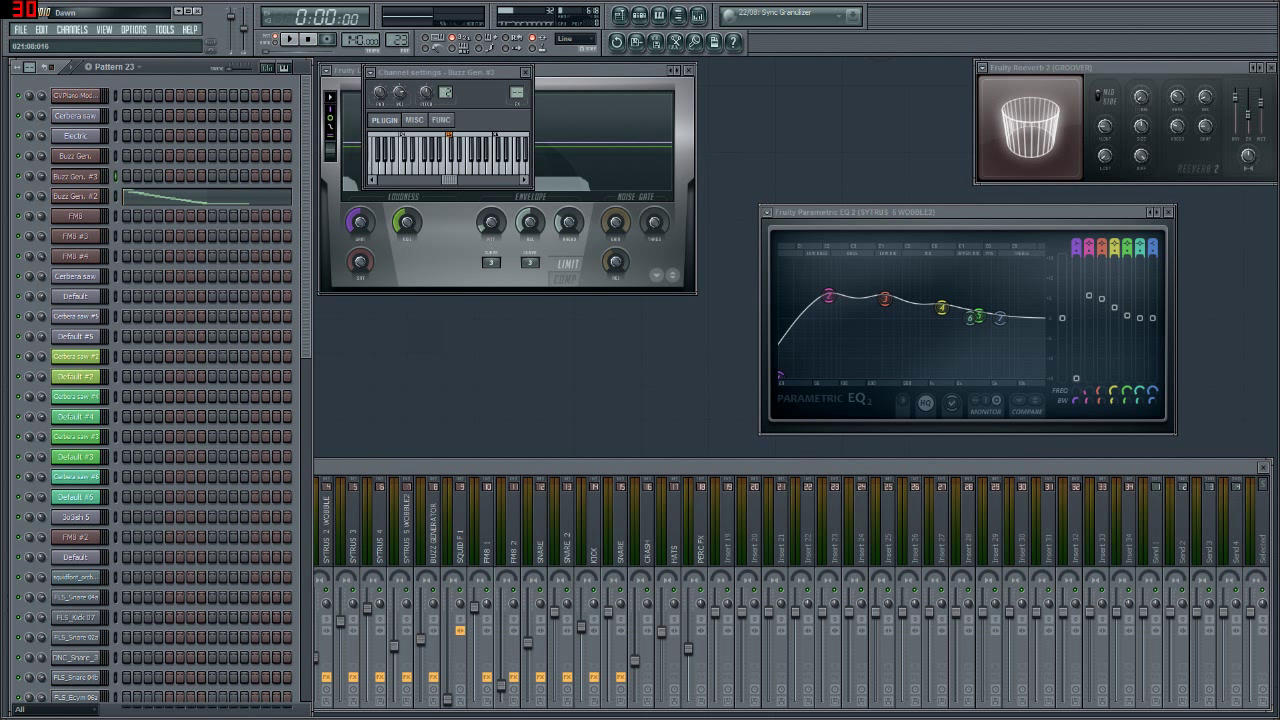